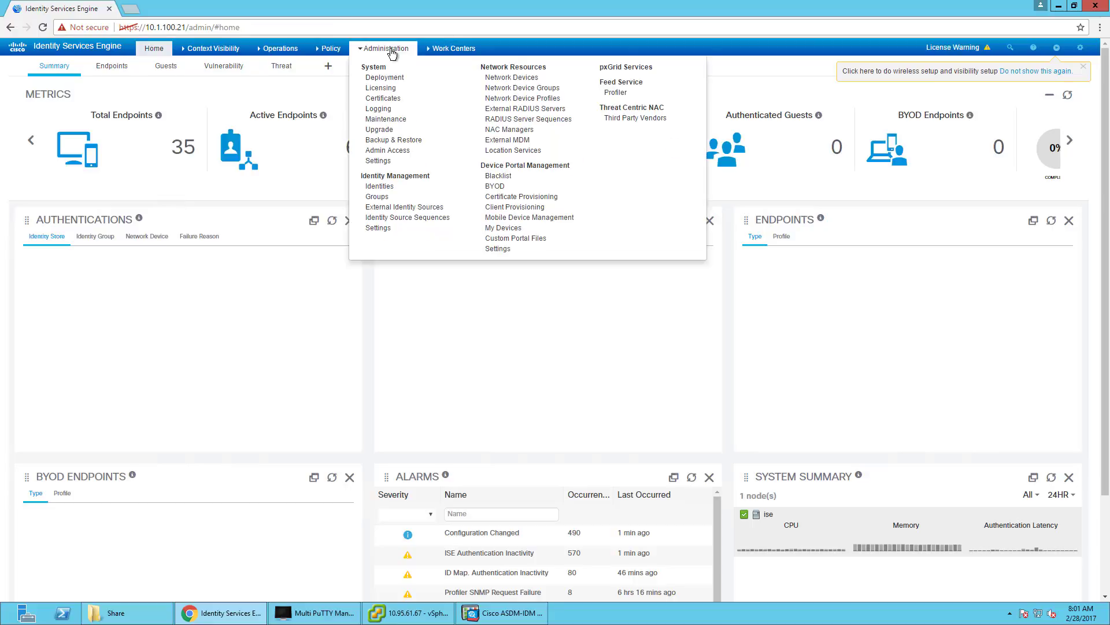
# Check Device Admin Service on the ise node's deployment settings, then go to Network Devices.
pyautogui.click(387, 79)
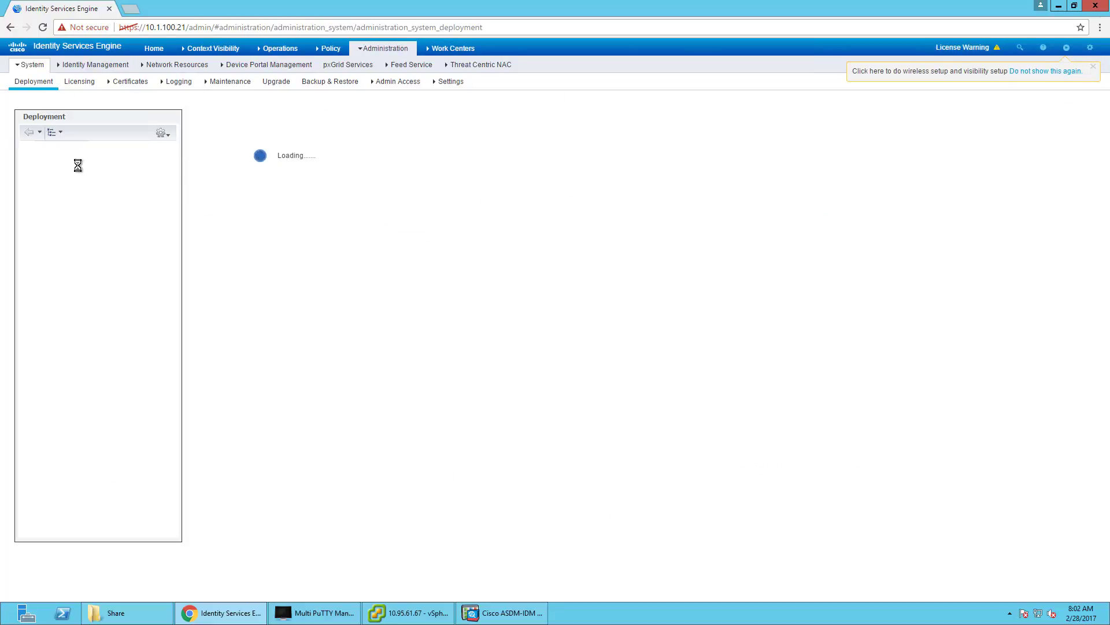
pyautogui.click(212, 180)
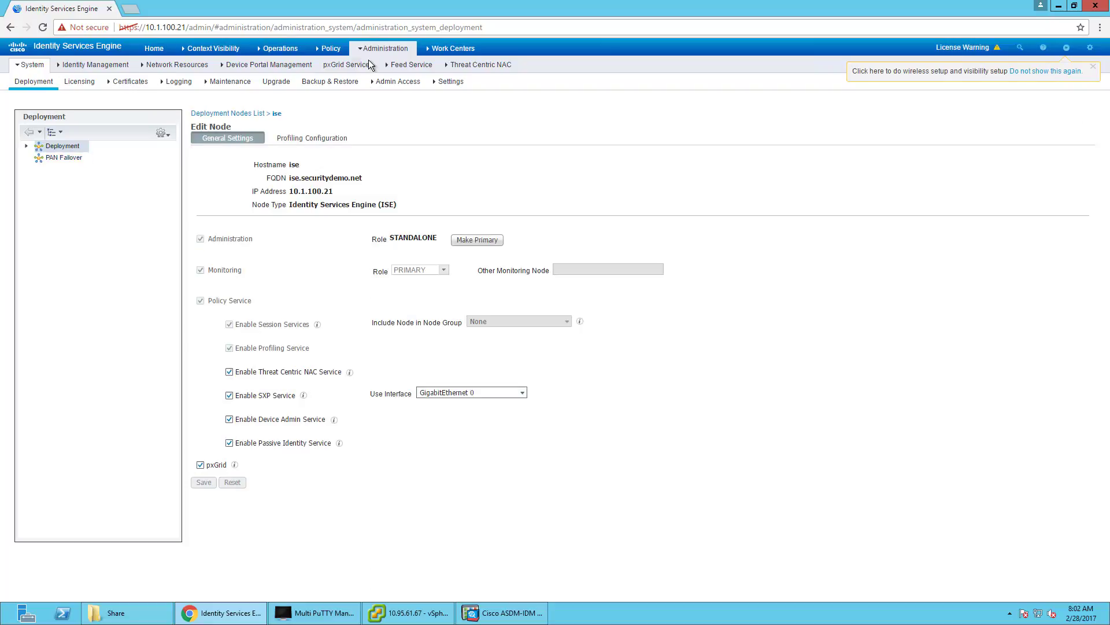
pyautogui.moveTo(382, 48)
pyautogui.click(524, 78)
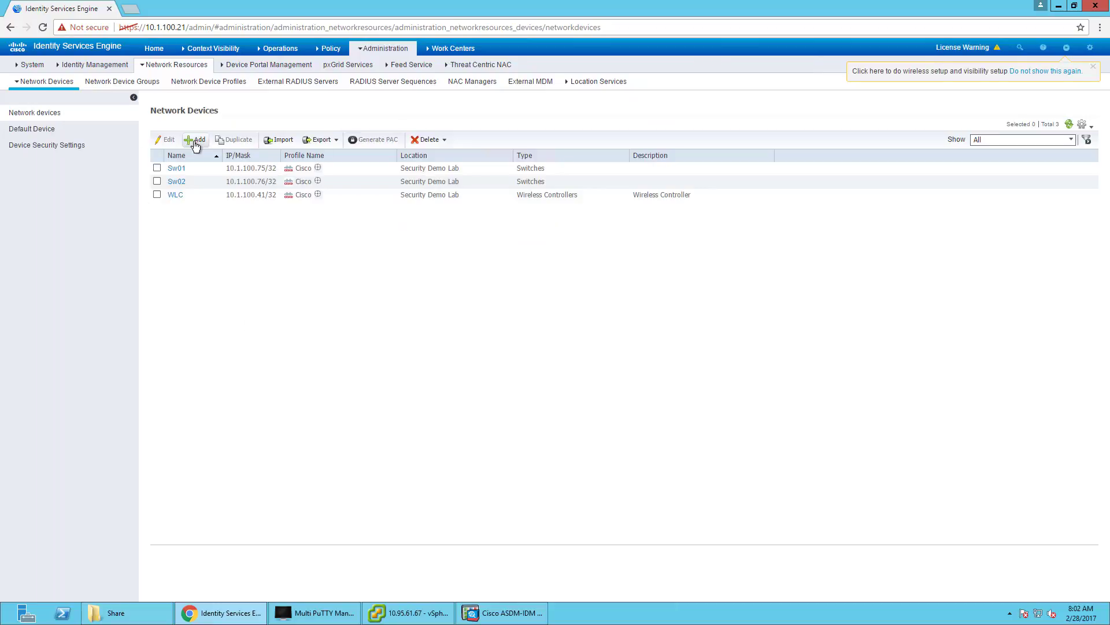
# Add network device ASA with IP 10.0.100.70, TACACS authentication and a shared secret, and submit.
pyautogui.click(195, 141)
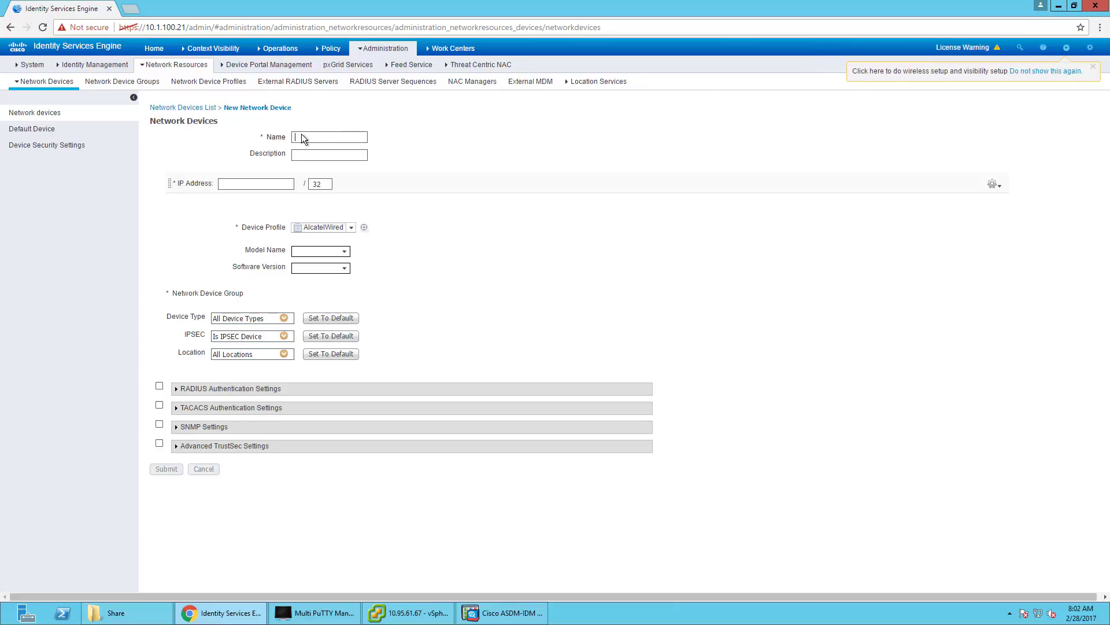
pyautogui.press('BackSpace')
pyautogui.press('Tab')
pyautogui.write('10.1.')
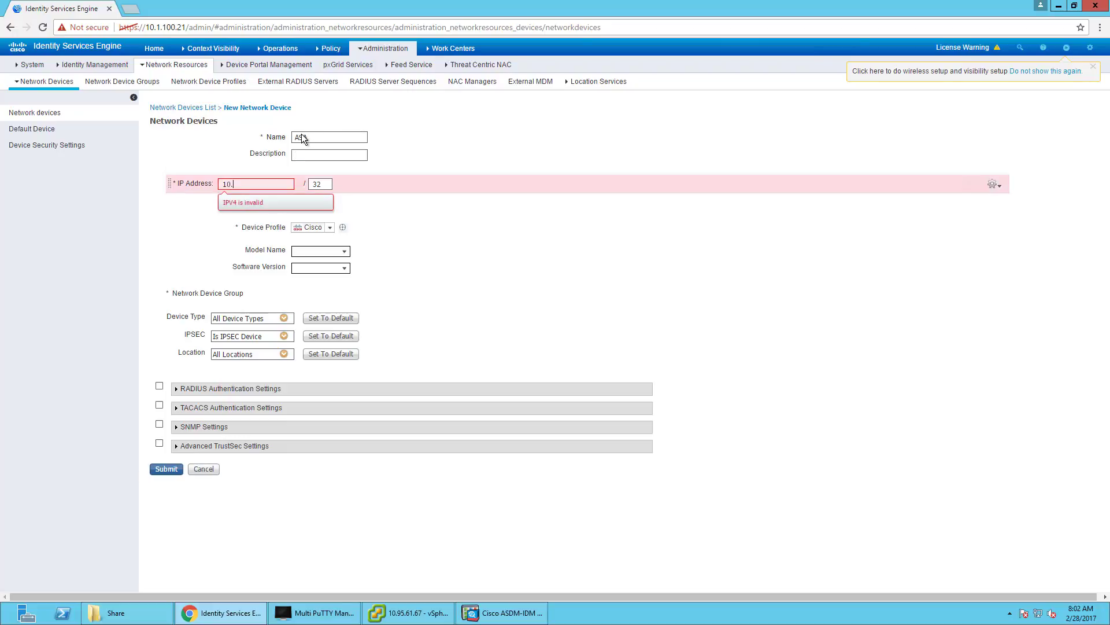
pyautogui.press('BackSpace')
pyautogui.press('BackSpace')
pyautogui.write('0.100.70')
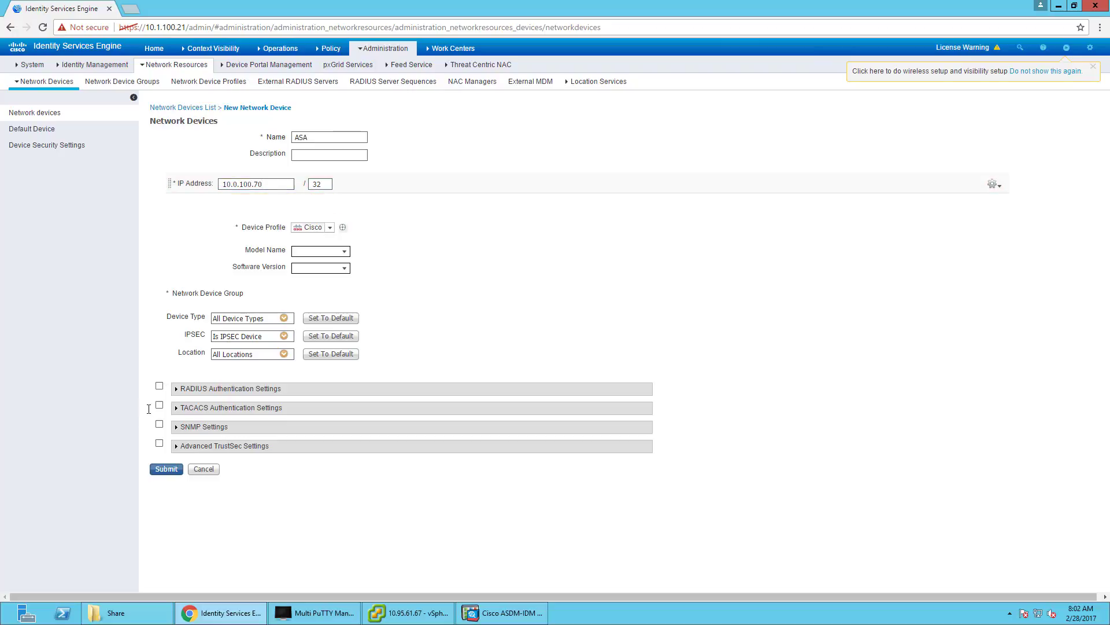
pyautogui.click(160, 404)
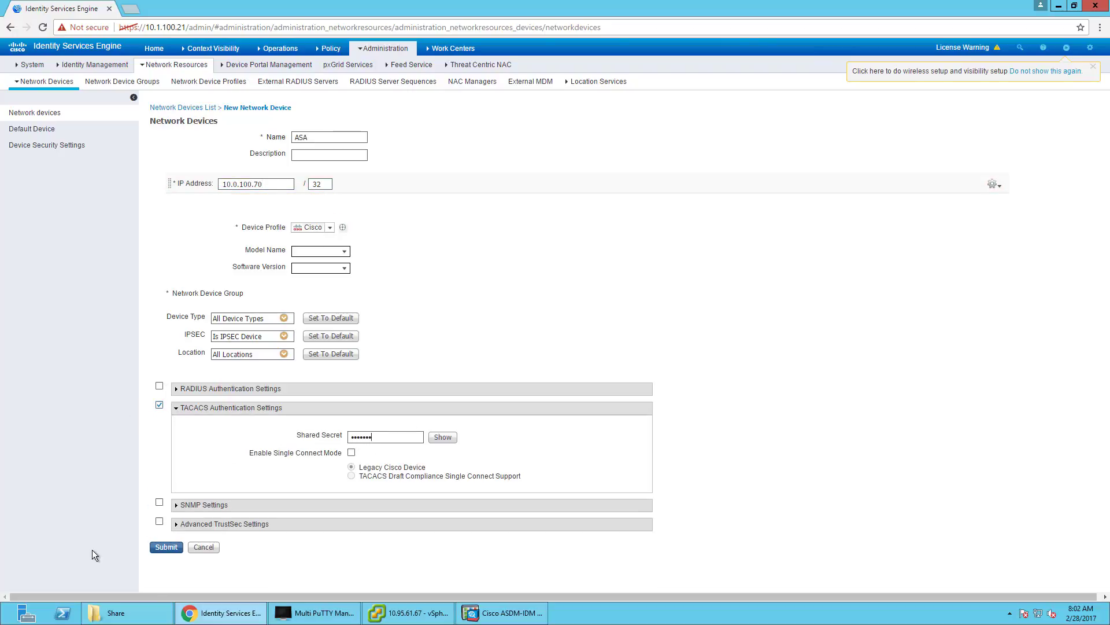
pyautogui.click(164, 547)
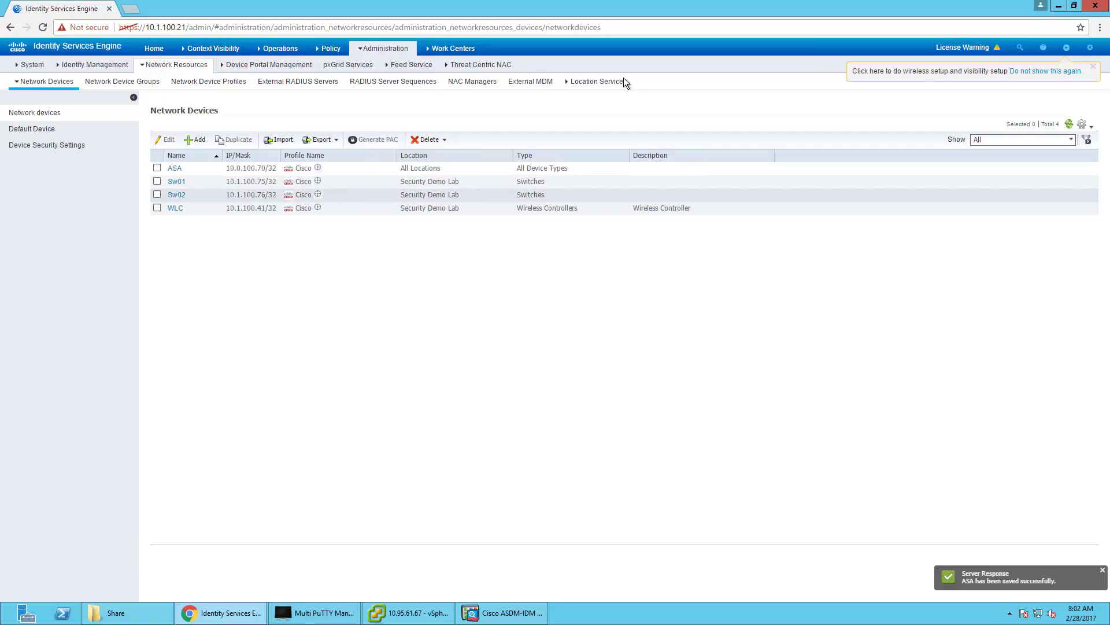
pyautogui.click(457, 49)
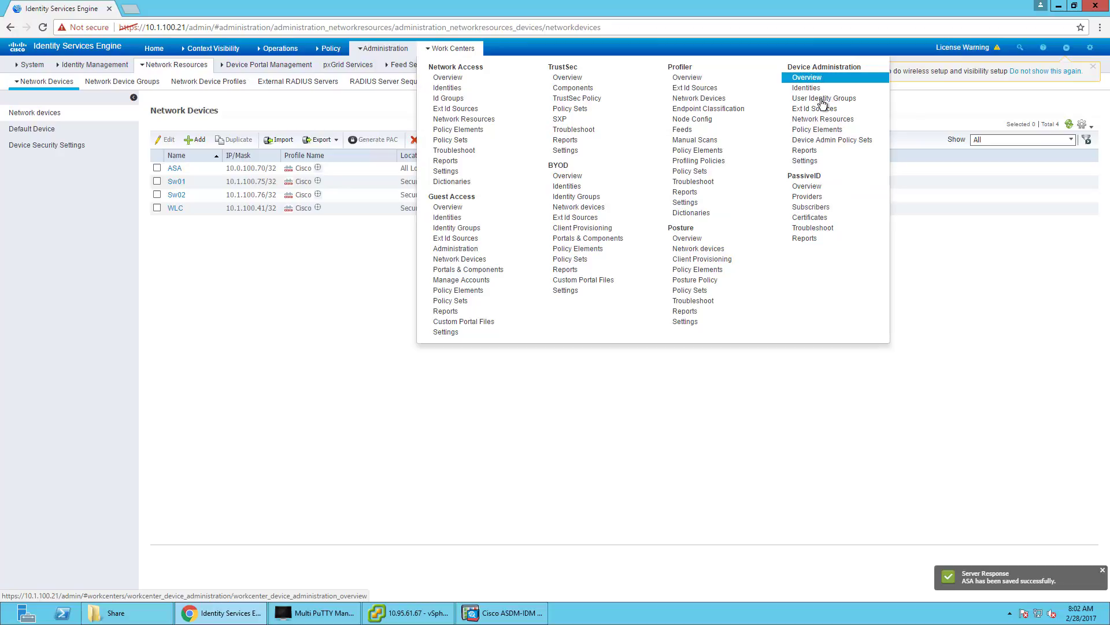
# Delete the ASA ADMIN and ASA MONITOR TACACS profiles.
pyautogui.click(817, 129)
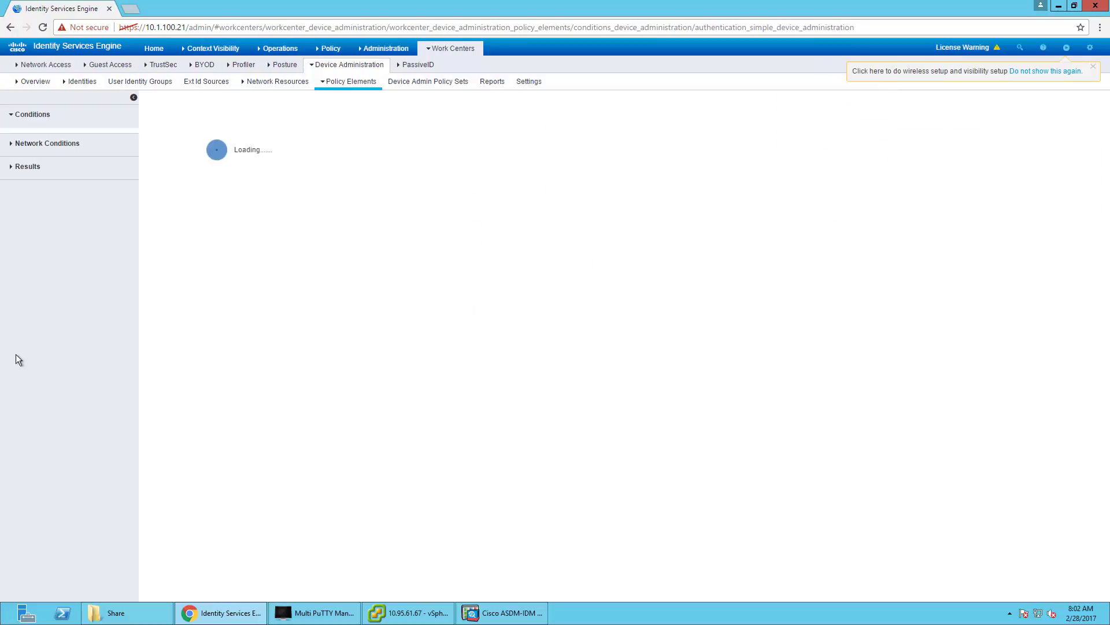
pyautogui.click(53, 236)
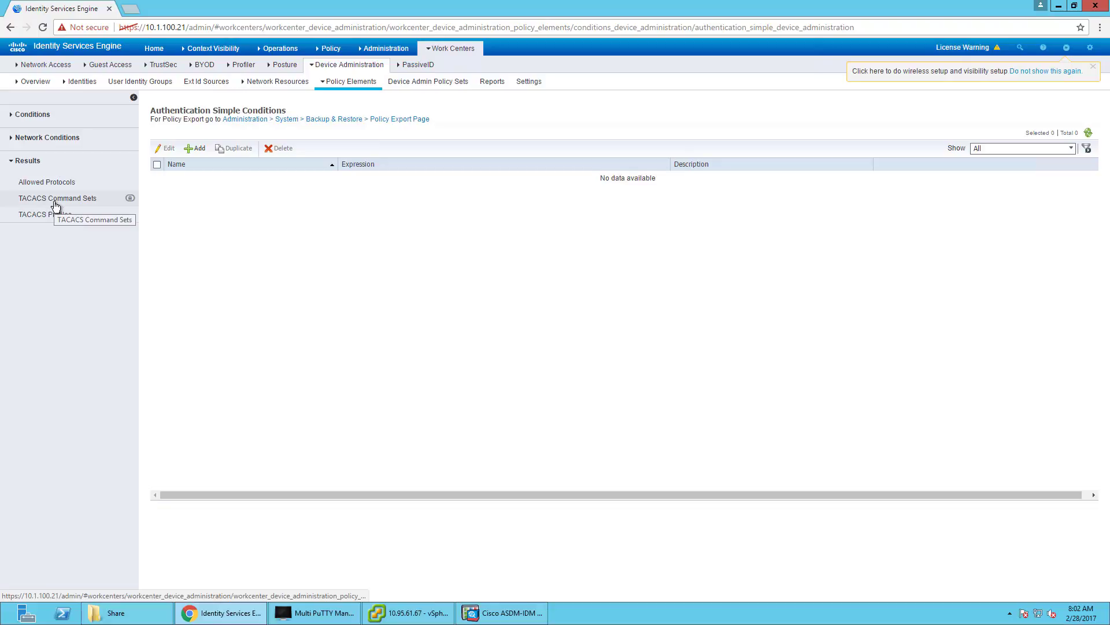
pyautogui.click(56, 200)
pyautogui.click(55, 214)
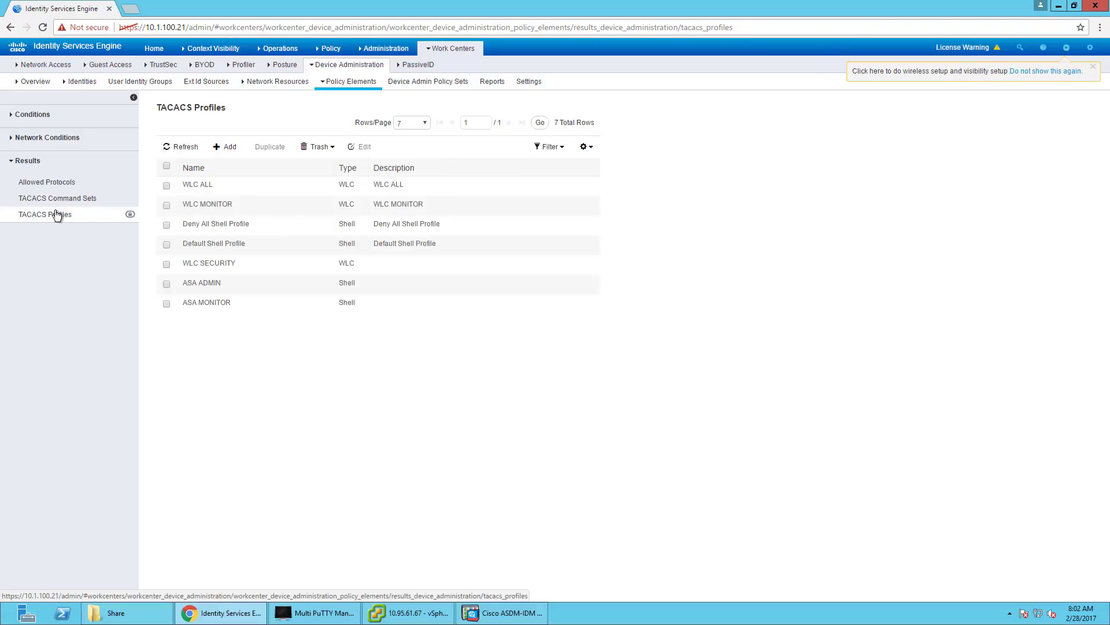
pyautogui.click(167, 284)
pyautogui.click(168, 302)
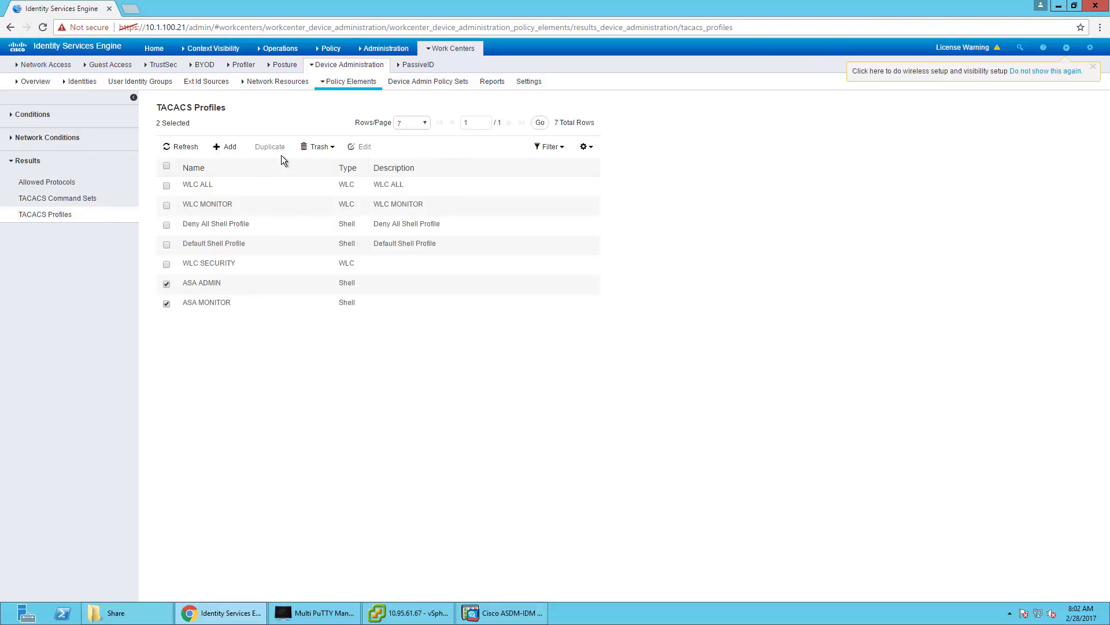
pyautogui.click(332, 147)
pyautogui.click(329, 168)
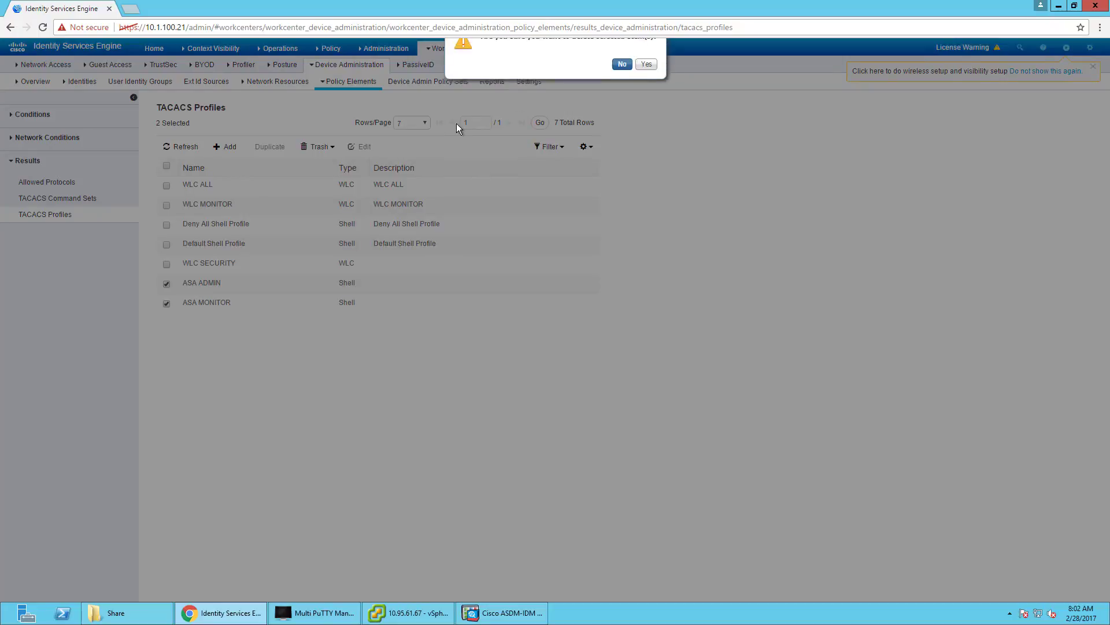
pyautogui.click(643, 81)
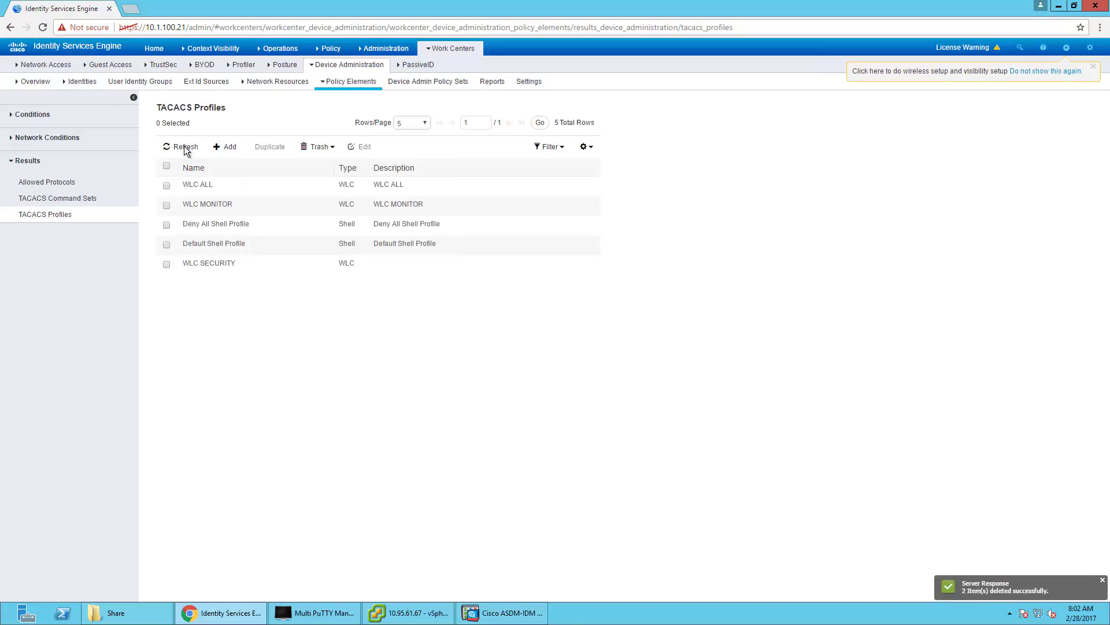
# Create TACACS profile ASA READ ONLY with default privilege 5 and maximum privilege 7.
pyautogui.click(229, 148)
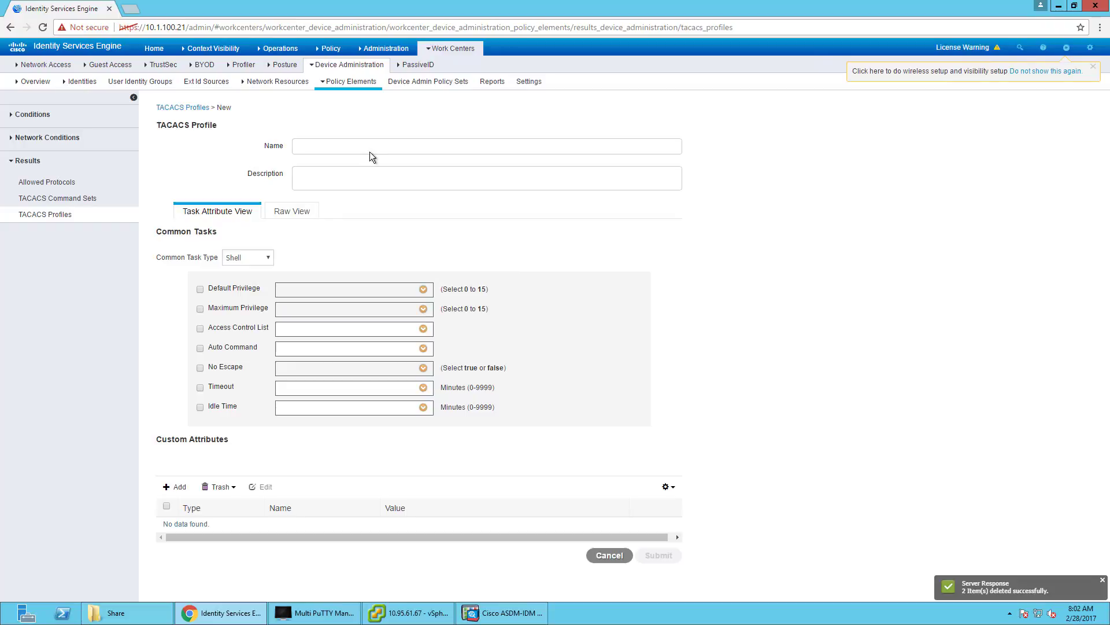
pyautogui.write('ASA-RE')
pyautogui.press('BackSpace')
pyautogui.press('BackSpace')
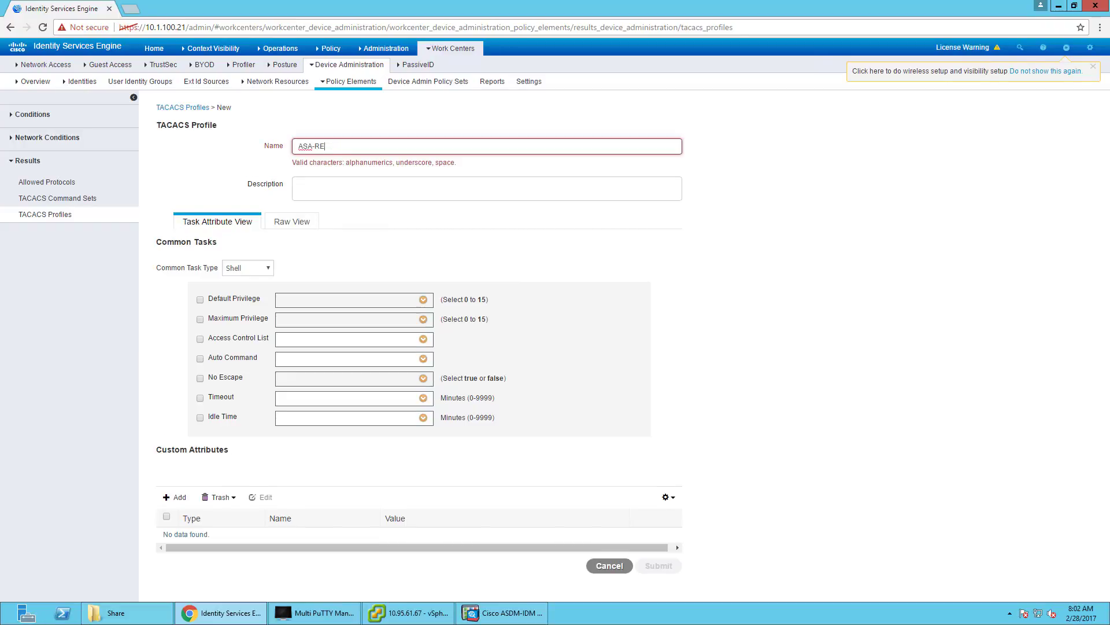
pyautogui.write('READ ONLY')
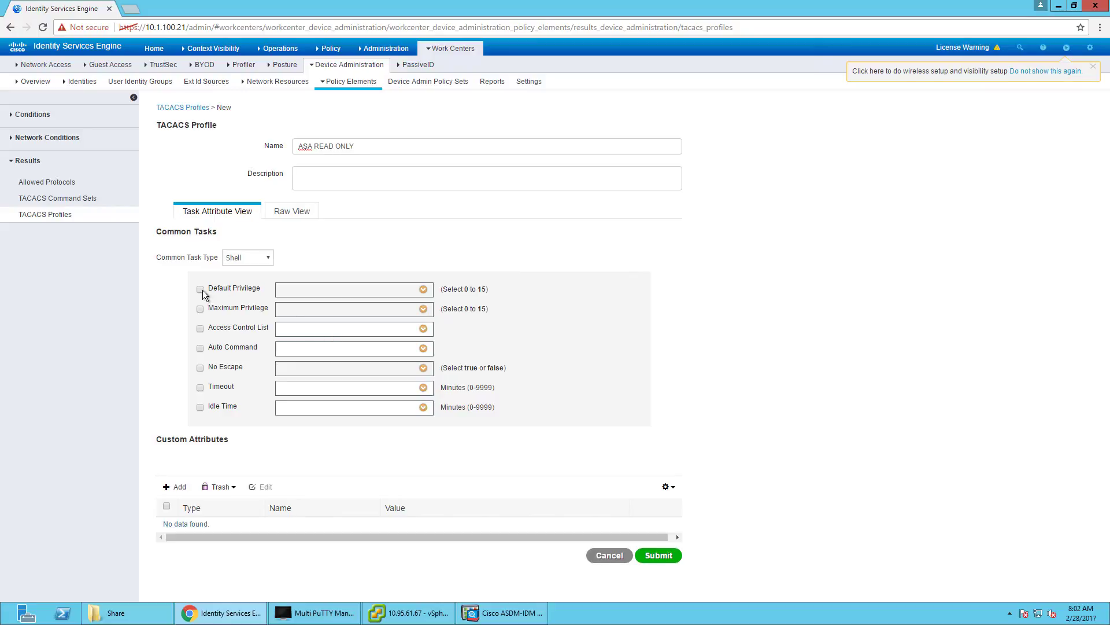
pyautogui.click(229, 291)
pyautogui.click(423, 289)
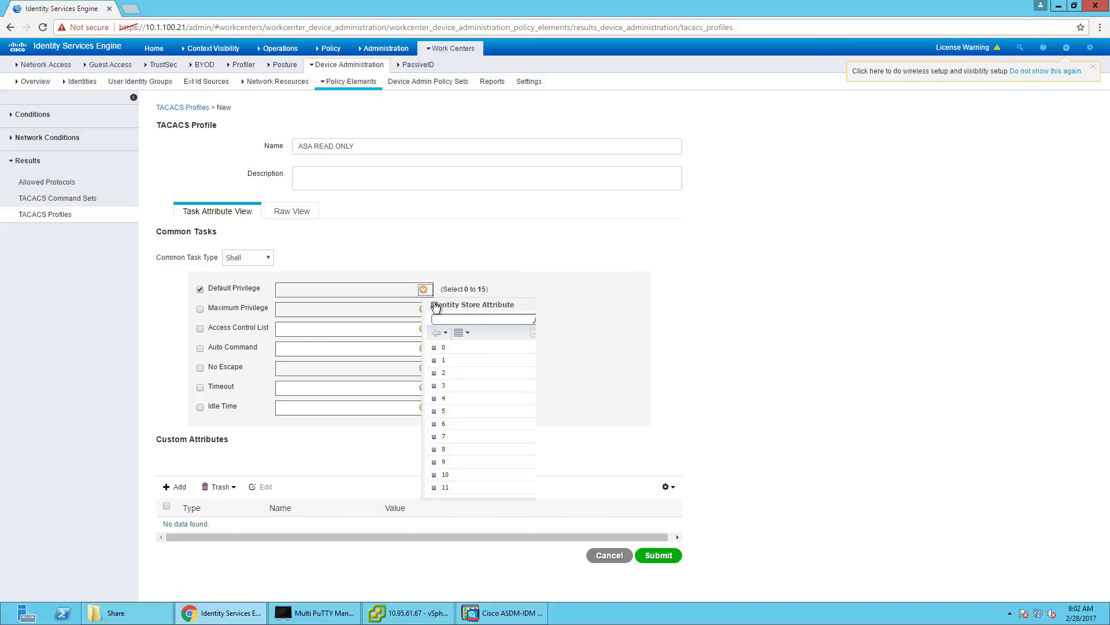
pyautogui.click(452, 413)
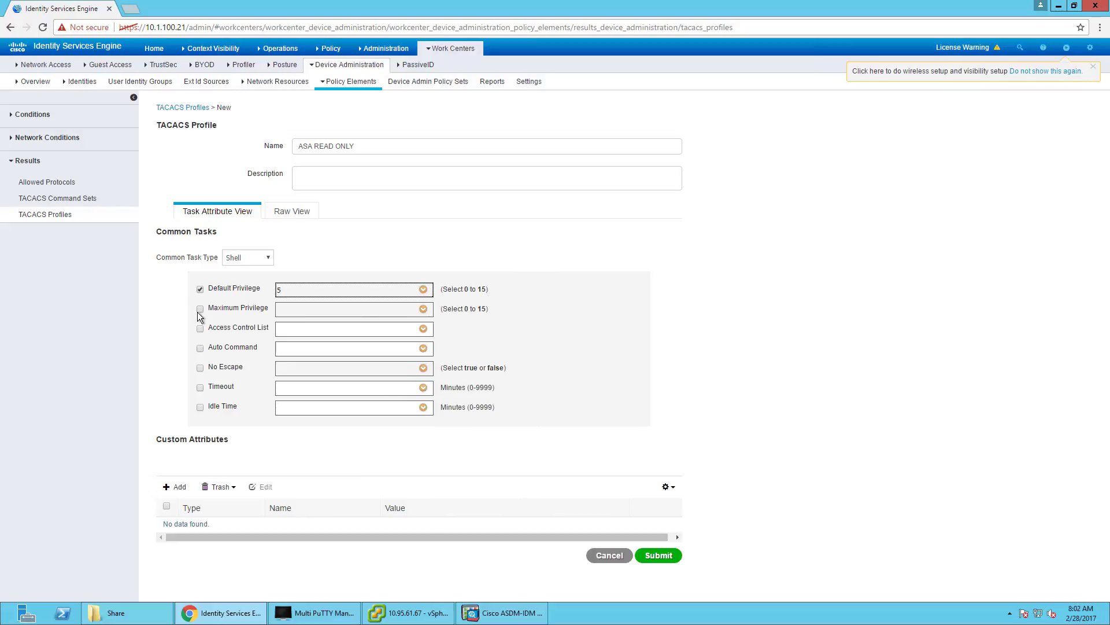
pyautogui.click(199, 310)
pyautogui.click(423, 309)
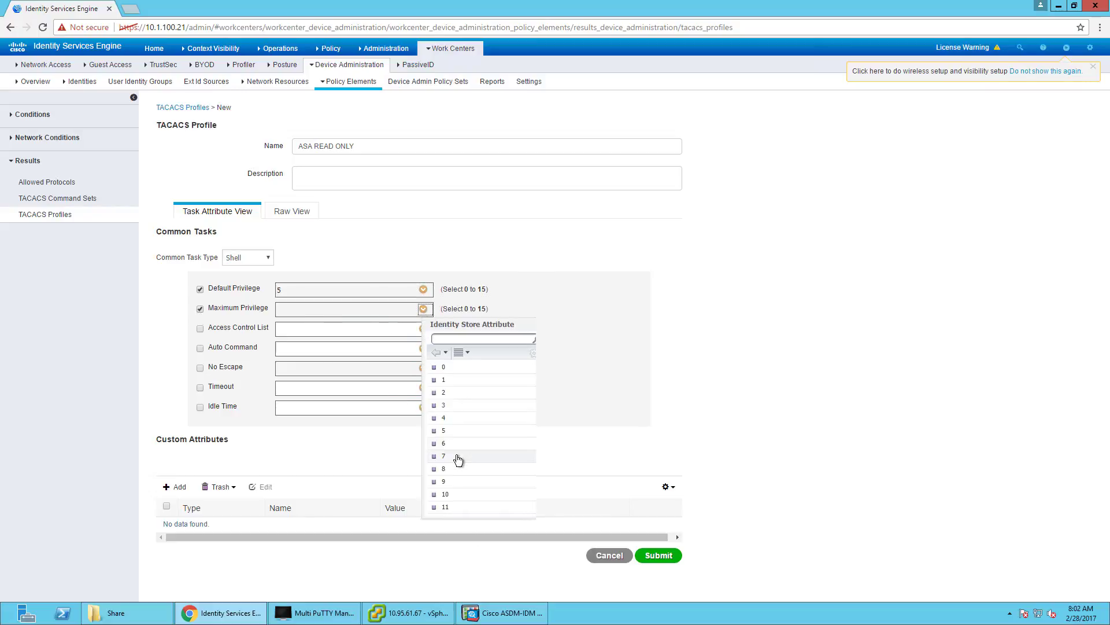
pyautogui.click(458, 456)
pyautogui.click(658, 555)
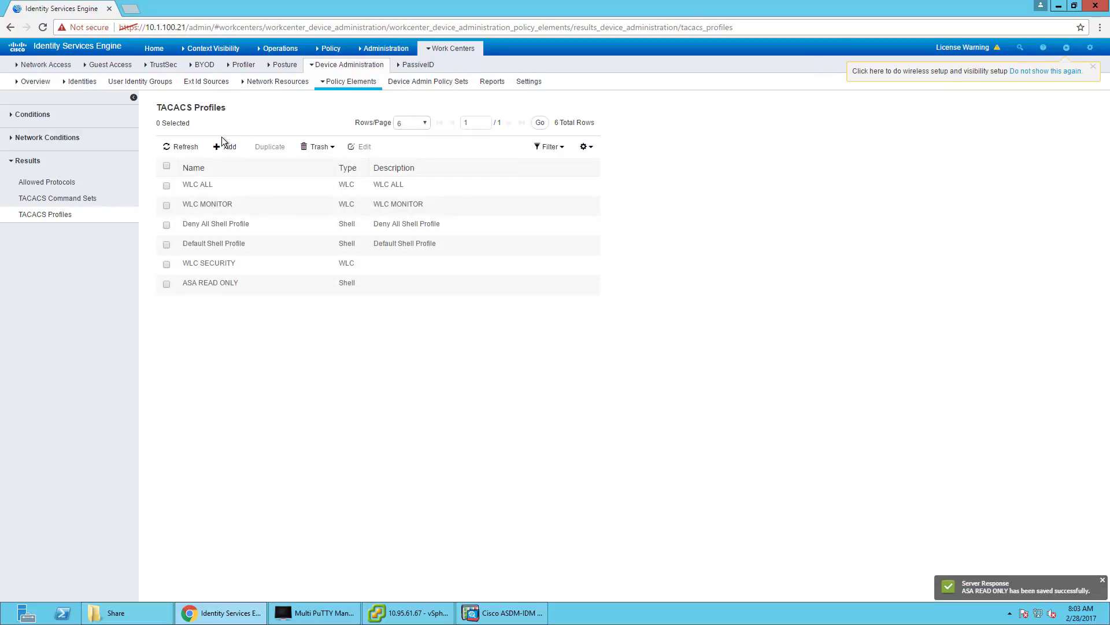
pyautogui.click(227, 144)
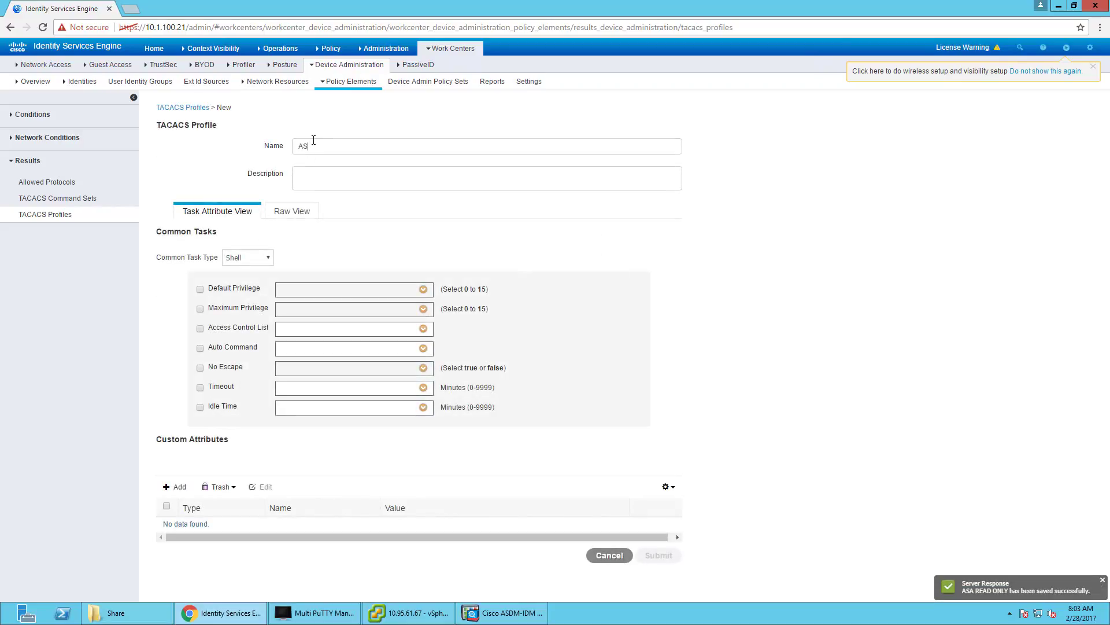
# Name the new shell profile ASA ADMIN, set default and maximum privilege to 15, and submit.
pyautogui.write('ASA ADMIN')
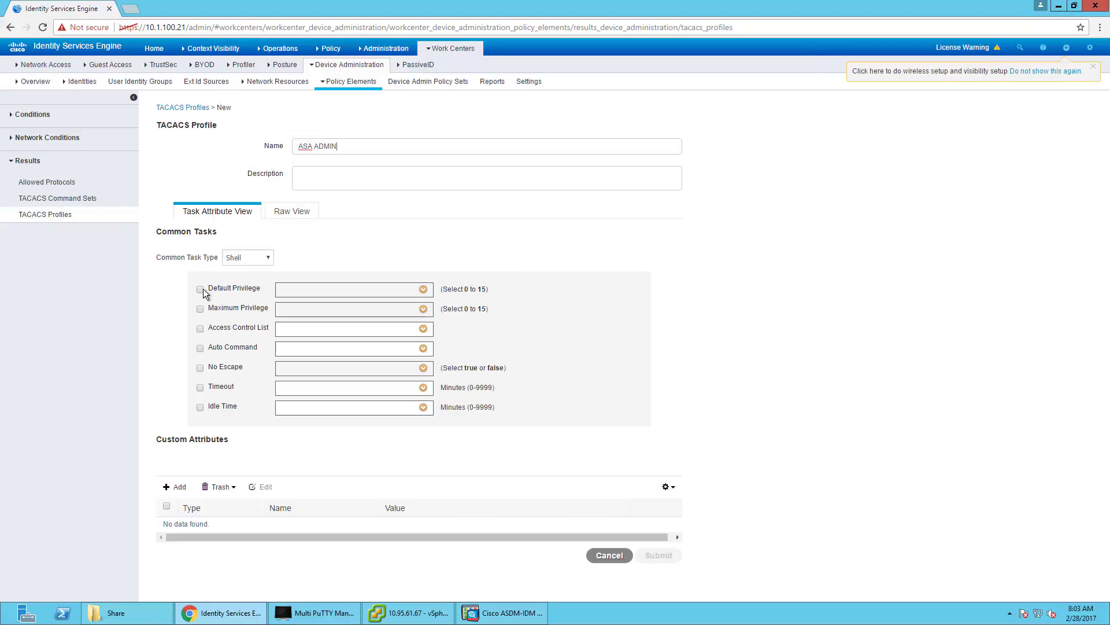
pyautogui.click(200, 288)
pyautogui.click(426, 291)
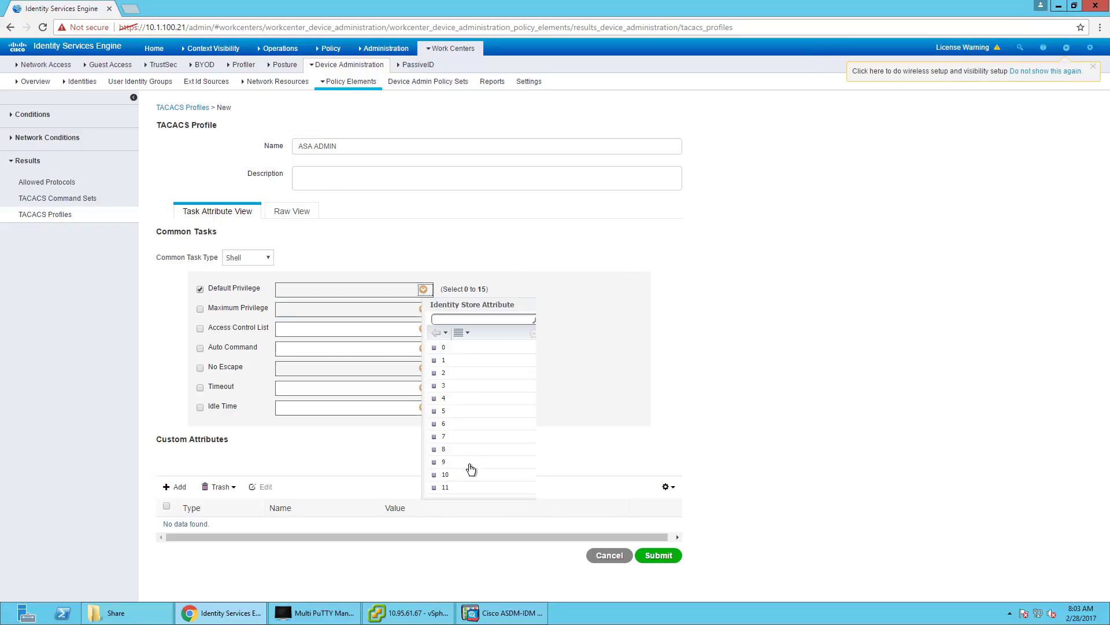
pyautogui.click(462, 478)
pyautogui.click(376, 309)
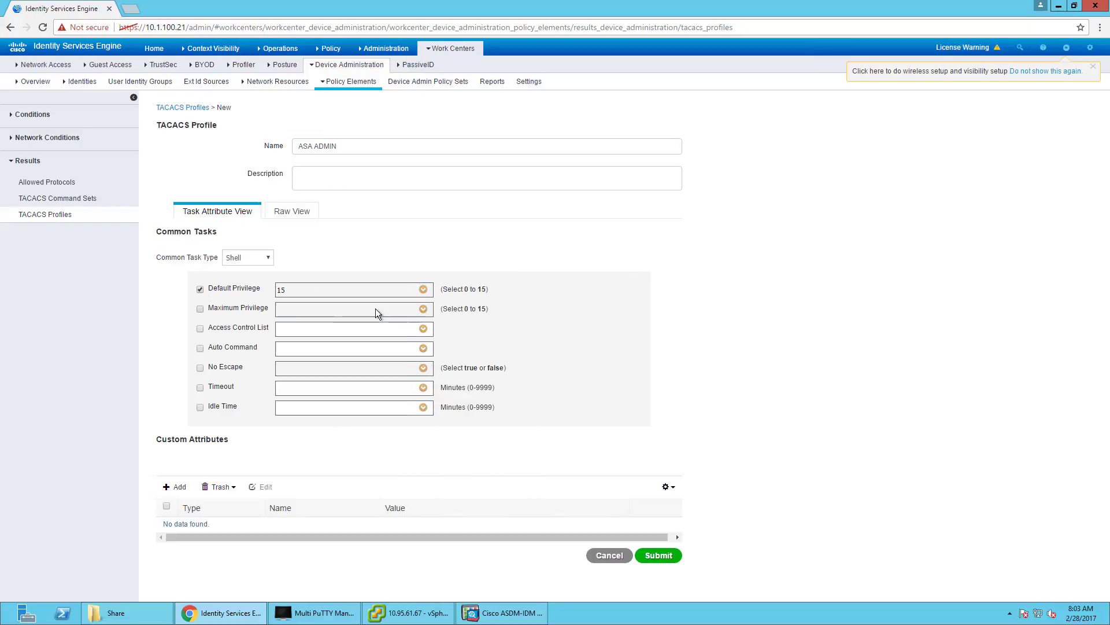
pyautogui.click(425, 310)
pyautogui.scroll(-2, 446, 498)
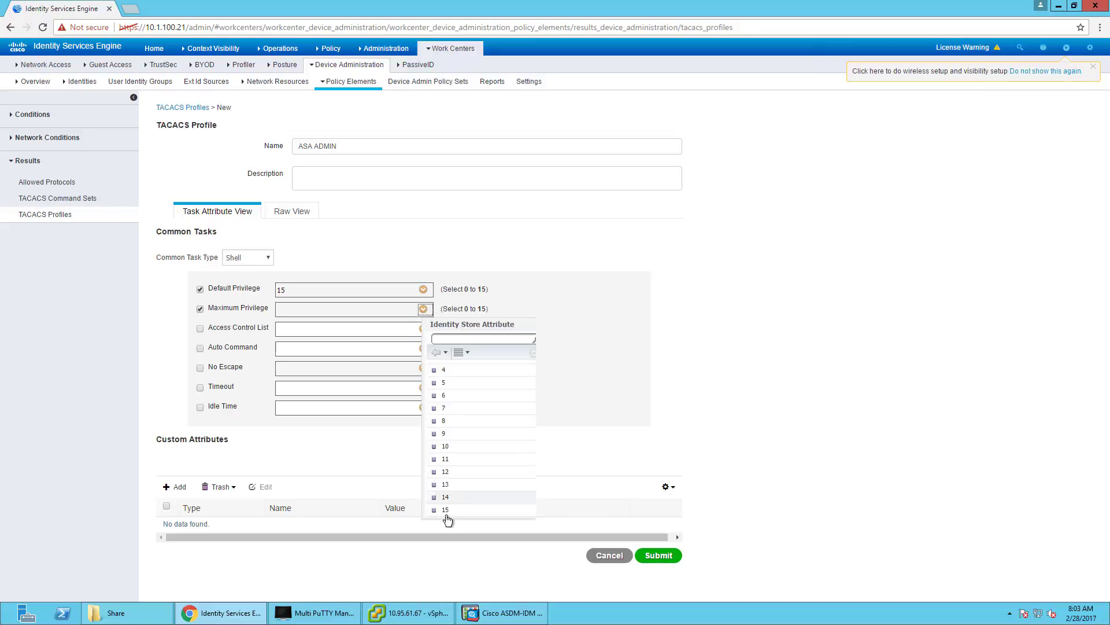
pyautogui.click(445, 510)
pyautogui.click(671, 557)
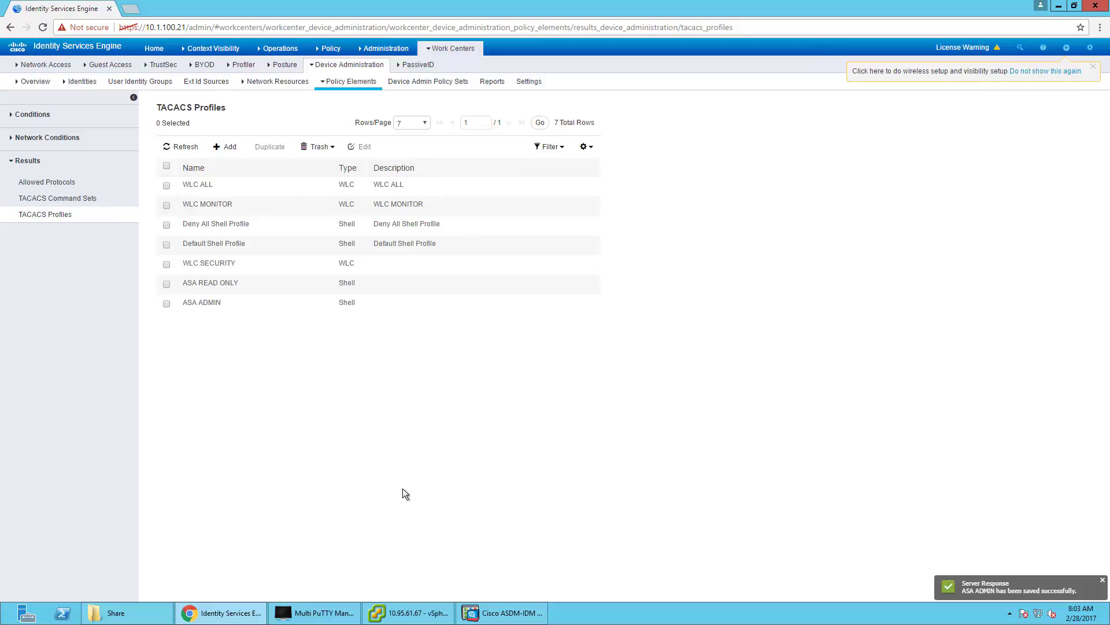
# Delete the ASA-ALL and ASA-READONLY TACACS command sets.
pyautogui.click(49, 200)
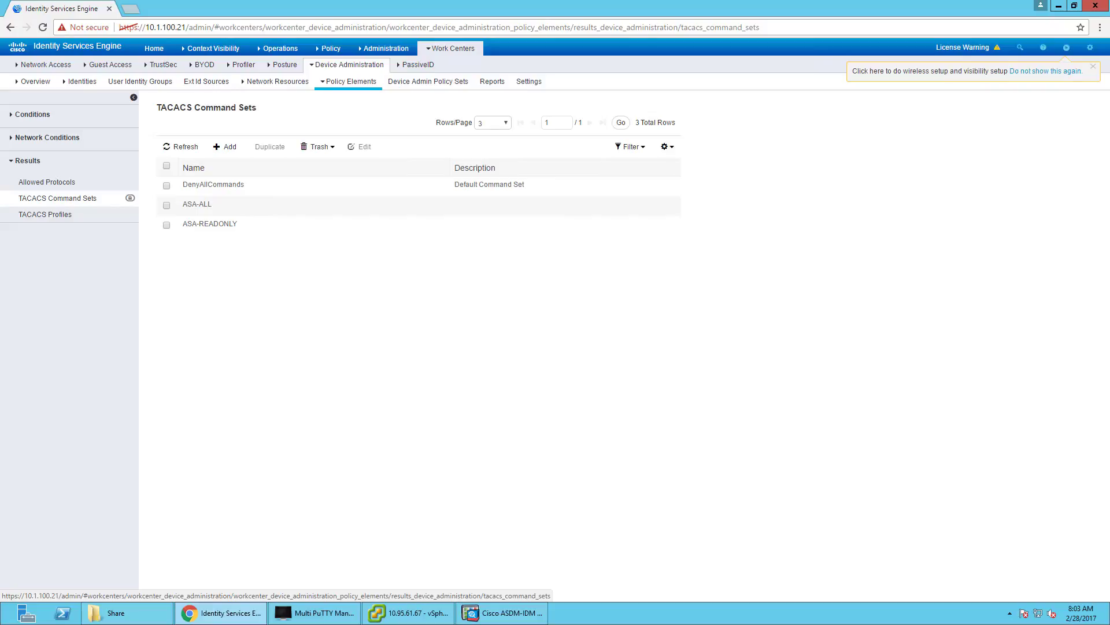
pyautogui.click(225, 146)
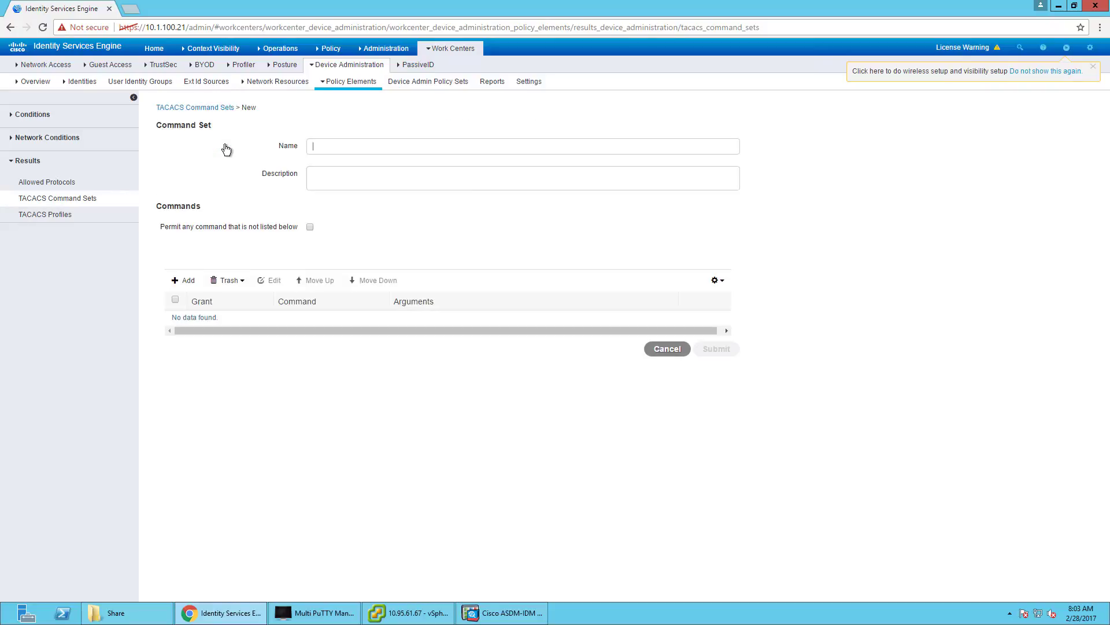
pyautogui.click(180, 108)
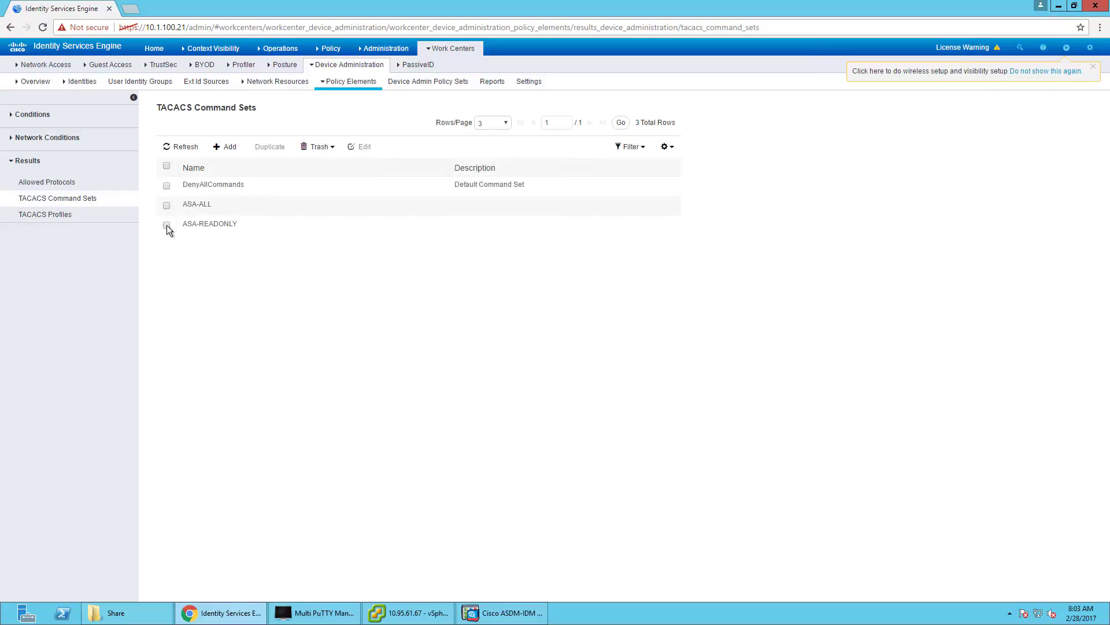
pyautogui.click(166, 224)
pyautogui.click(167, 206)
pyautogui.click(317, 147)
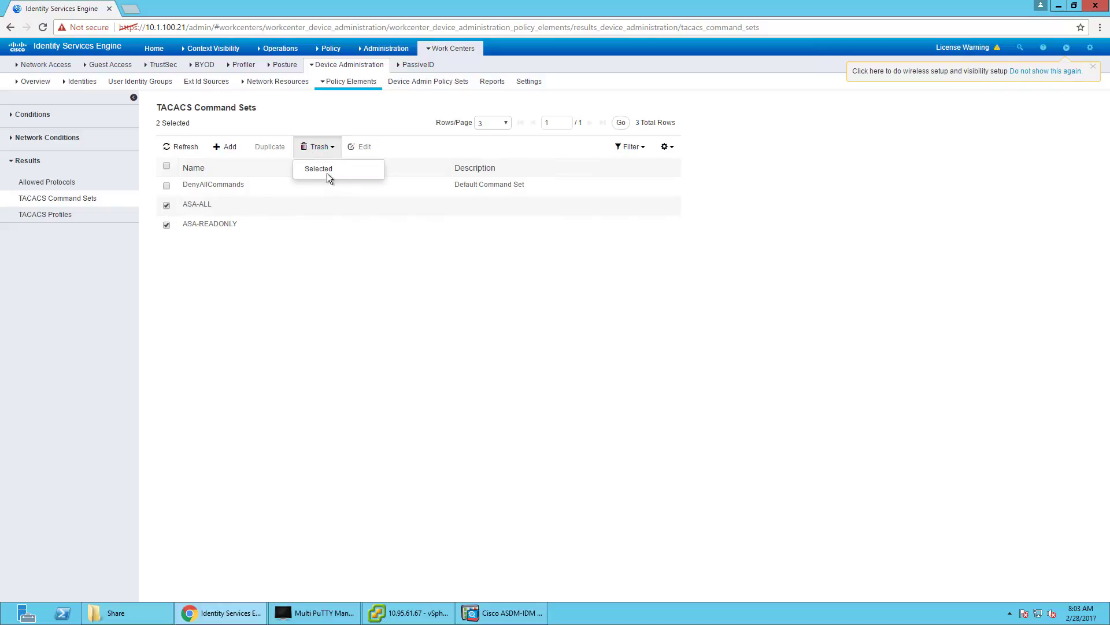
pyautogui.click(326, 170)
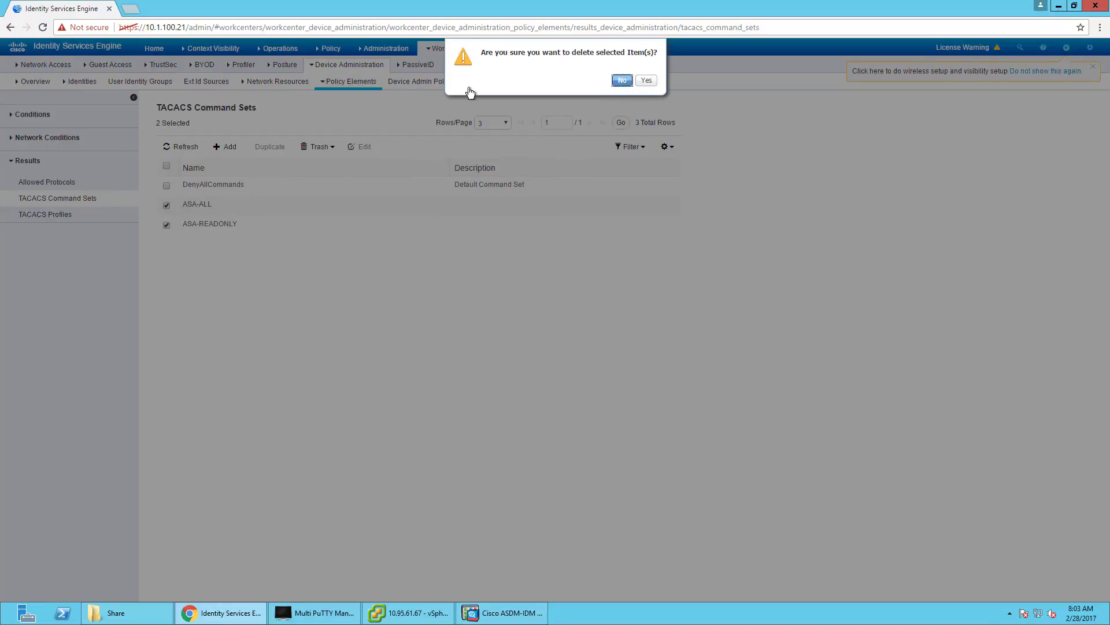
pyautogui.click(646, 80)
# Save a new ASA-ADMIN command set with 'Permit any command' enabled.
pyautogui.click(216, 148)
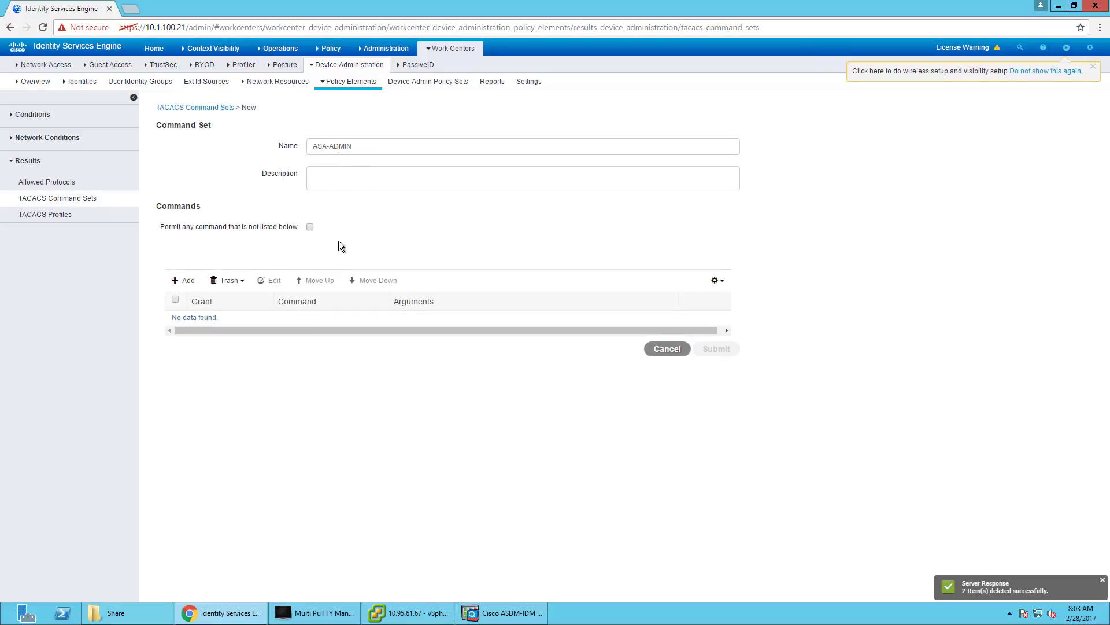
pyautogui.click(310, 228)
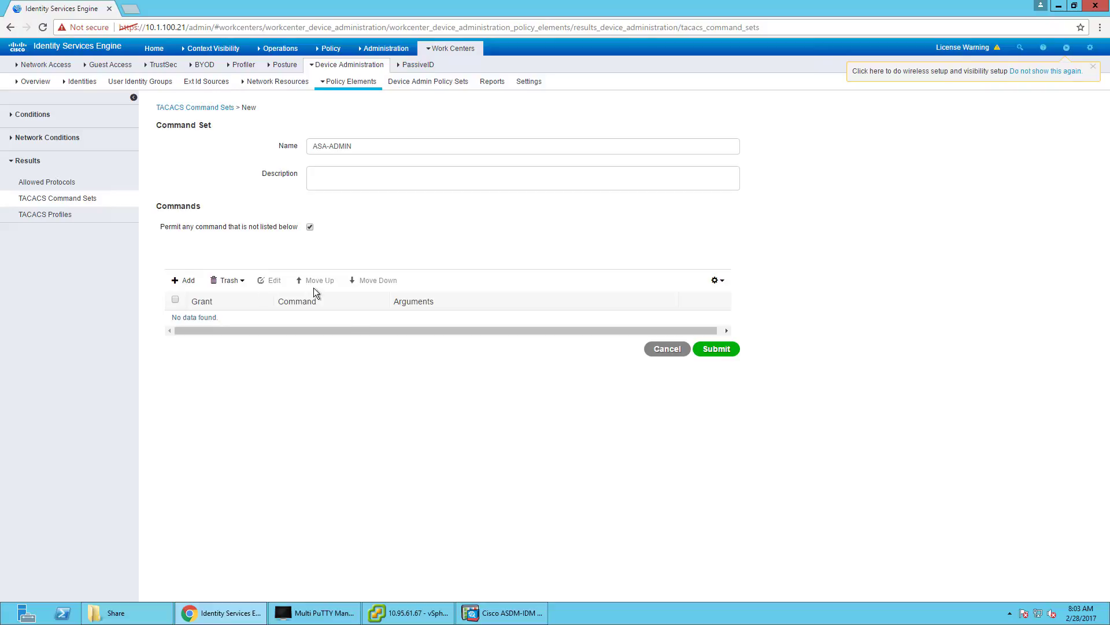
pyautogui.click(727, 350)
# Start a new command set named ASA-READONLY and add its first command row.
pyautogui.click(228, 151)
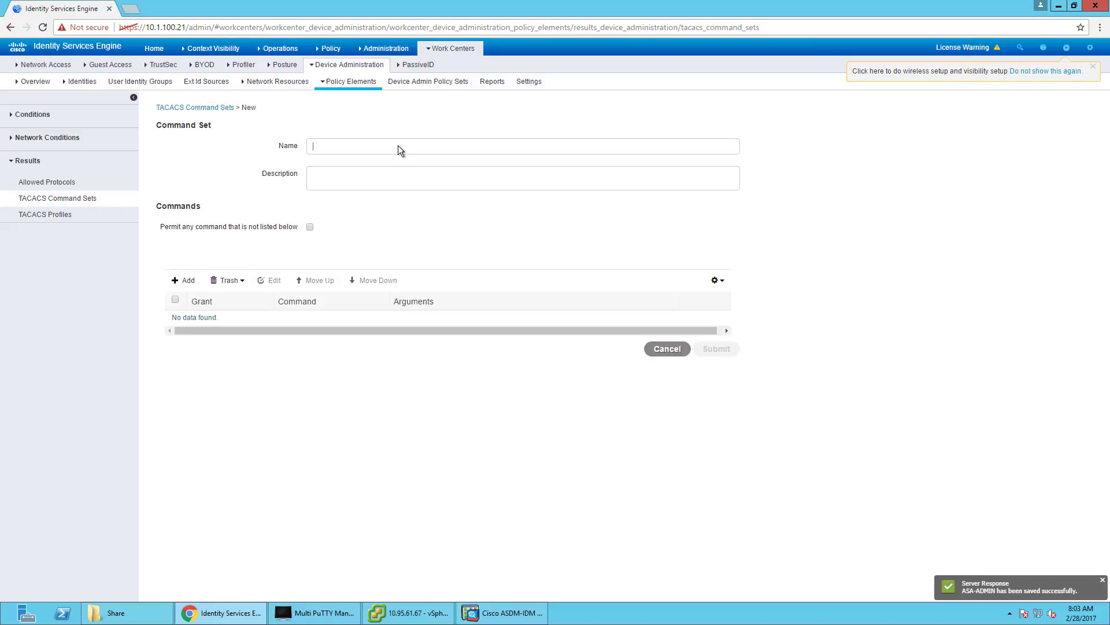
pyautogui.write('ASA-READL')
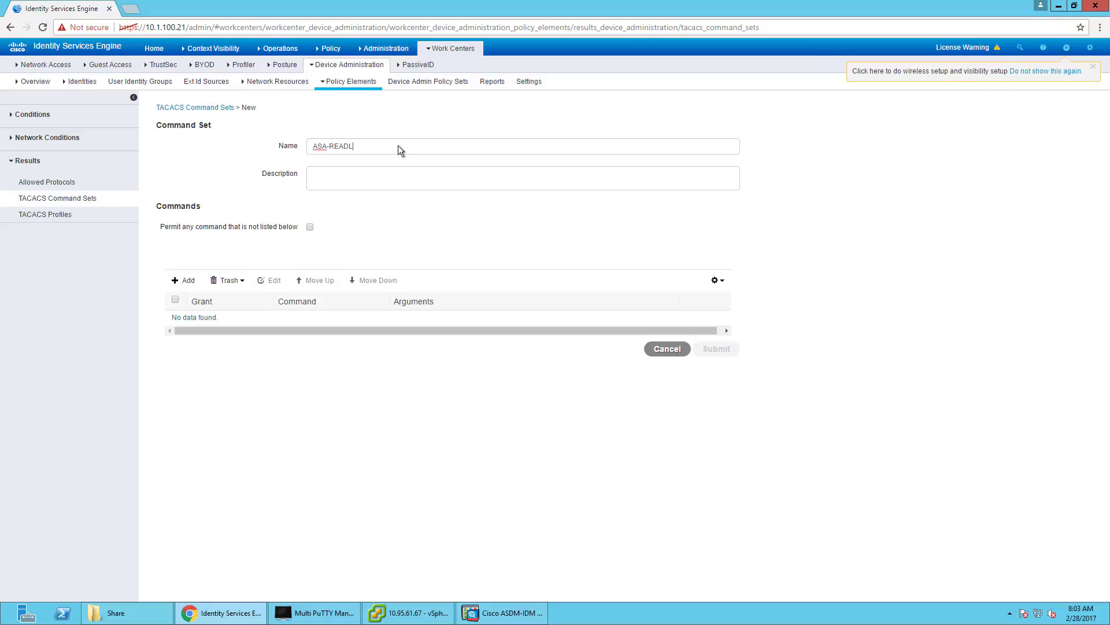
pyautogui.press('BackSpace')
pyautogui.write('ONLY')
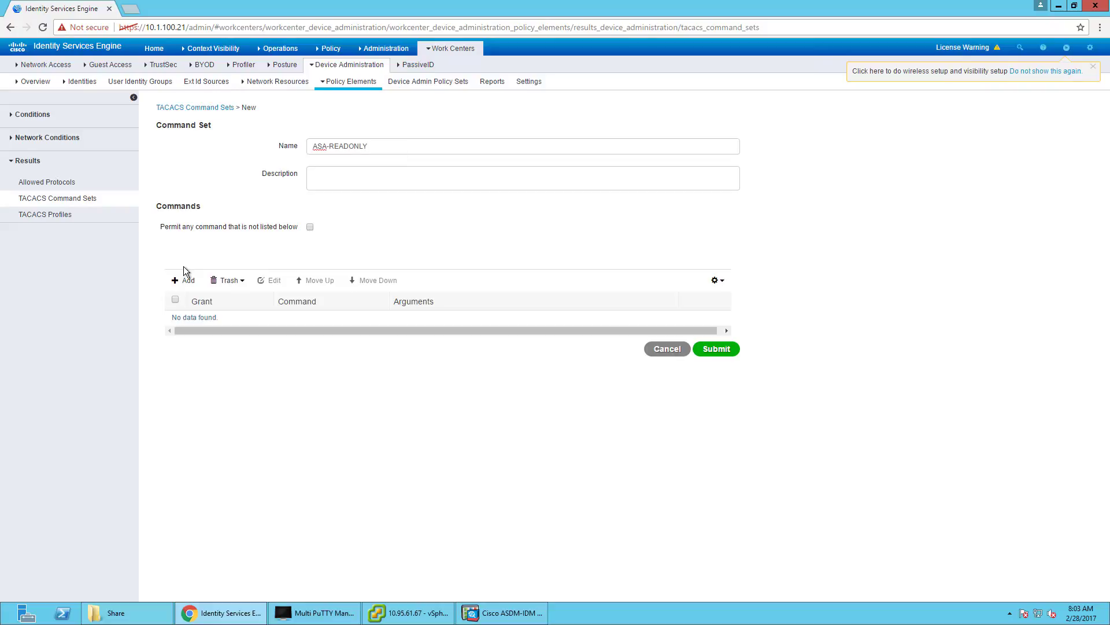
pyautogui.click(184, 281)
# Add Permit rules for show, enable and help to the ASA-READONLY command set.
pyautogui.click(263, 336)
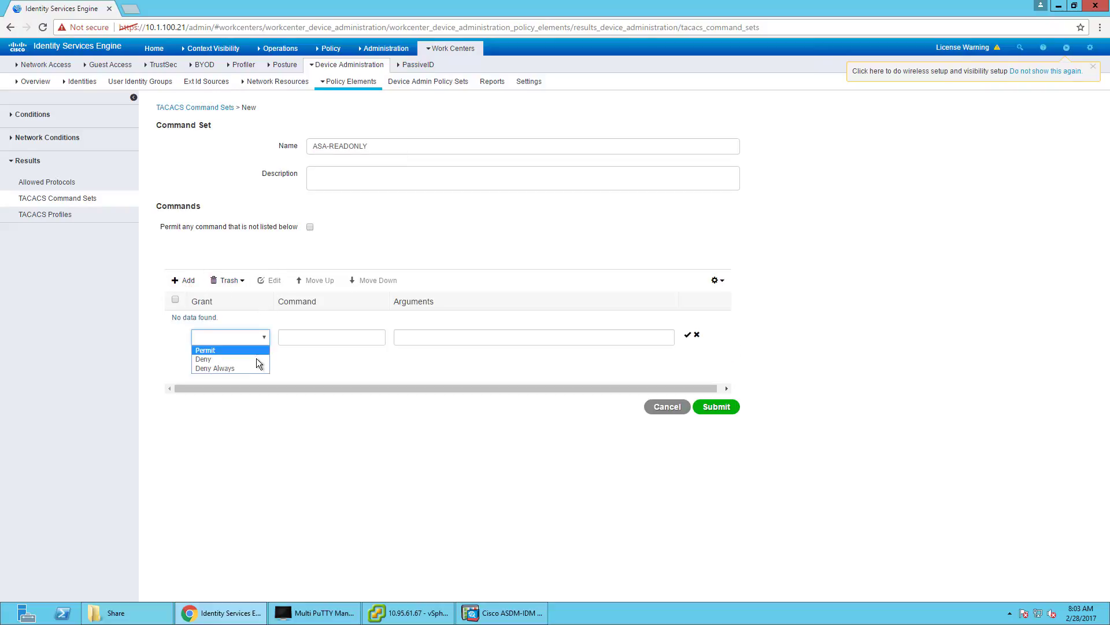
pyautogui.click(256, 350)
pyautogui.click(318, 331)
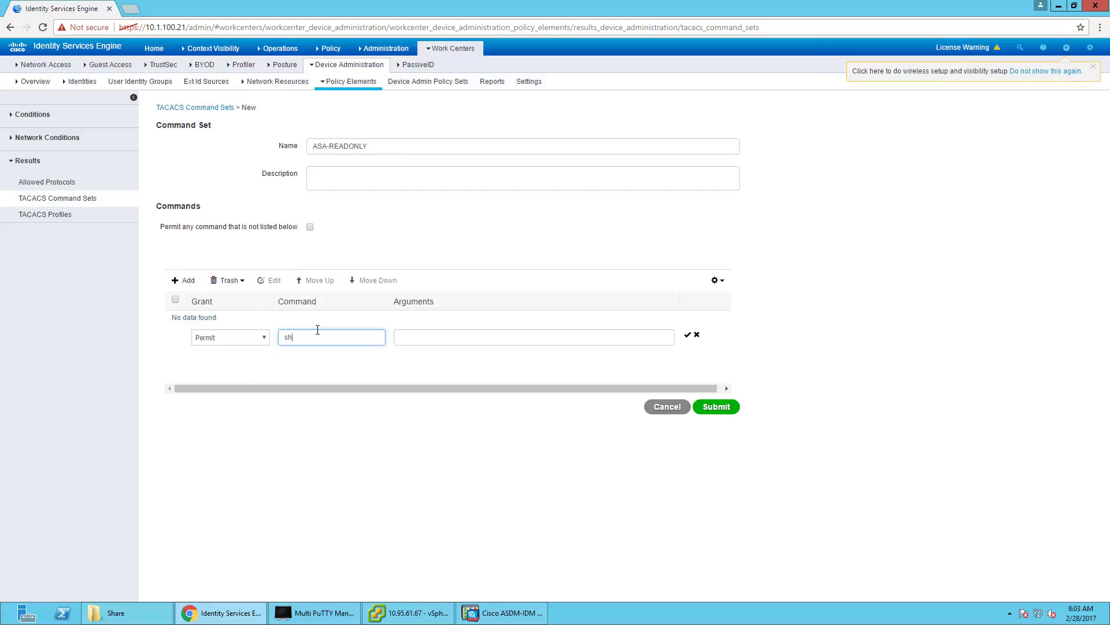
pyautogui.write('show')
pyautogui.click(687, 335)
pyautogui.click(184, 281)
pyautogui.click(255, 323)
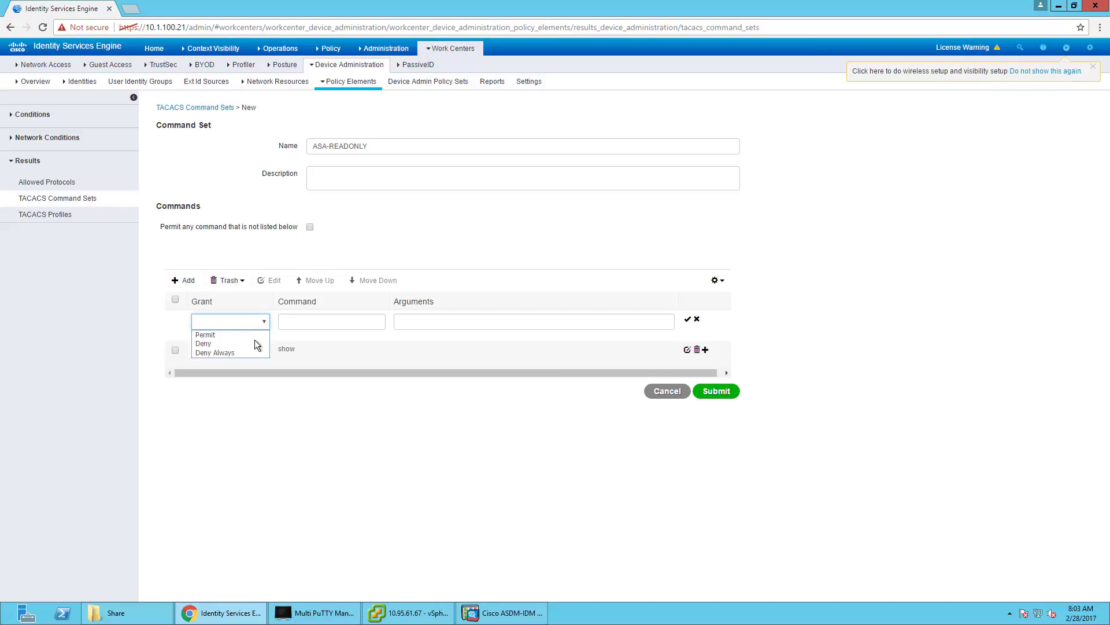
pyautogui.click(253, 335)
pyautogui.click(337, 318)
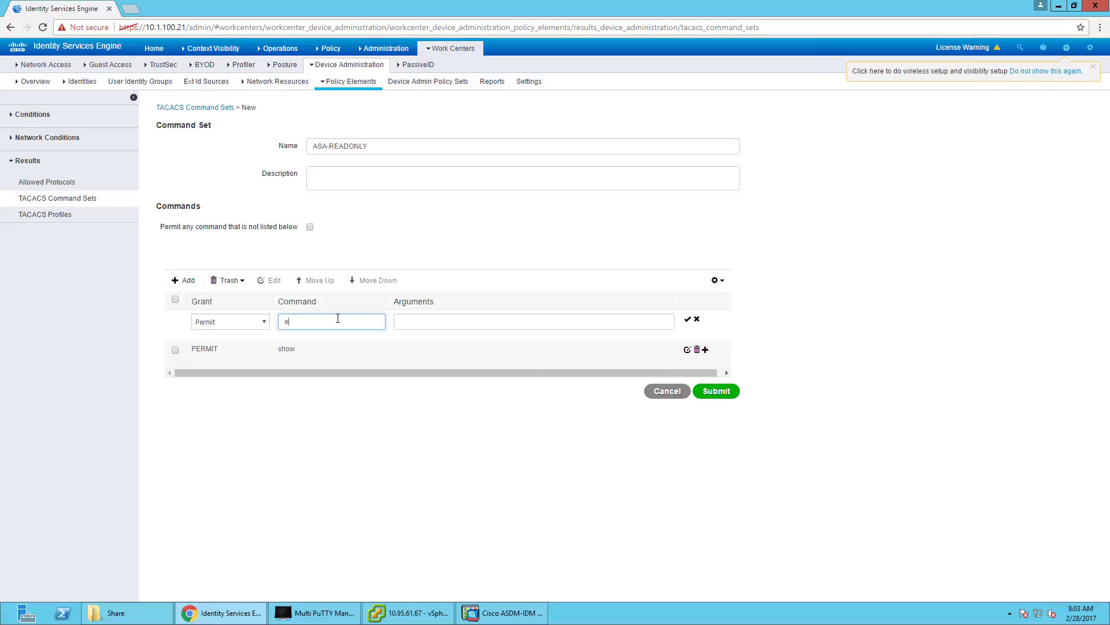
pyautogui.write('enable')
pyautogui.click(688, 319)
pyautogui.click(186, 281)
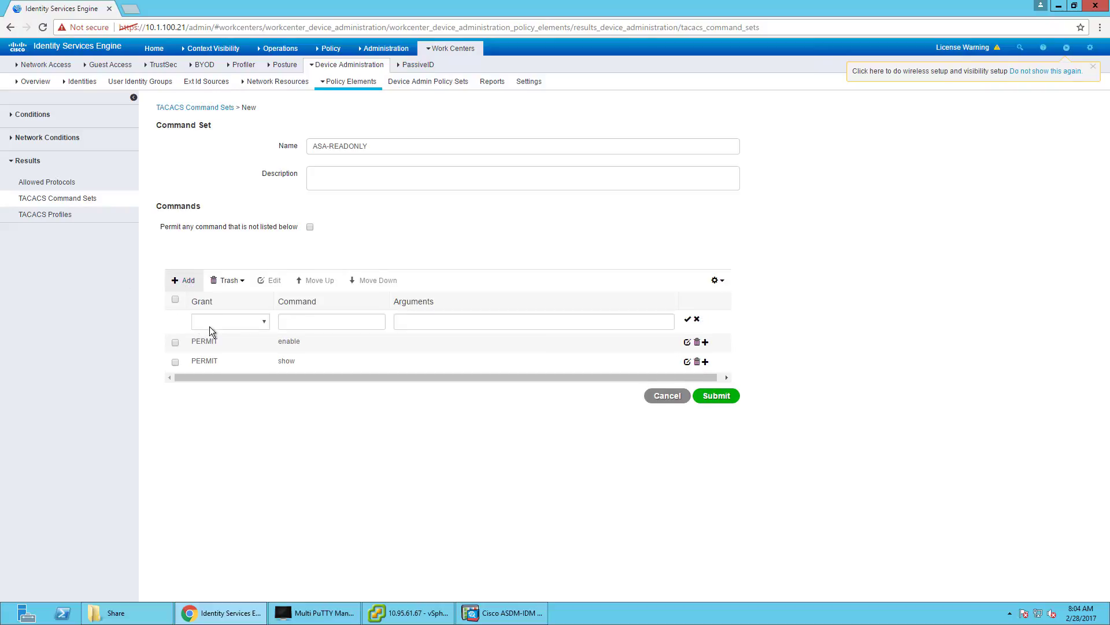
pyautogui.click(244, 327)
pyautogui.click(239, 336)
pyautogui.click(304, 321)
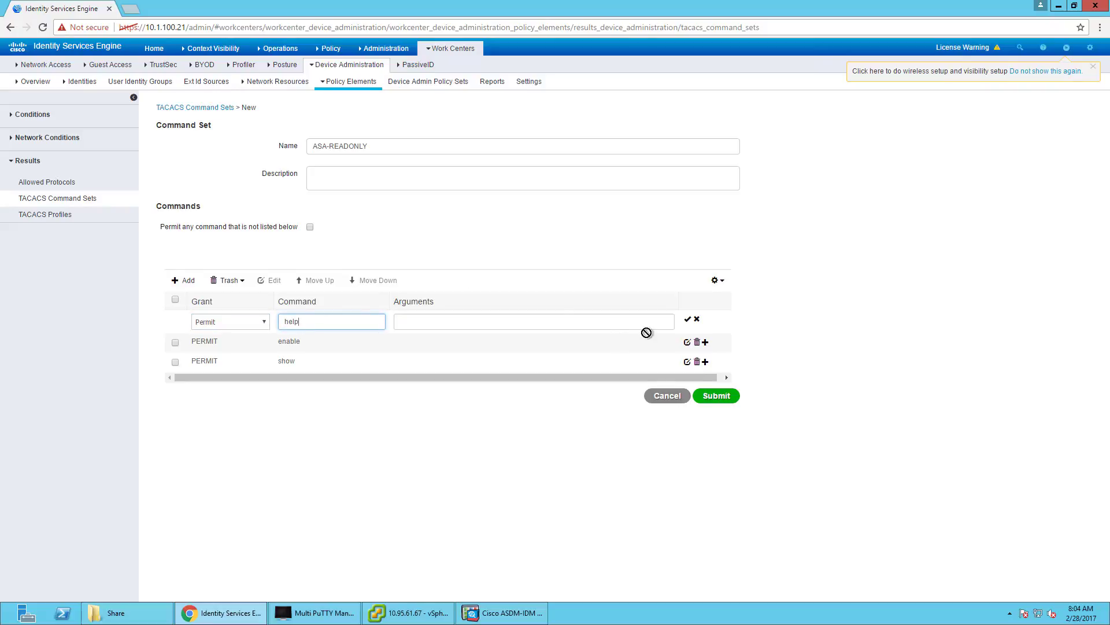
pyautogui.click(688, 319)
# Add Permit rules for login, logout and pager.
pyautogui.click(193, 290)
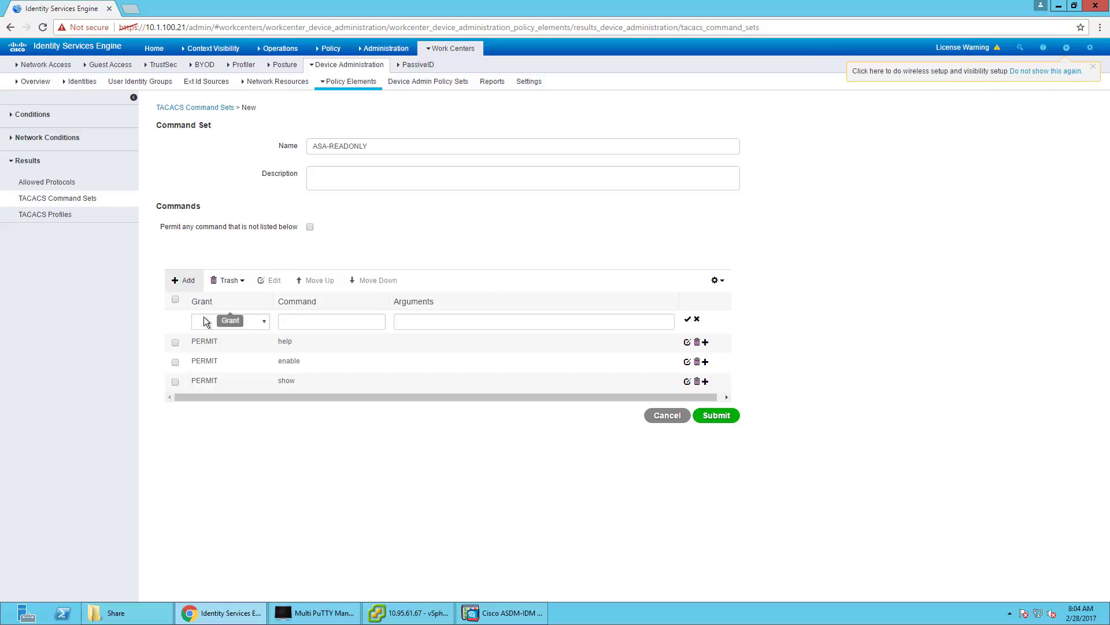
pyautogui.click(204, 319)
pyautogui.press('Return')
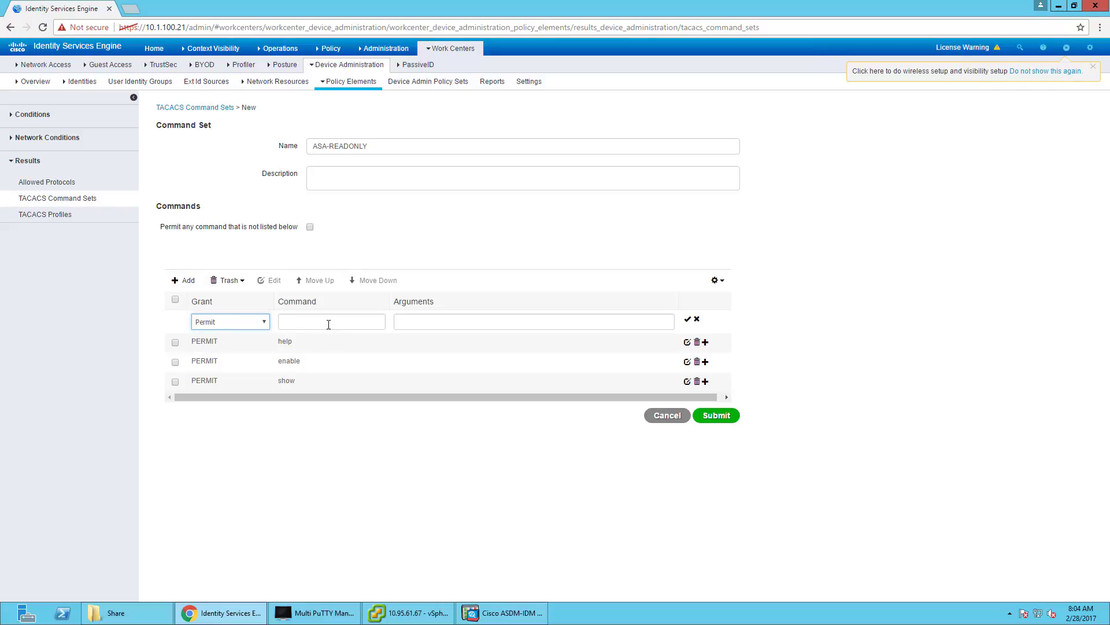
pyautogui.click(328, 323)
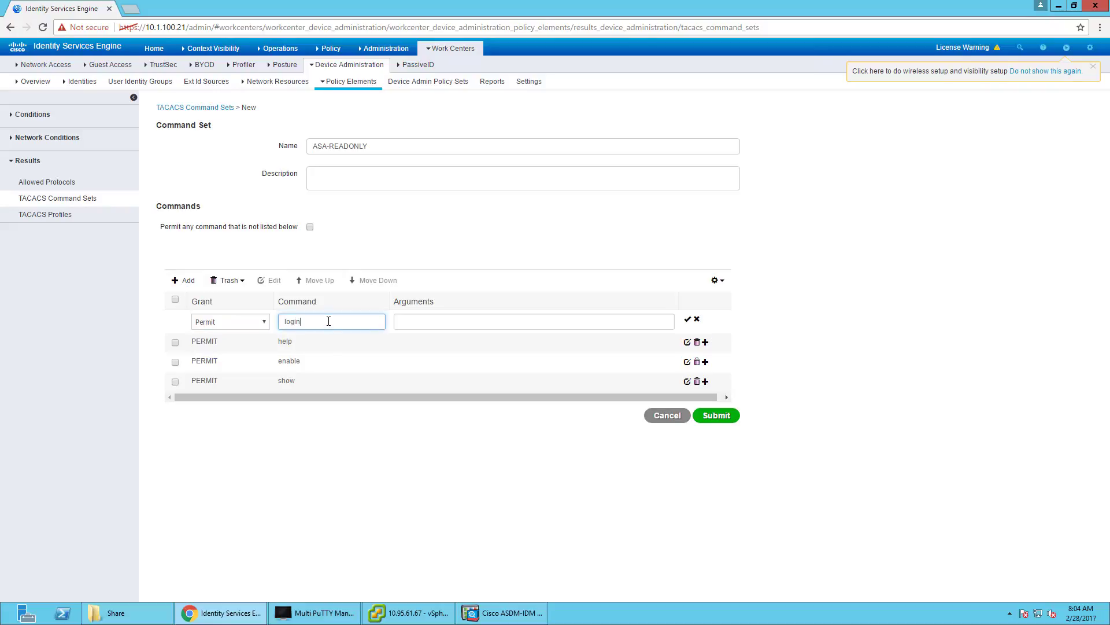
pyautogui.click(687, 318)
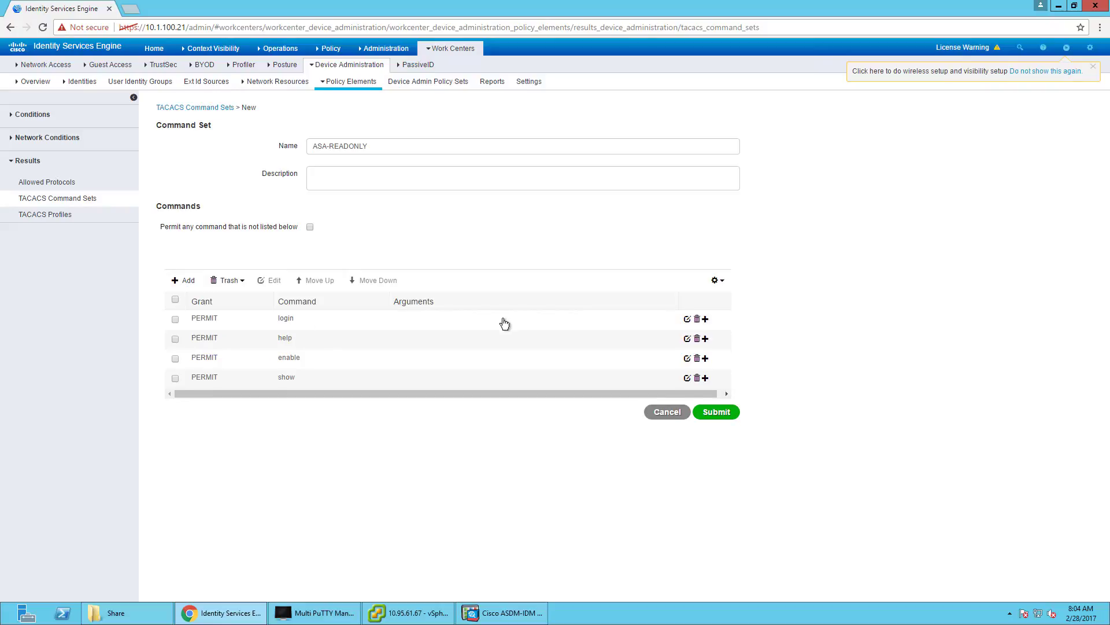
pyautogui.click(196, 286)
pyautogui.click(228, 322)
pyautogui.click(238, 336)
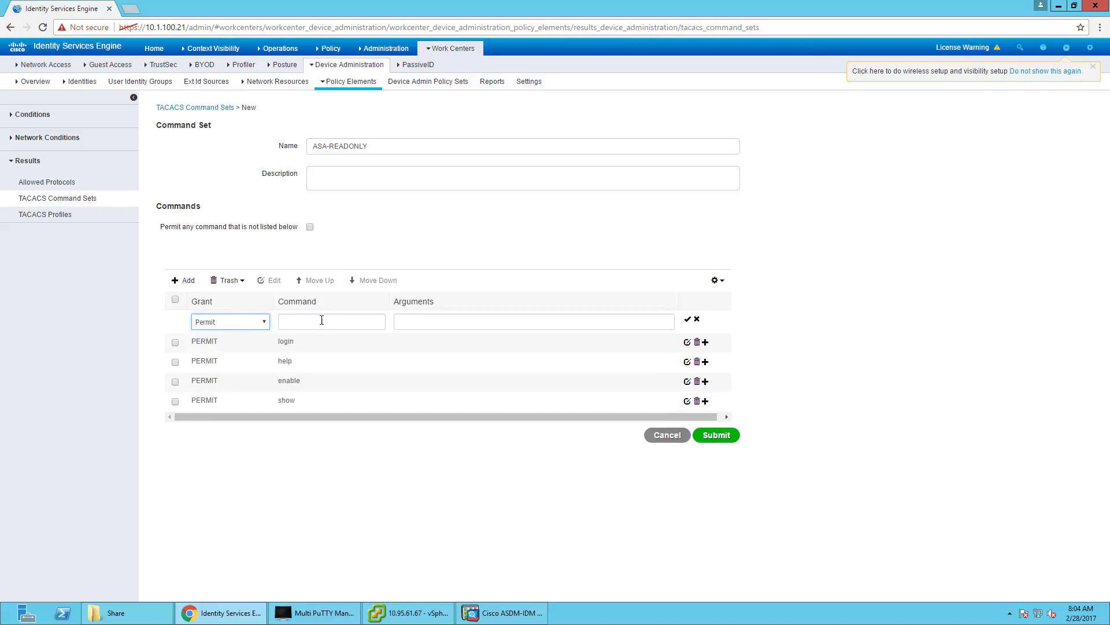
pyautogui.click(322, 320)
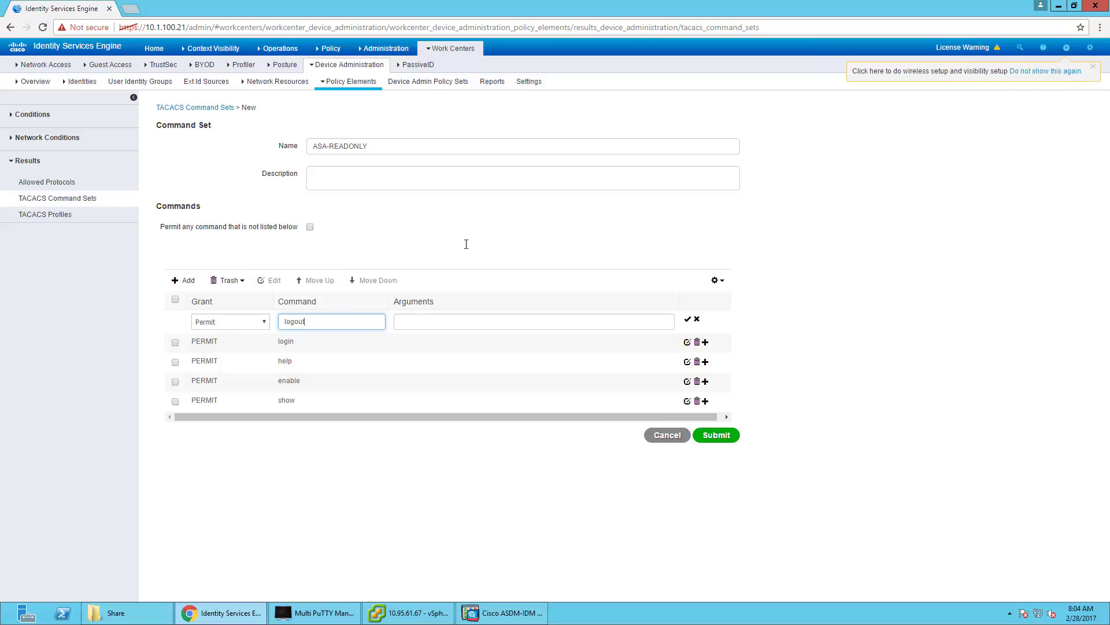
pyautogui.click(687, 318)
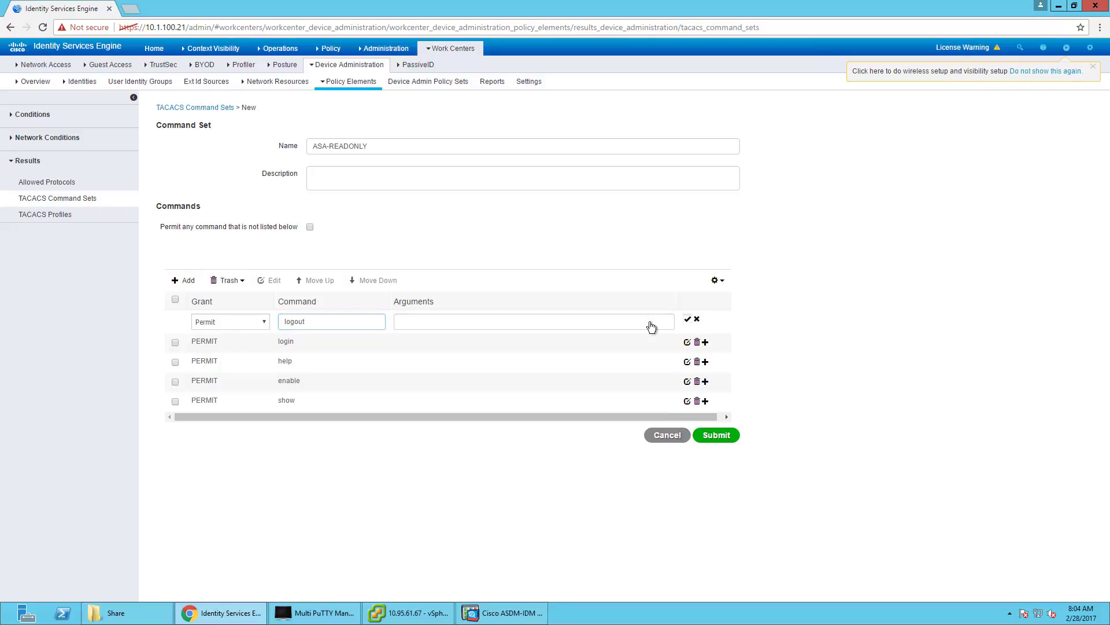
pyautogui.click(186, 282)
pyautogui.click(222, 321)
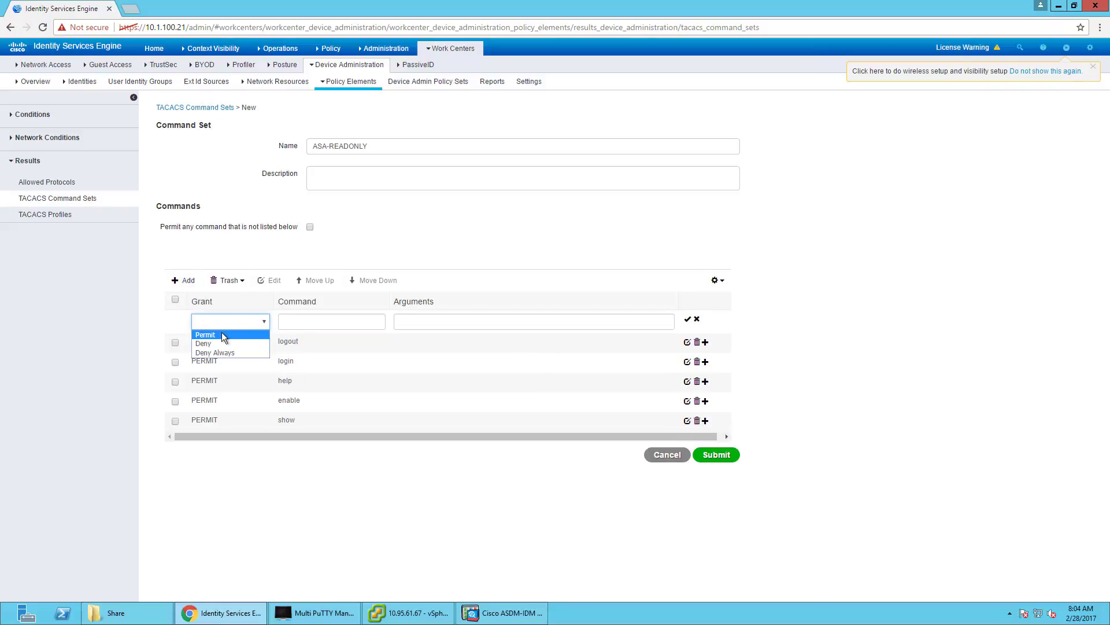
pyautogui.click(221, 332)
pyautogui.click(330, 324)
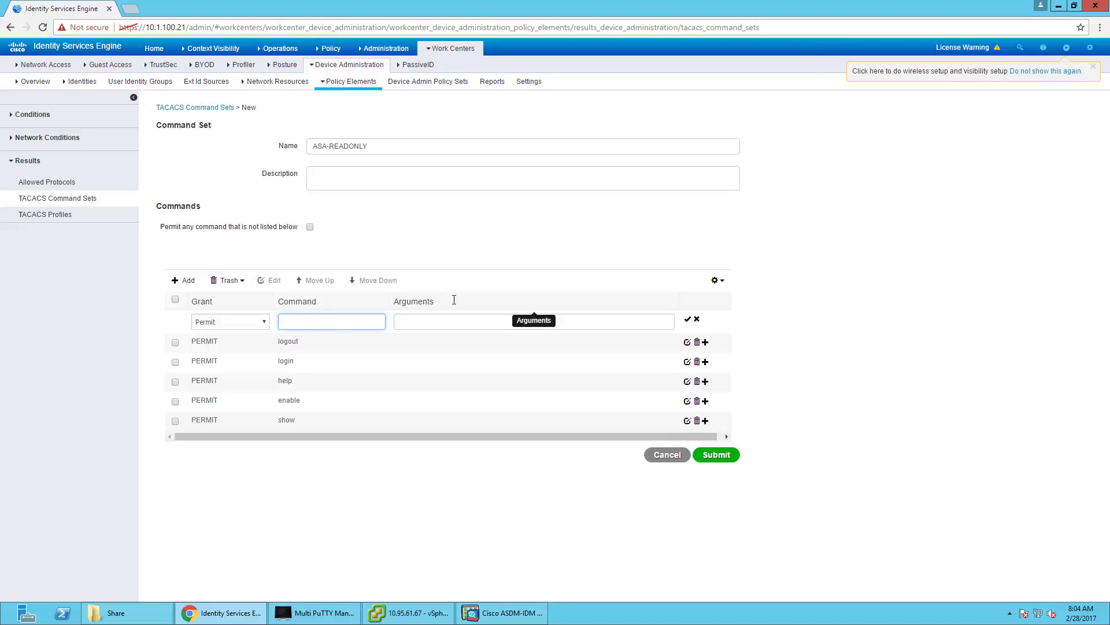
pyautogui.write('pager')
pyautogui.click(688, 319)
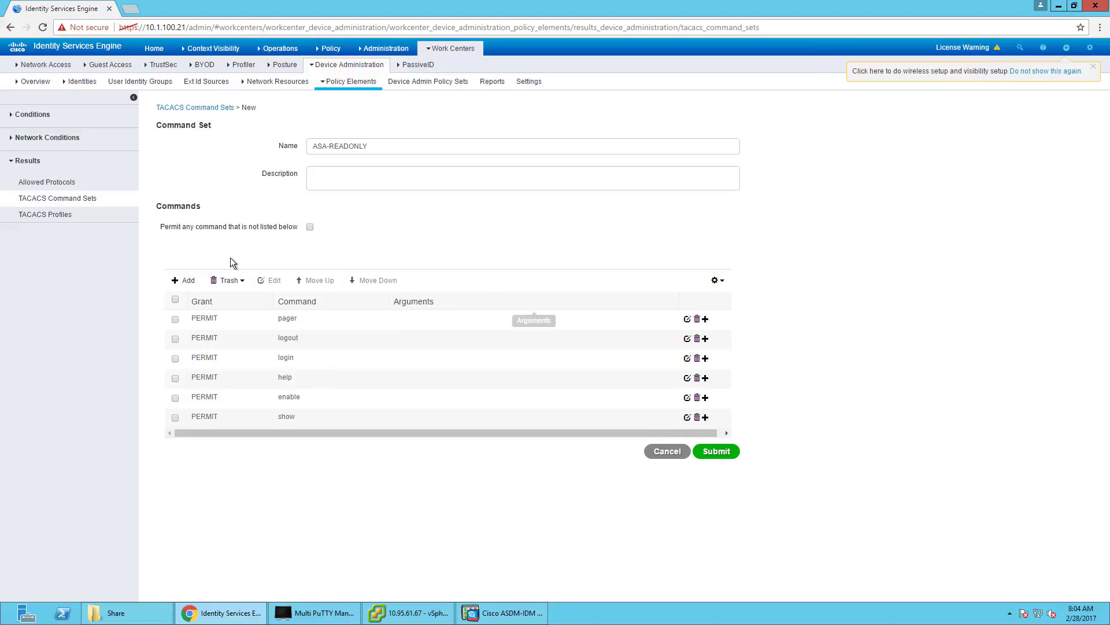
# Add Permit rules for clear, quit and exit to ASA-READONLY.
pyautogui.click(182, 281)
pyautogui.click(231, 322)
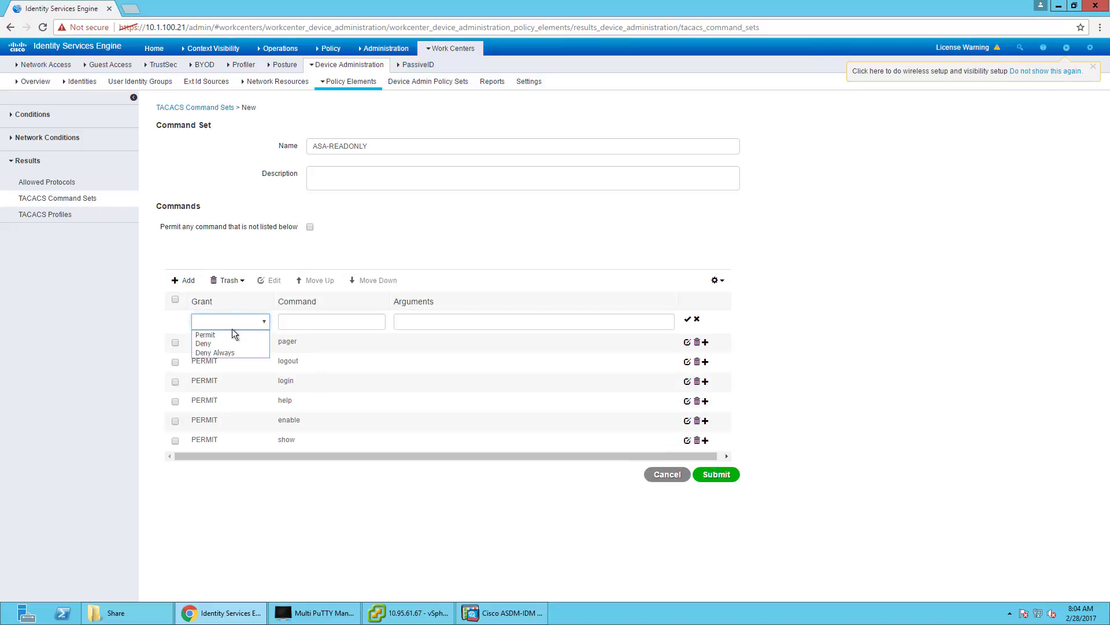
pyautogui.click(230, 336)
pyautogui.click(315, 323)
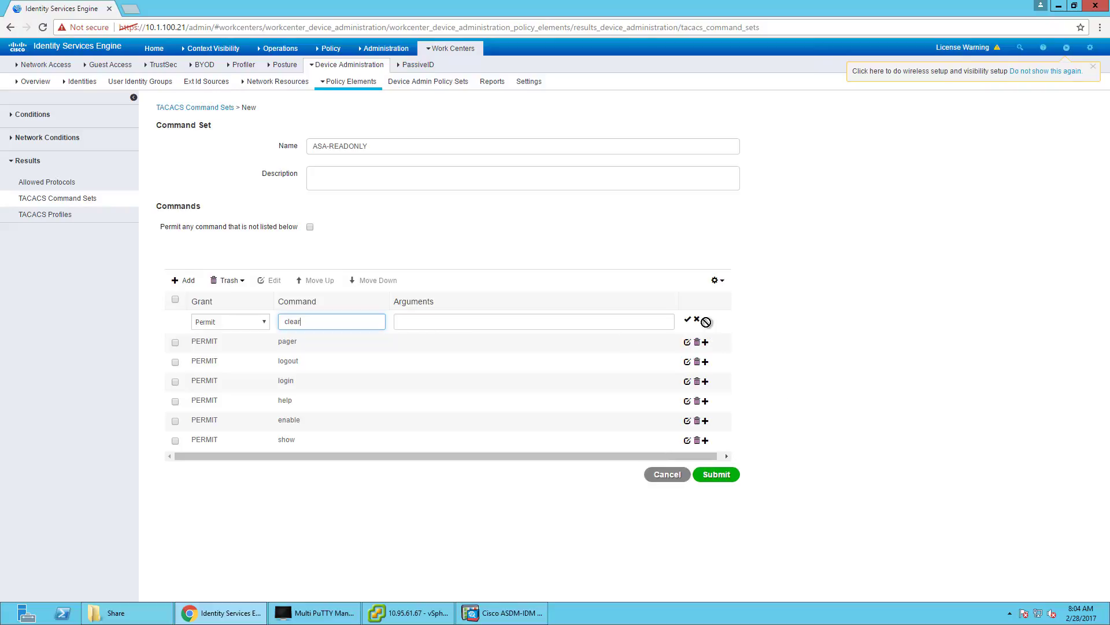
pyautogui.click(688, 320)
pyautogui.click(189, 288)
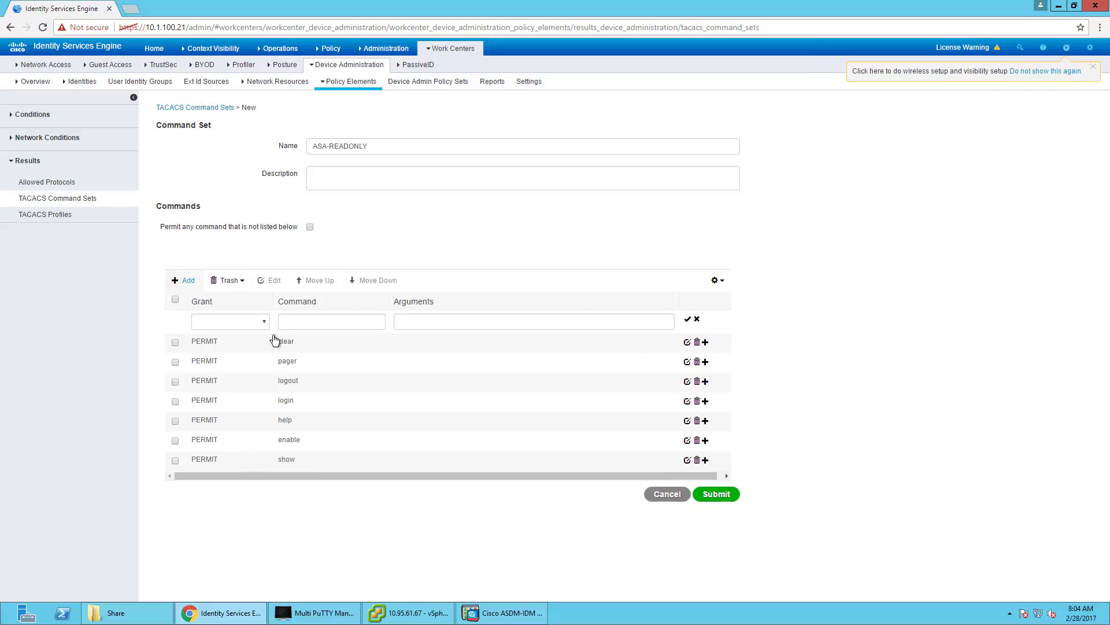
pyautogui.click(237, 323)
pyautogui.click(238, 328)
pyautogui.click(239, 328)
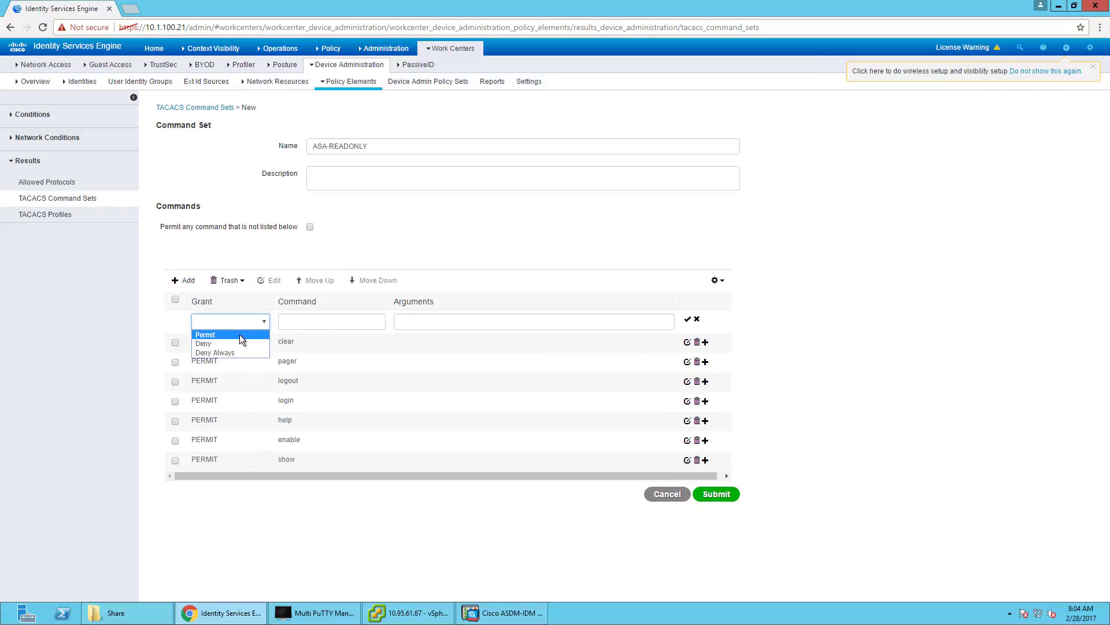
pyautogui.click(239, 334)
pyautogui.click(312, 323)
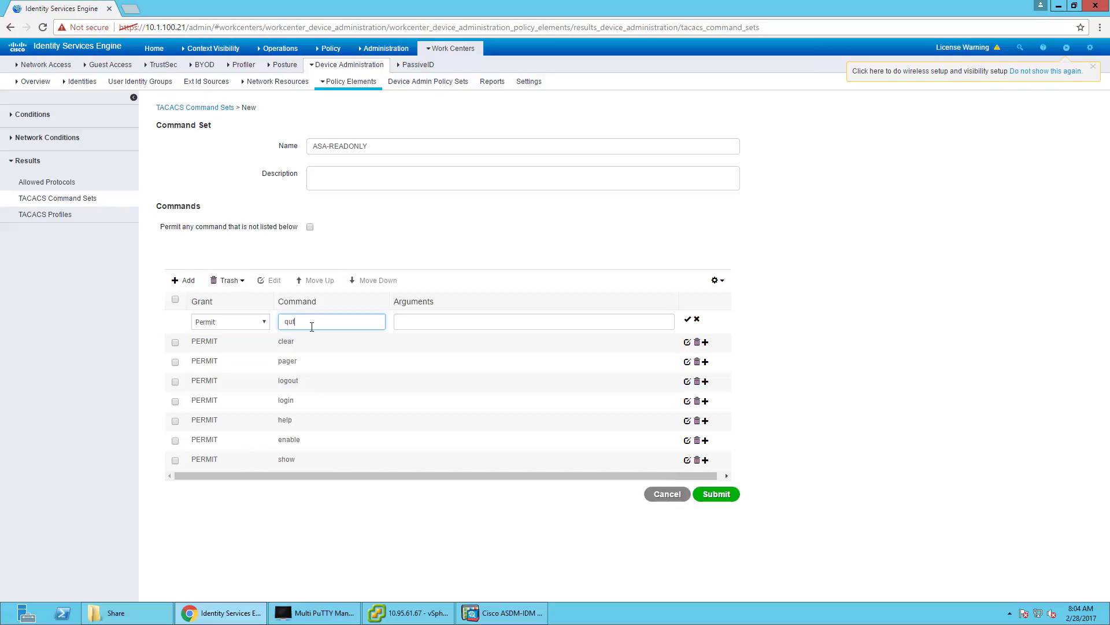
pyautogui.write('quit')
pyautogui.click(688, 319)
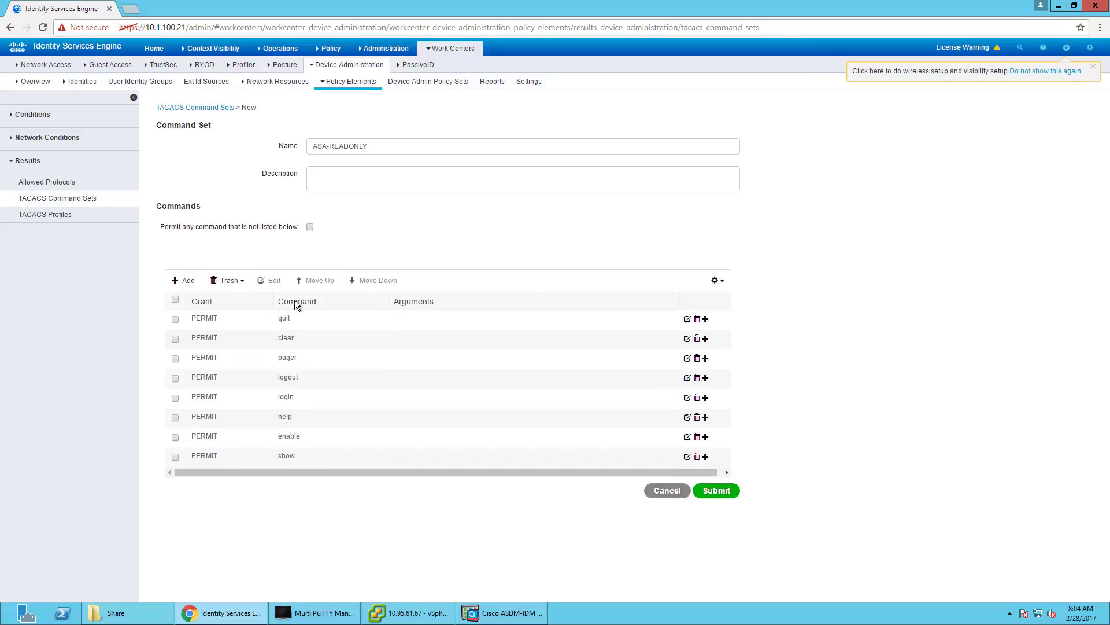
pyautogui.click(192, 288)
pyautogui.click(258, 323)
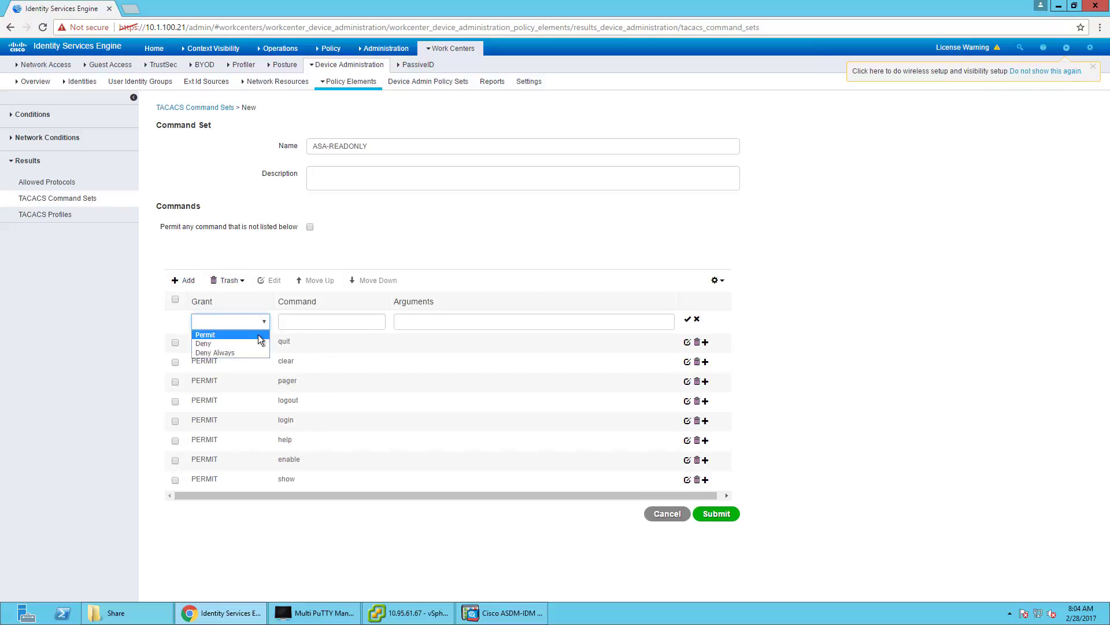
pyautogui.click(257, 334)
pyautogui.click(317, 322)
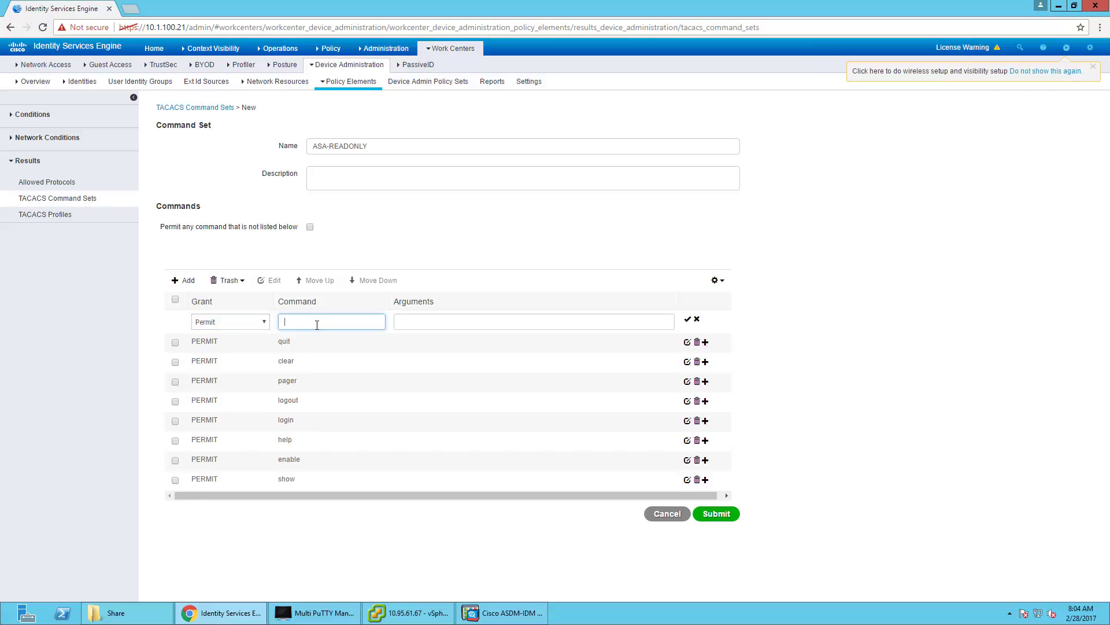
pyautogui.write('exit')
pyautogui.click(688, 319)
# Add Permit rules for more, dir and export, then submit the ASA-READONLY command set.
pyautogui.click(184, 280)
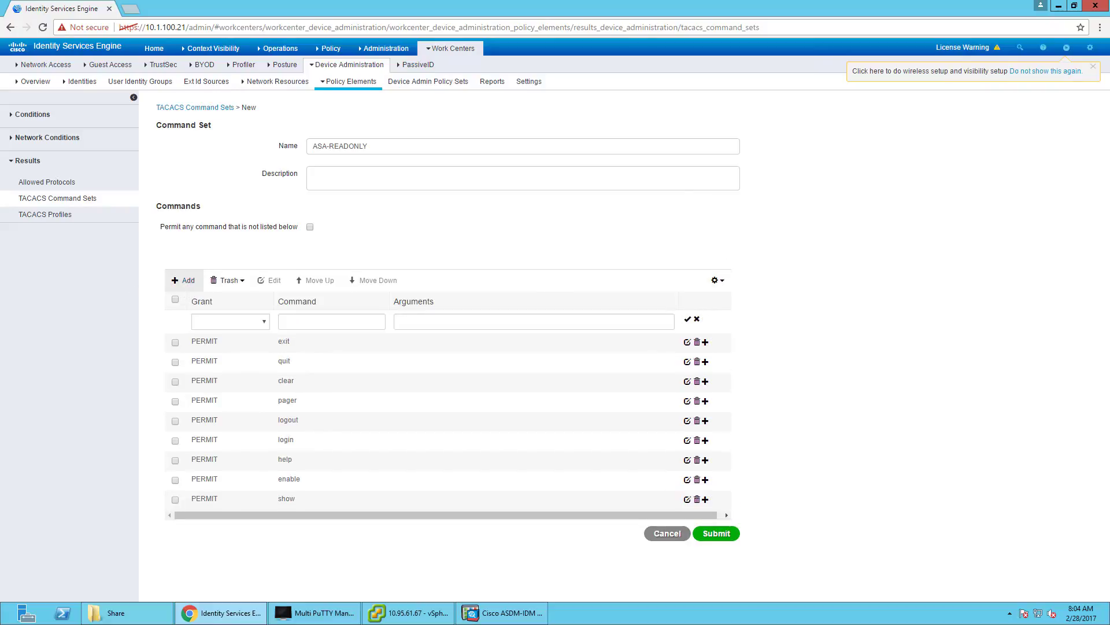
pyautogui.click(244, 323)
pyautogui.click(242, 338)
pyautogui.click(242, 319)
pyautogui.click(290, 323)
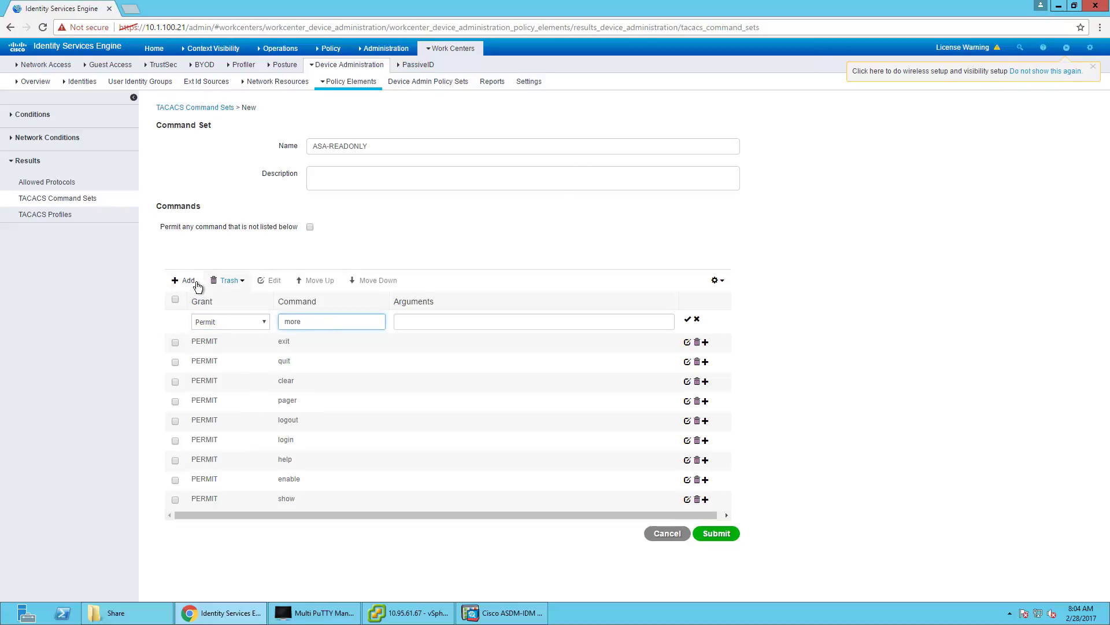
pyautogui.click(687, 320)
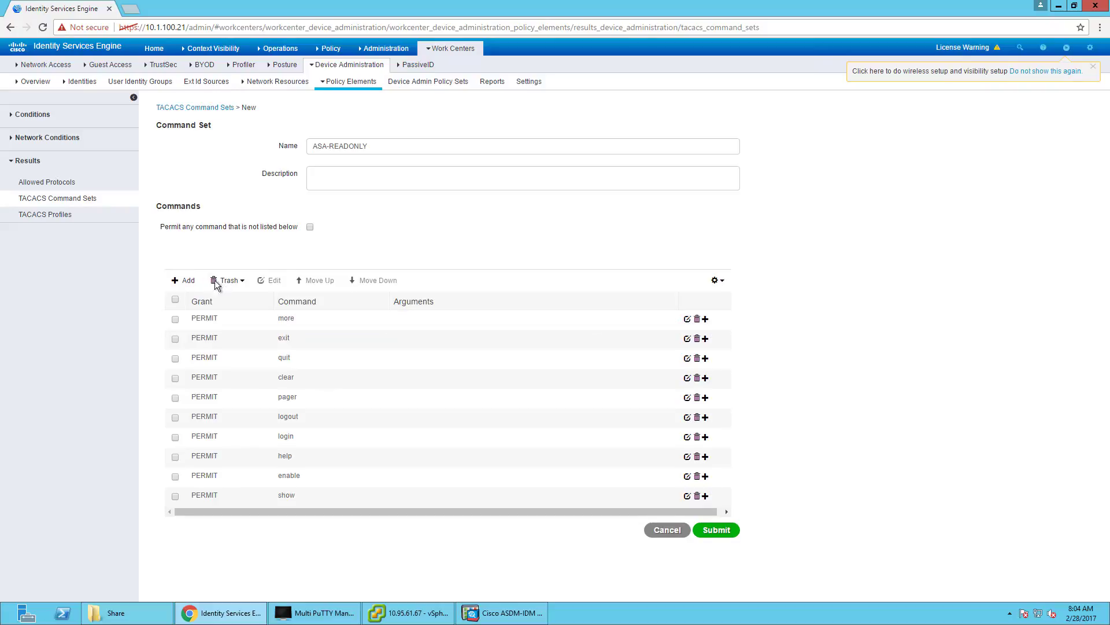
pyautogui.click(183, 280)
pyautogui.click(241, 322)
pyautogui.click(246, 335)
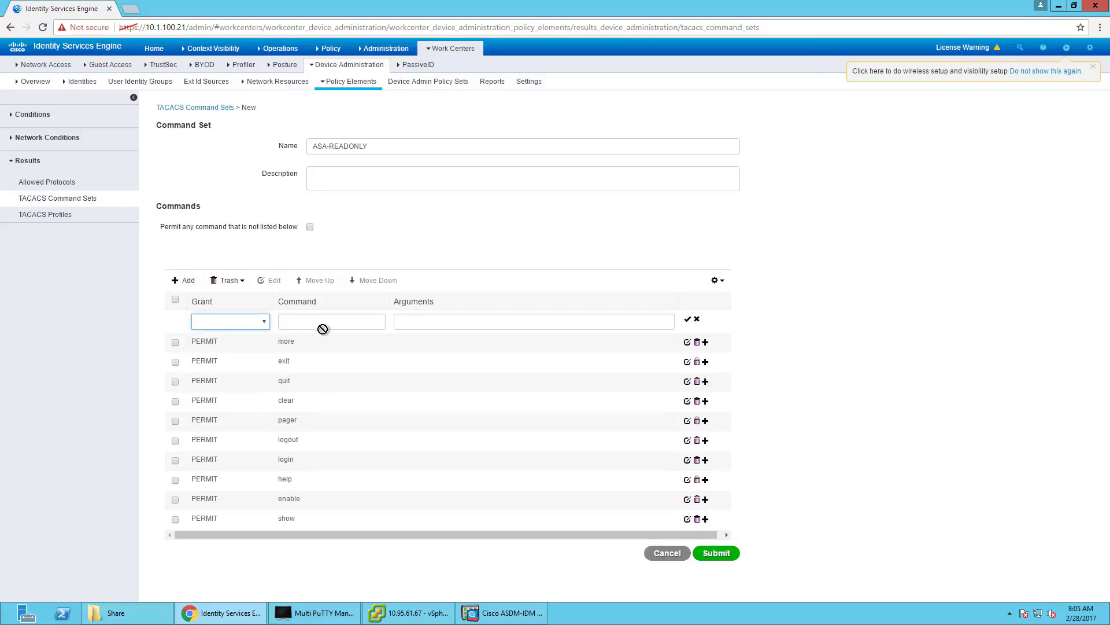
pyautogui.click(340, 322)
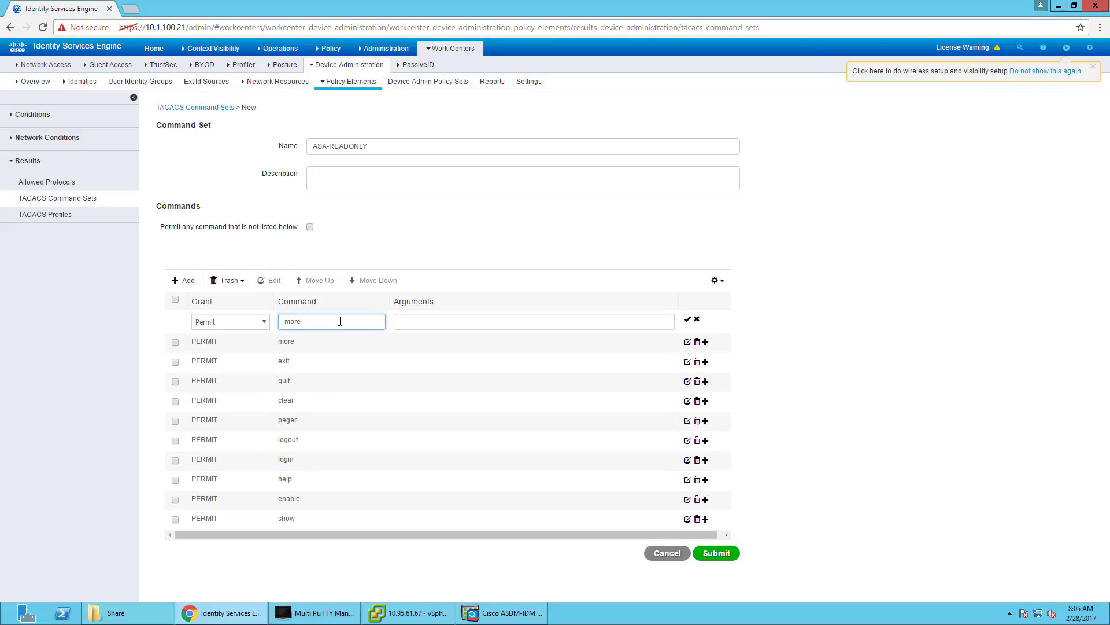
pyautogui.click(688, 319)
pyautogui.click(171, 282)
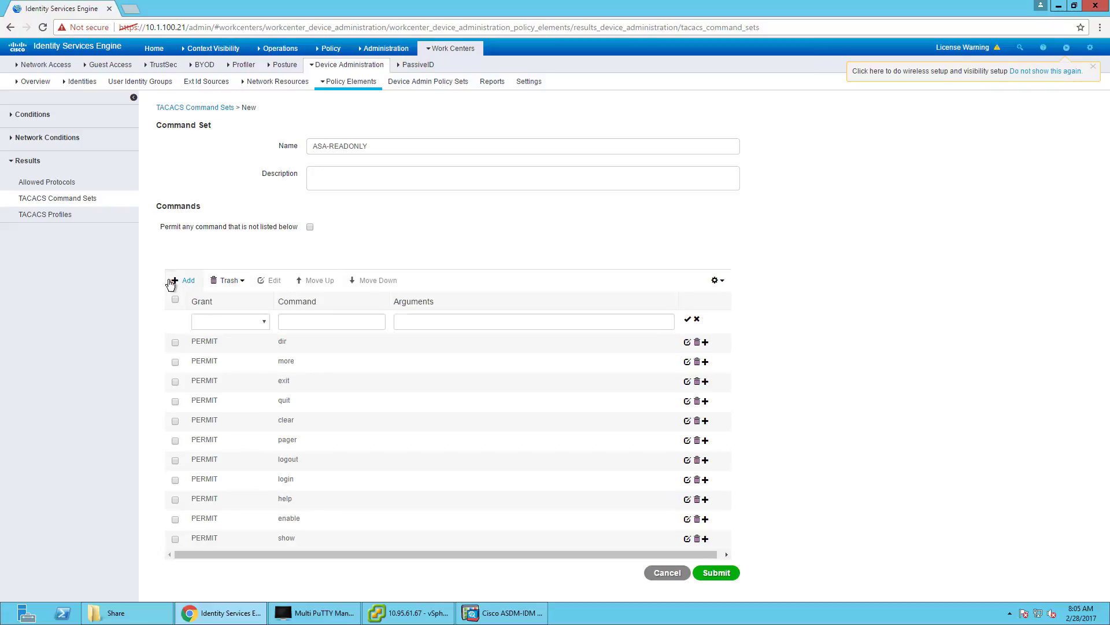
pyautogui.click(258, 323)
pyautogui.click(232, 335)
pyautogui.click(317, 323)
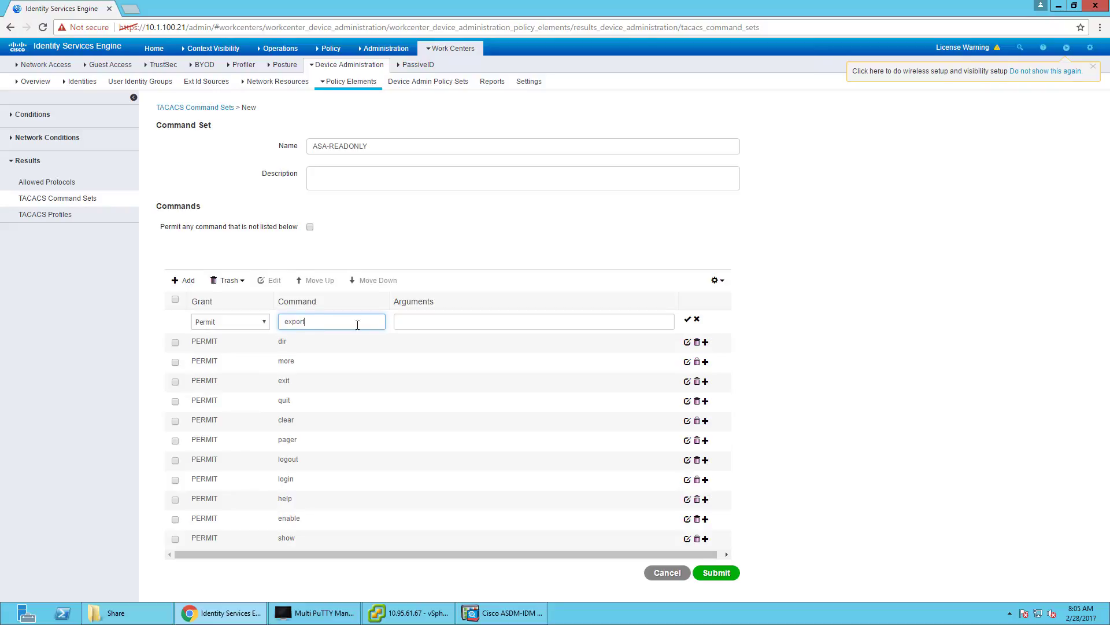
pyautogui.click(688, 319)
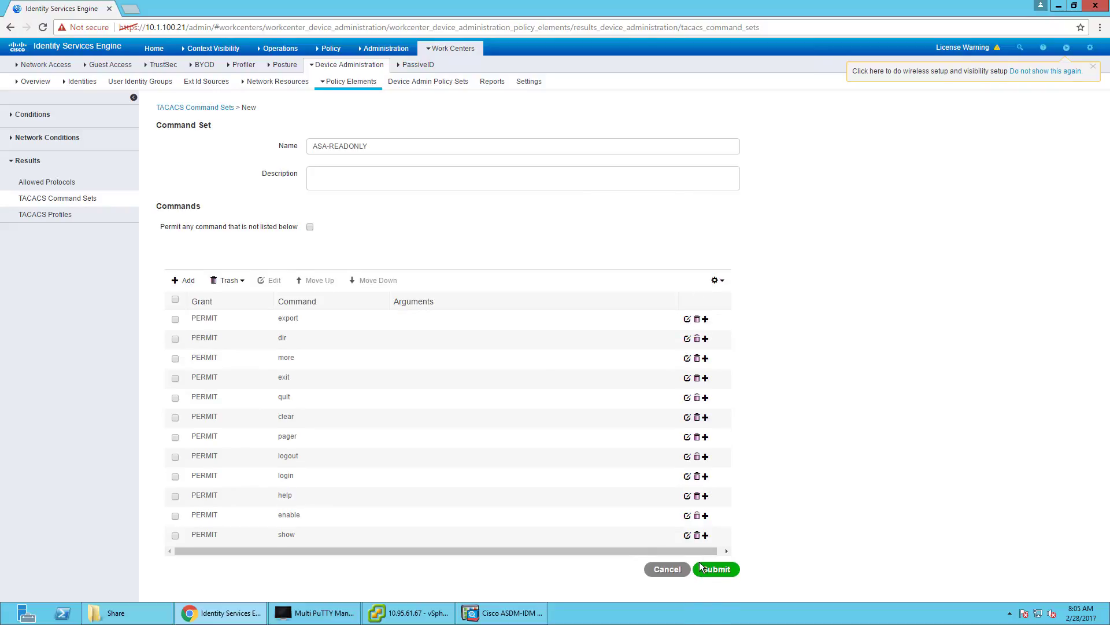
pyautogui.click(701, 569)
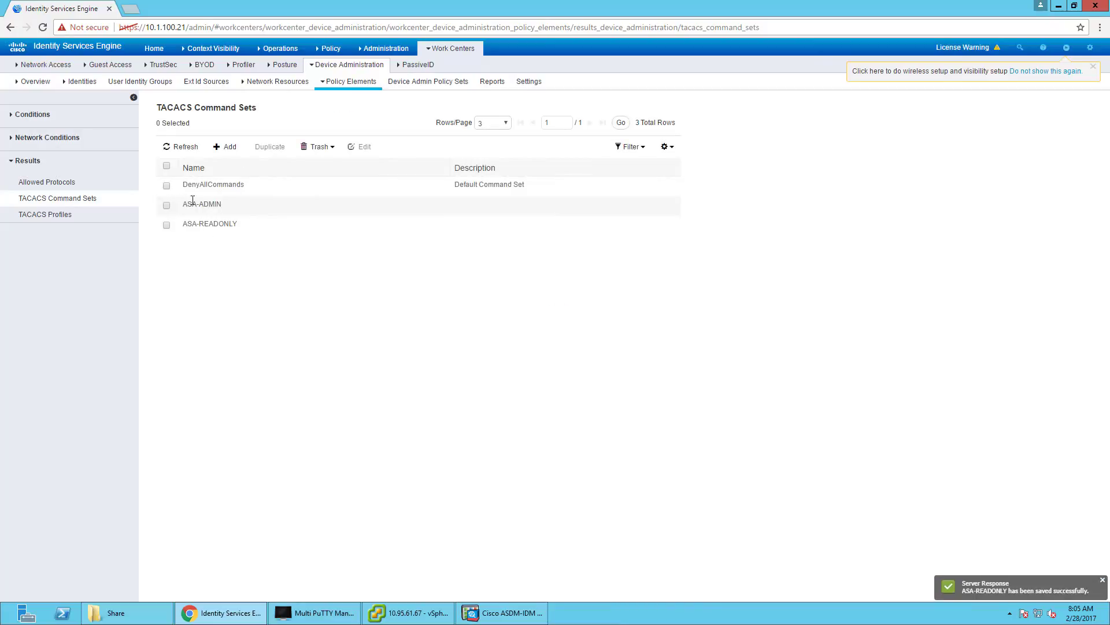
# Edit the ASA-ADMIN command set, change its name to ASA-ALL, and save.
pyautogui.click(166, 205)
pyautogui.click(354, 147)
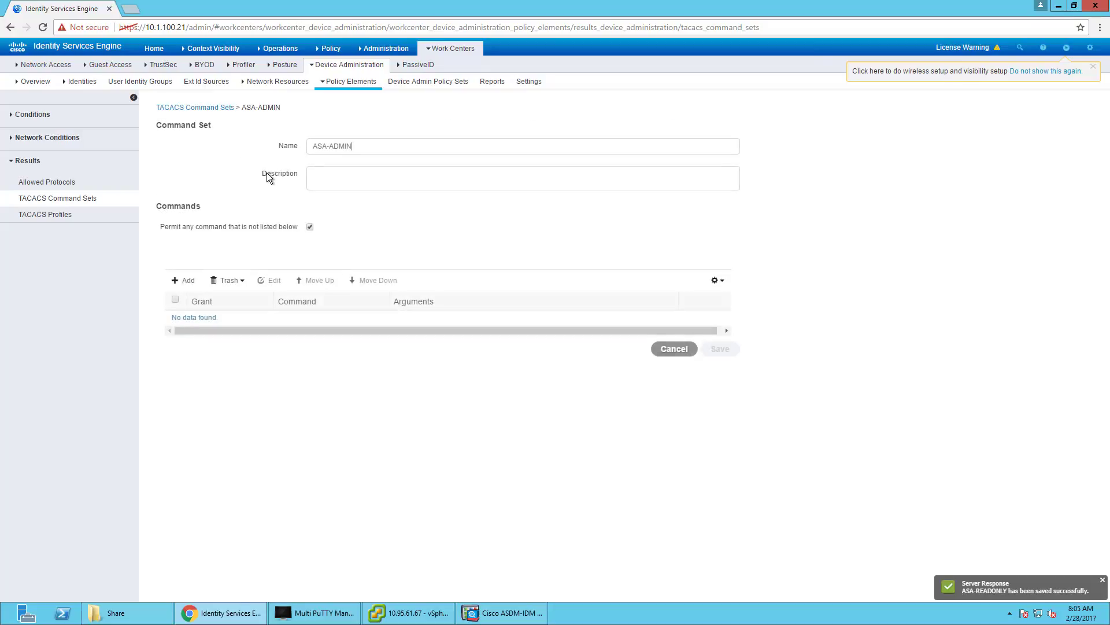
pyautogui.moveTo(329, 146); pyautogui.dragTo(389, 149)
pyautogui.write('ALL')
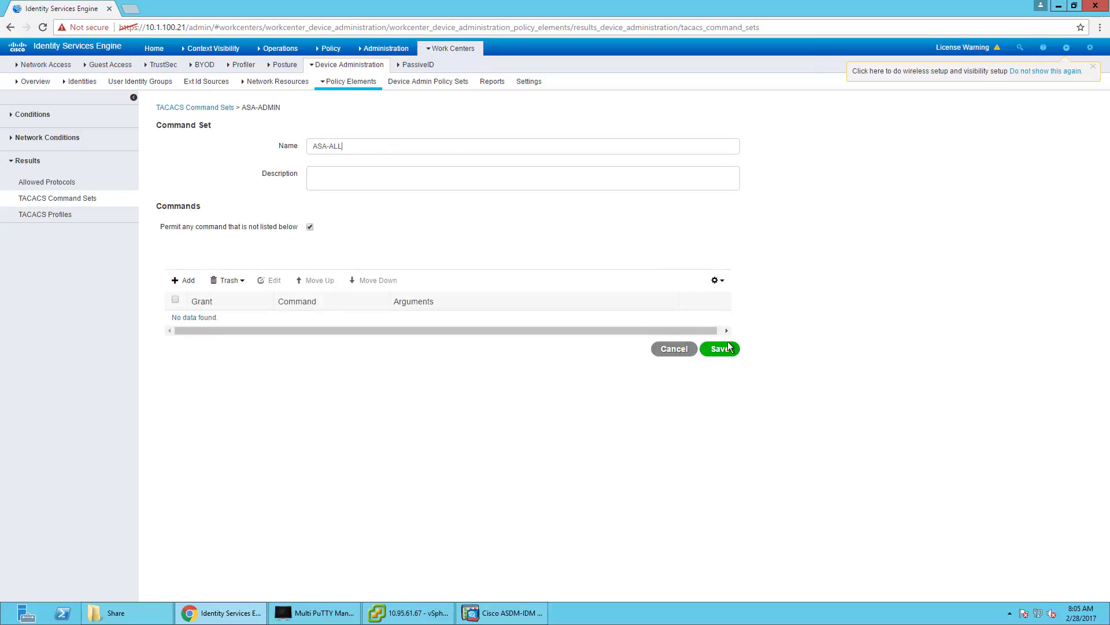
pyautogui.click(720, 349)
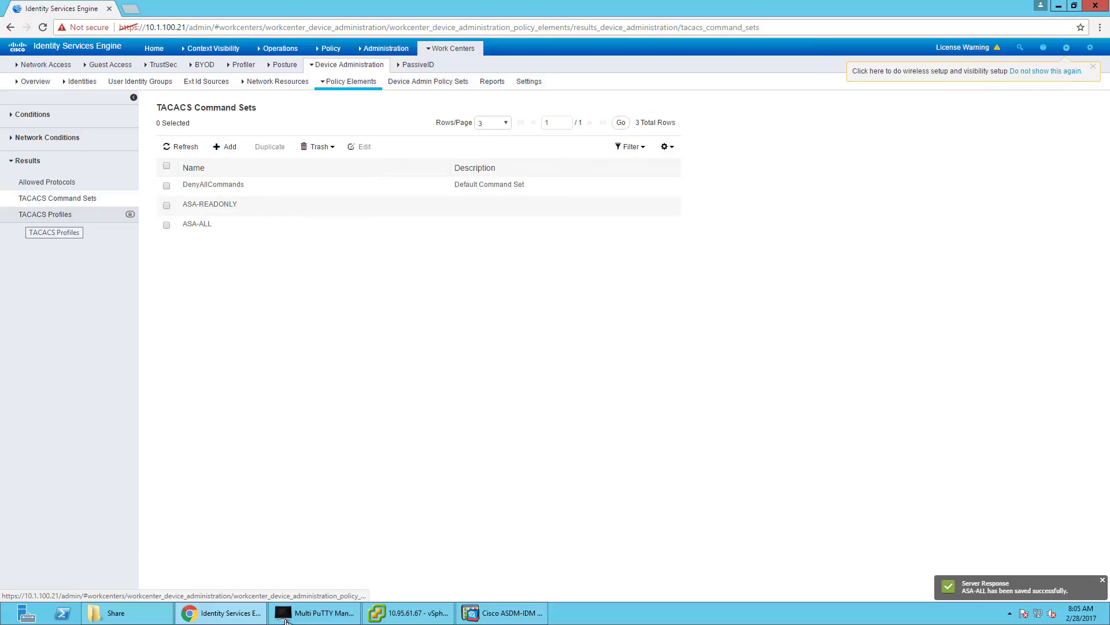
# Switch through the PuTTY, ASDM launcher and vSphere windows, then return to the ISE browser.
pyautogui.click(287, 618)
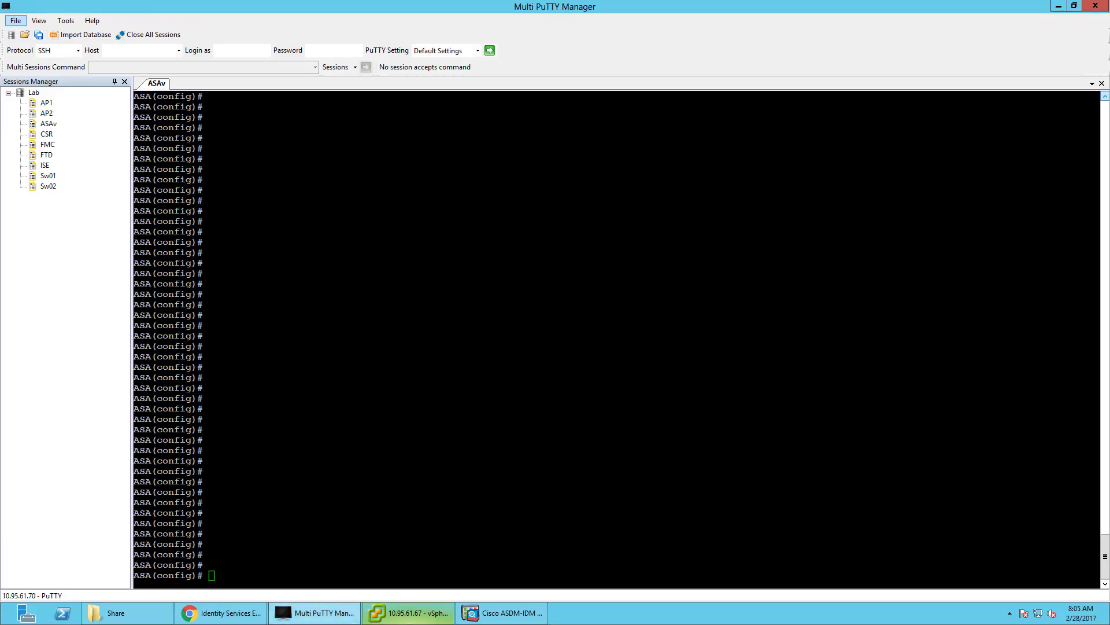
pyautogui.click(502, 613)
pyautogui.click(411, 613)
pyautogui.click(220, 613)
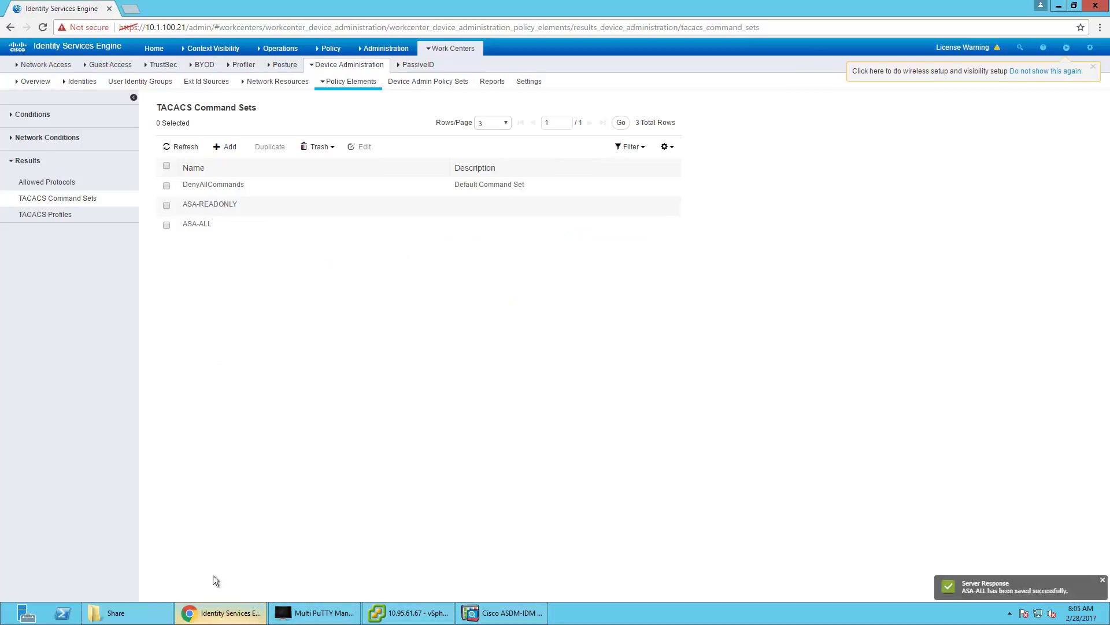
# Add a new, empty device admin policy set and open its details for editing.
pyautogui.click(451, 87)
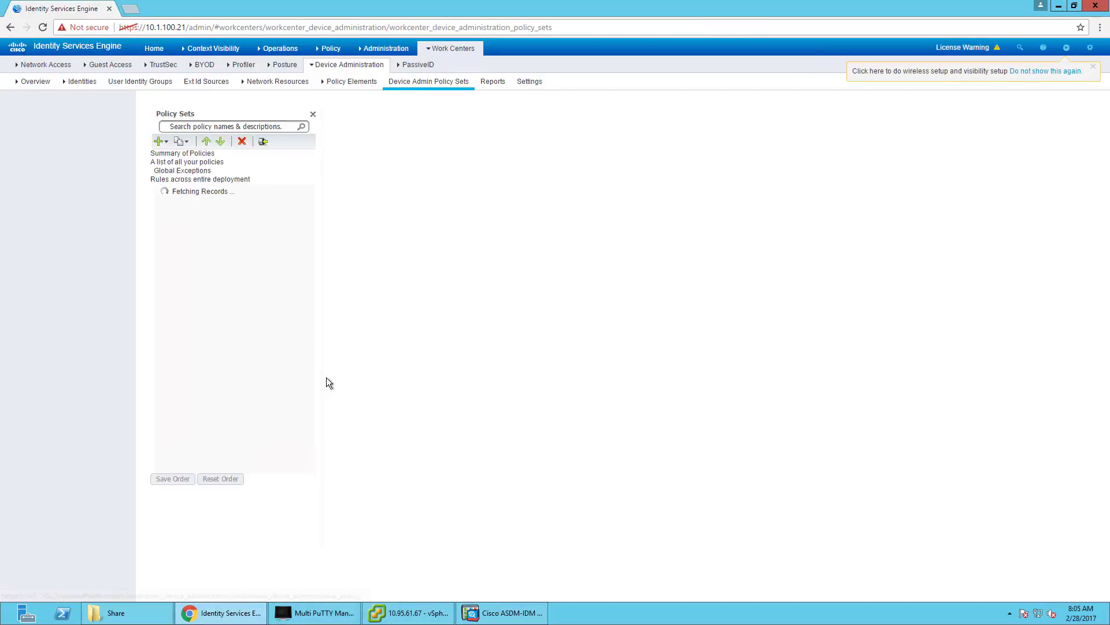
pyautogui.click(23, 141)
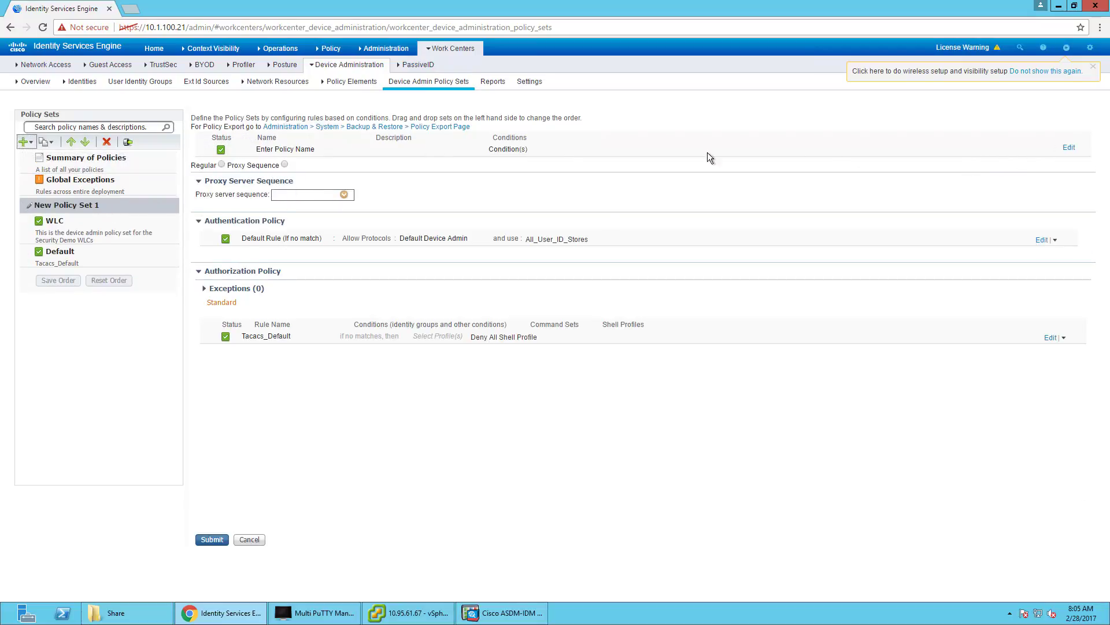
pyautogui.click(1069, 149)
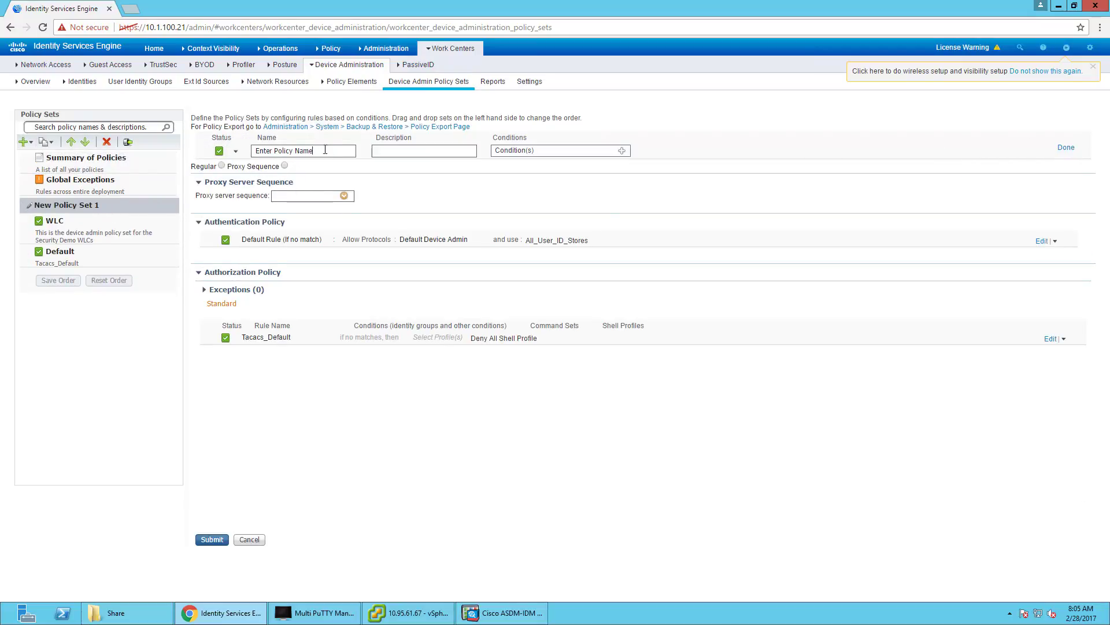
# Name the policy set ASDM, described as 'This is the device admin policy set for the Security Demo ASA ASDM Interface'.
pyautogui.moveTo(325, 150); pyautogui.dragTo(240, 145)
pyautogui.write('ASDM')
pyautogui.press('Tab')
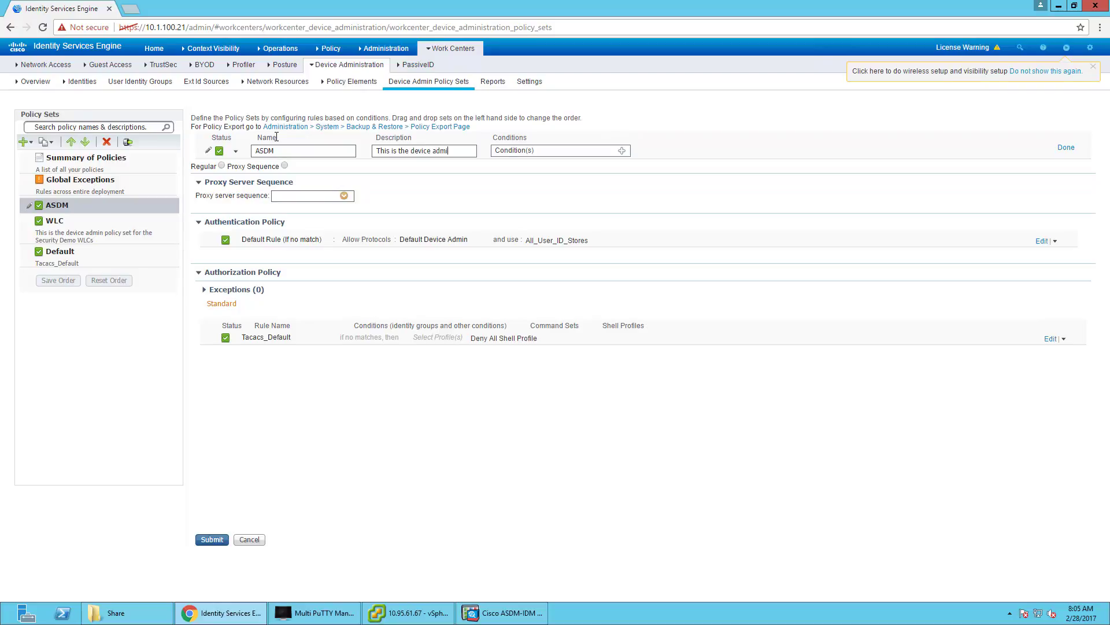
pyautogui.write('This is the device admin policy set for the Security Demo ASA ASDM Intefaces')
pyautogui.press('BackSpace')
pyautogui.press('BackSpace')
pyautogui.press('BackSpace')
pyautogui.press('BackSpace')
pyautogui.press('BackSpace')
pyautogui.press('BackSpace')
pyautogui.write('erface')
pyautogui.click(620, 152)
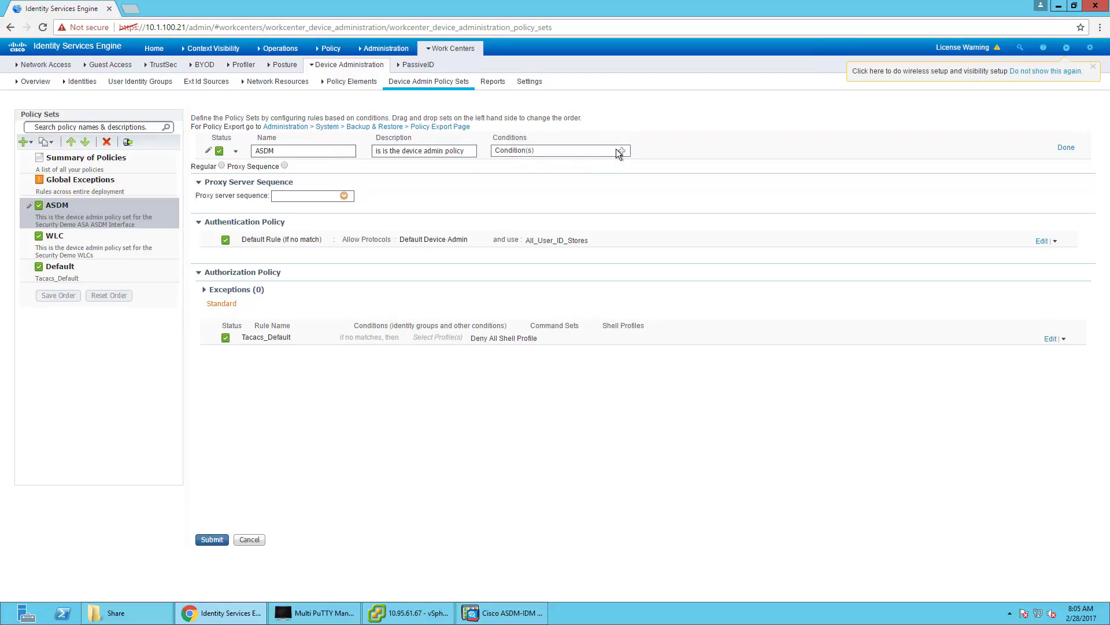
pyautogui.click(621, 153)
# Start a new condition matching DEVICE Device Type to the firewall devices.
pyautogui.click(774, 181)
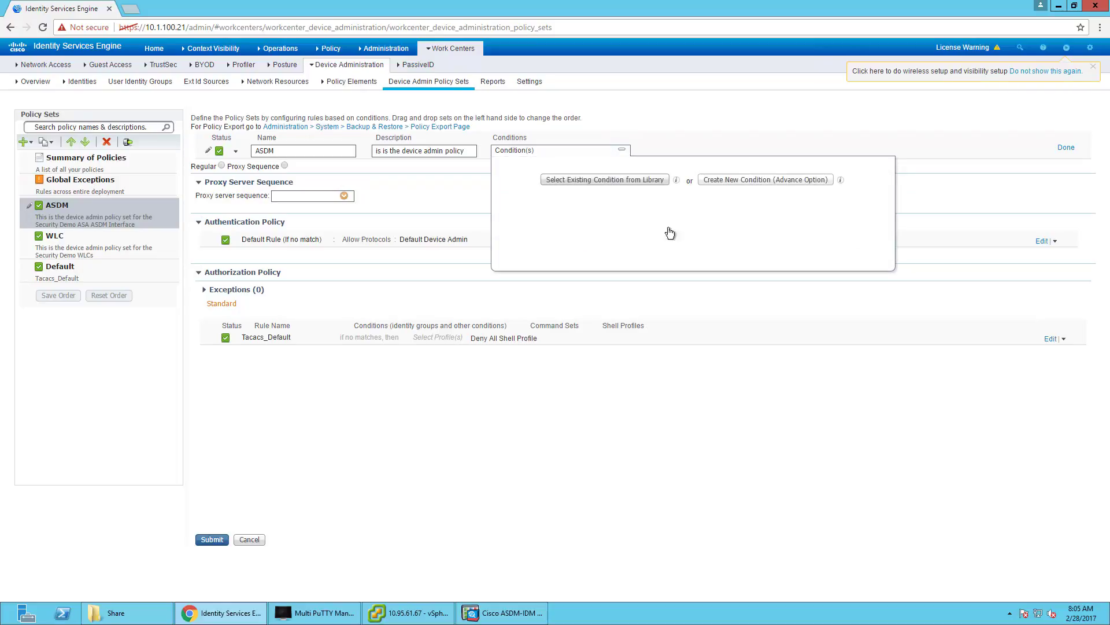
pyautogui.click(678, 200)
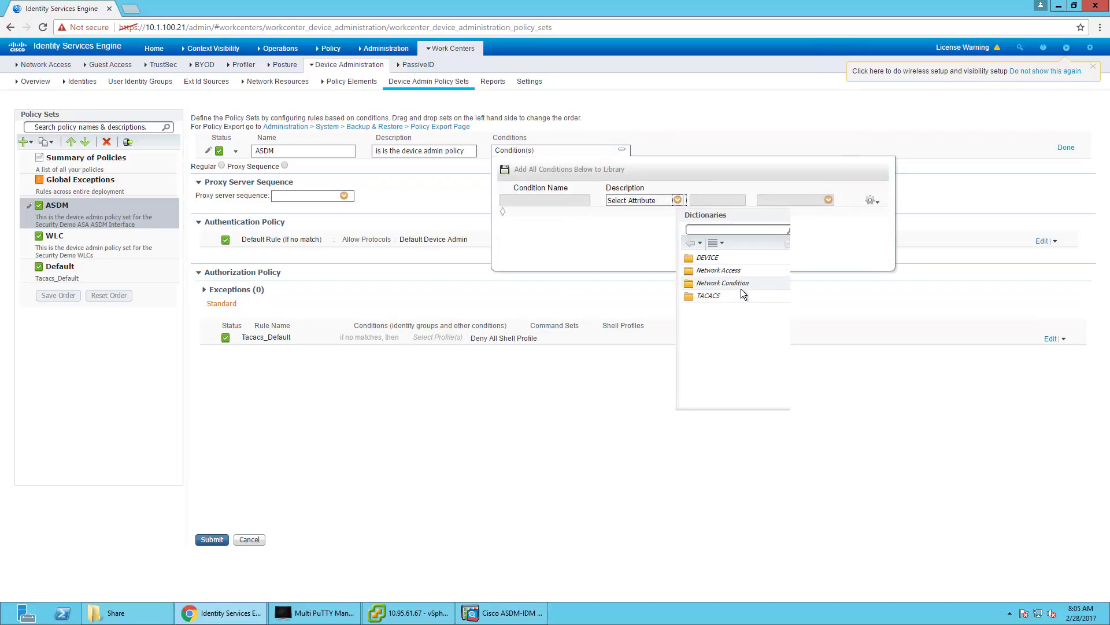
pyautogui.click(738, 260)
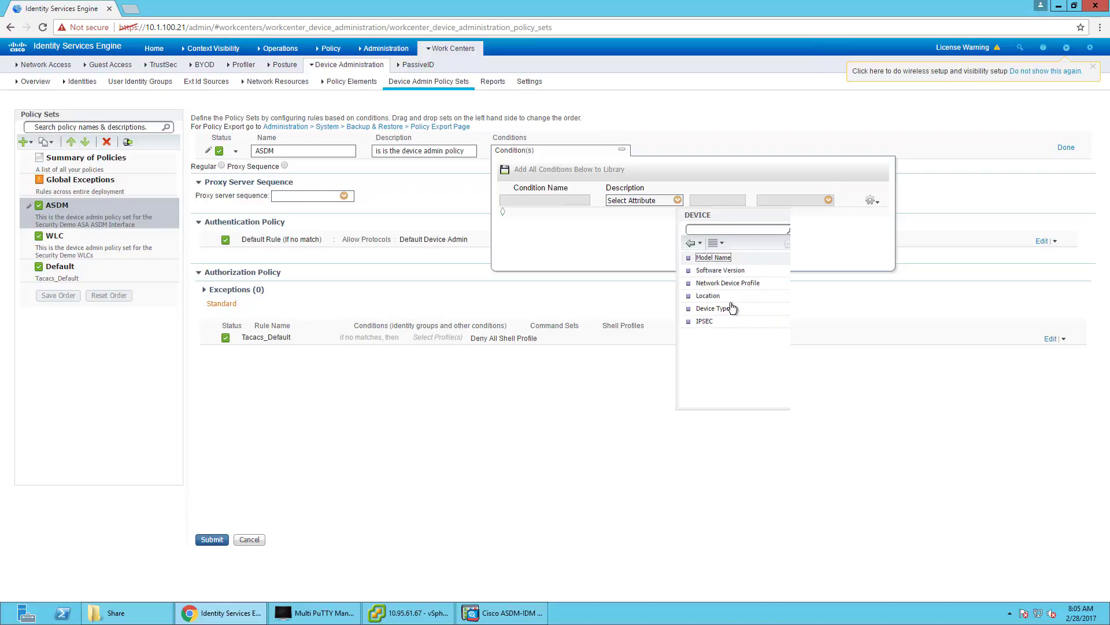
pyautogui.click(713, 309)
pyautogui.click(822, 200)
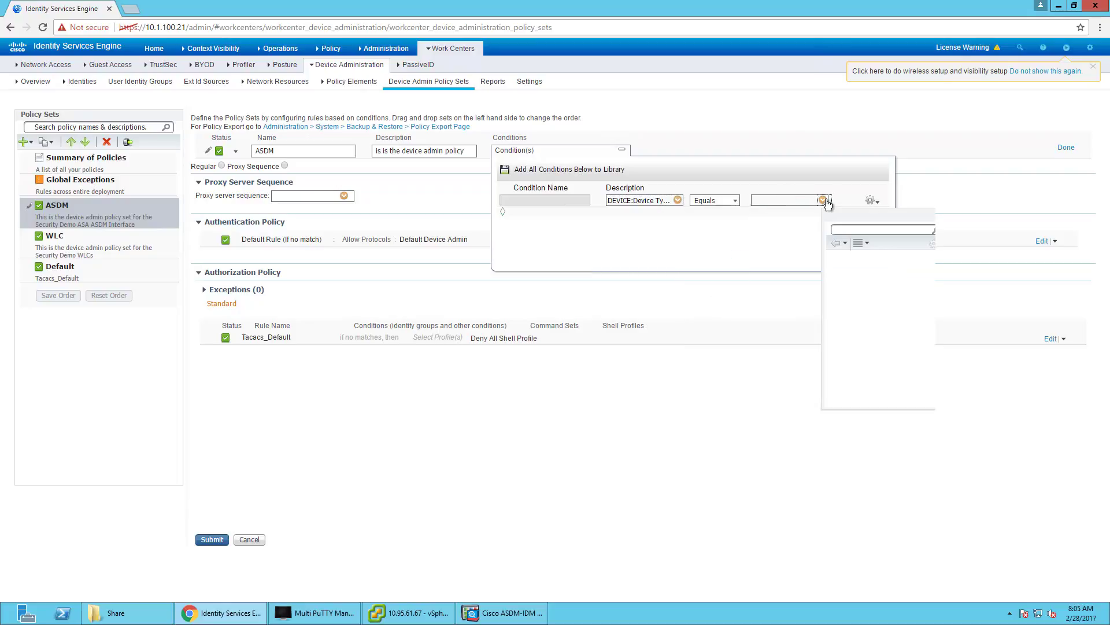
pyautogui.click(869, 284)
# Add an AND condition requiring TACACS Type equals Authorization.
pyautogui.click(871, 200)
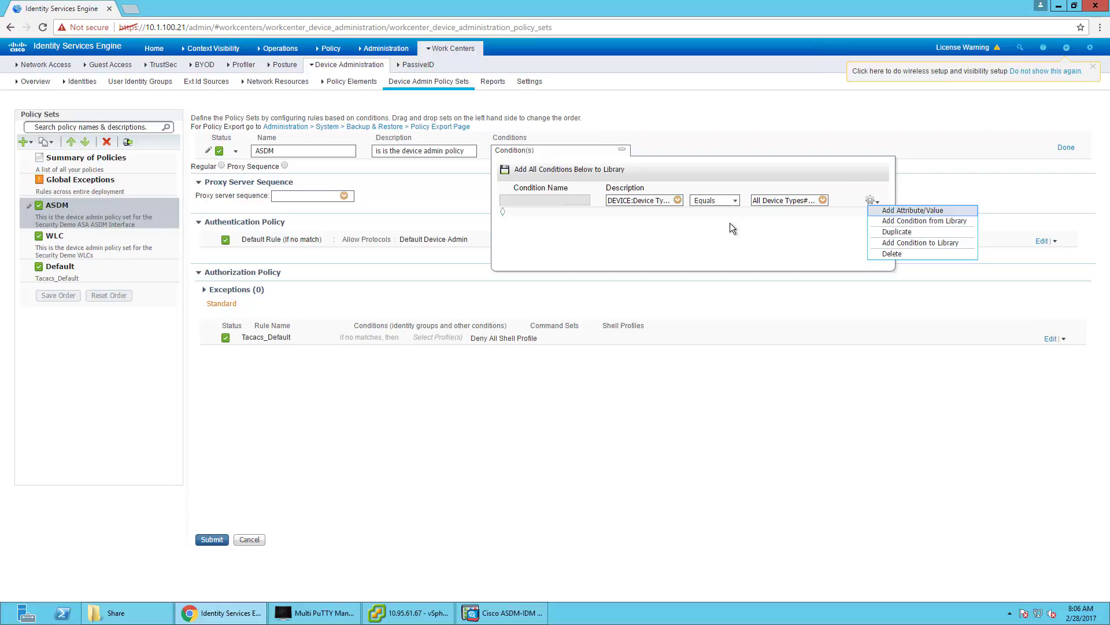
pyautogui.click(893, 212)
pyautogui.click(687, 217)
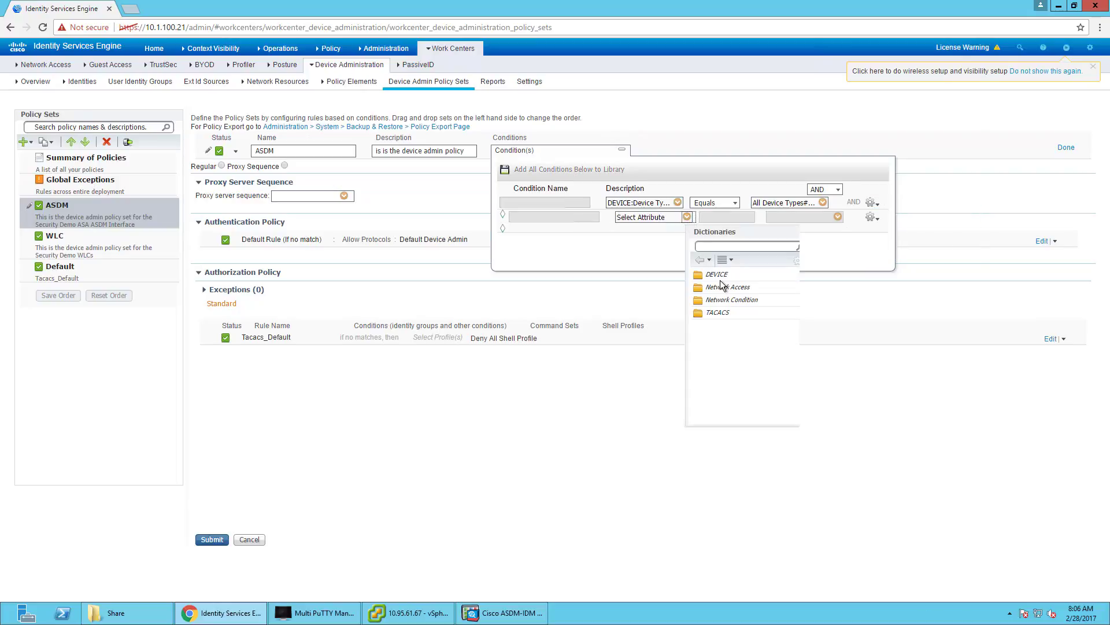
pyautogui.click(719, 313)
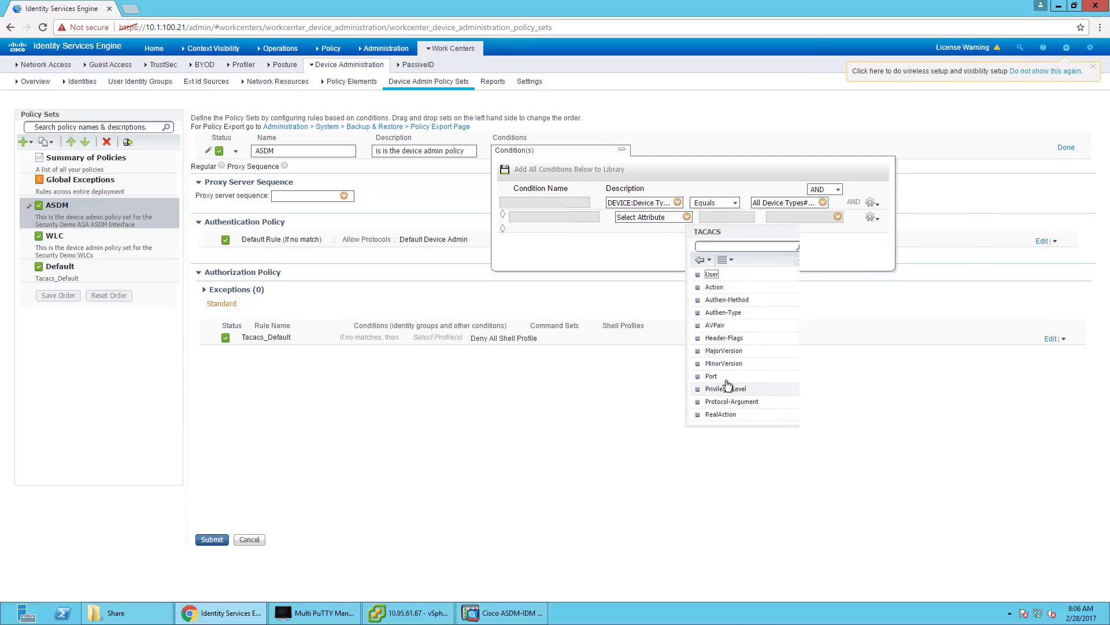
pyautogui.scroll(-3, 715, 451)
pyautogui.click(715, 417)
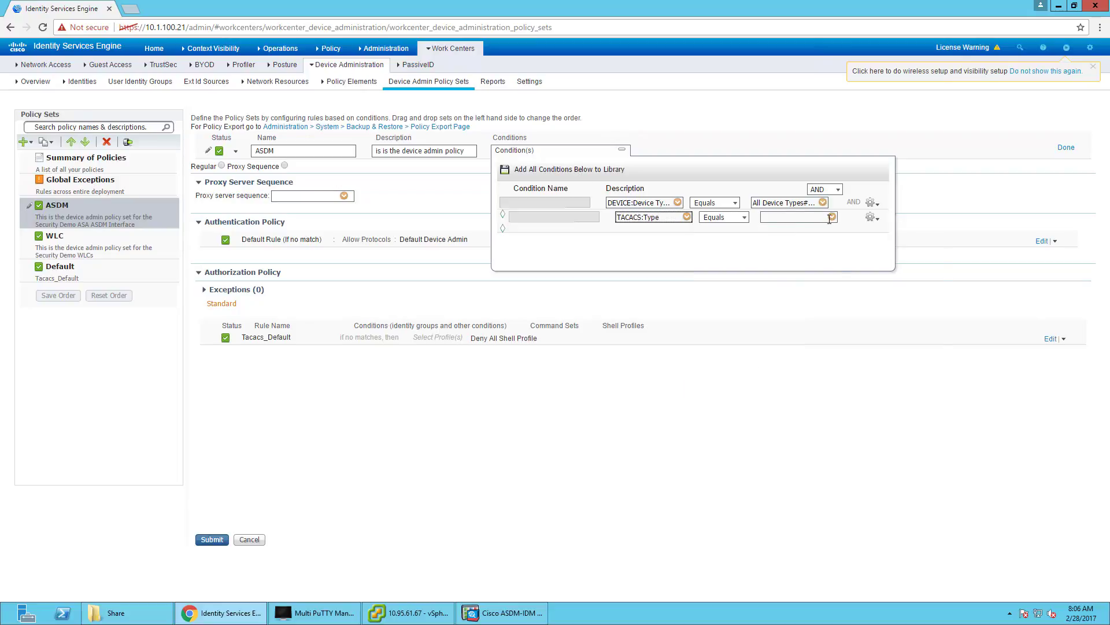
pyautogui.click(831, 218)
pyautogui.click(866, 300)
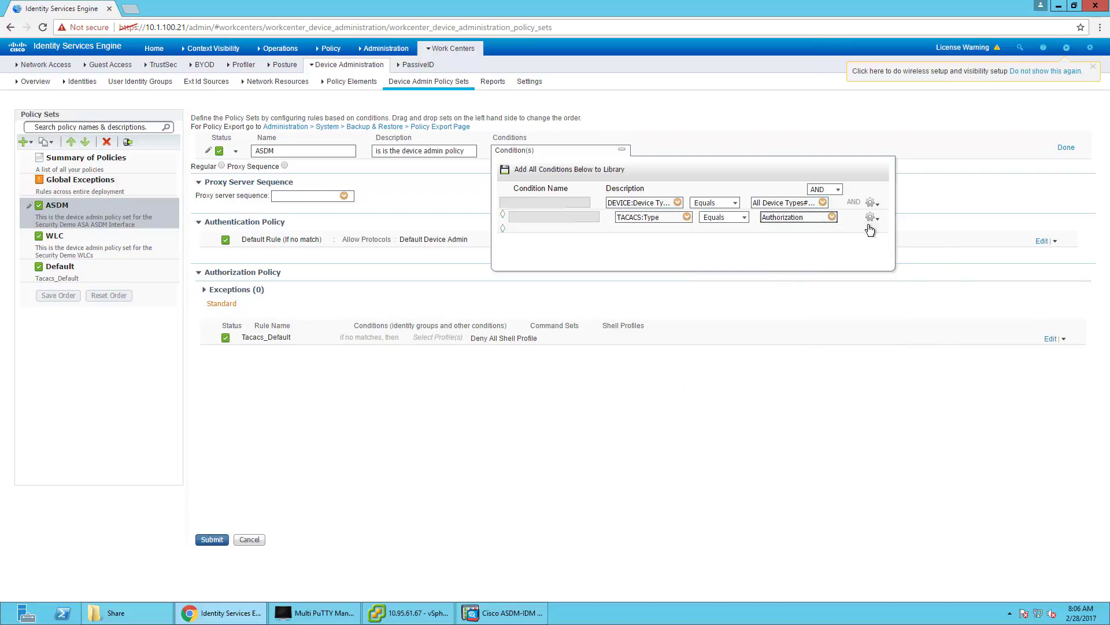
# Add an AND condition for TACACS Port 443 and finish the policy set conditions.
pyautogui.click(872, 219)
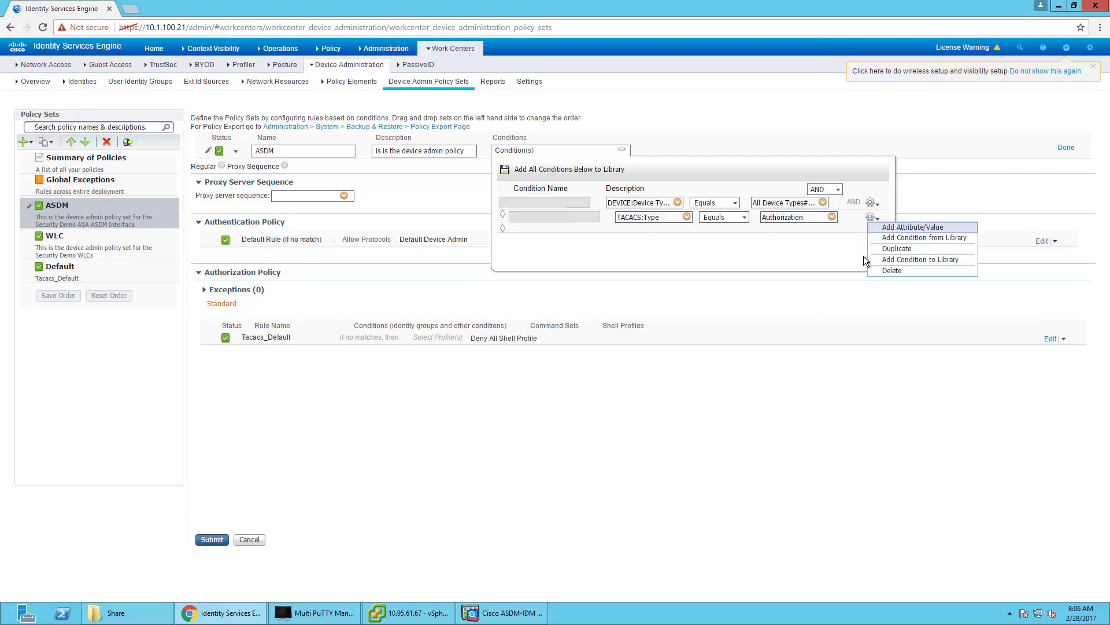
pyautogui.click(887, 227)
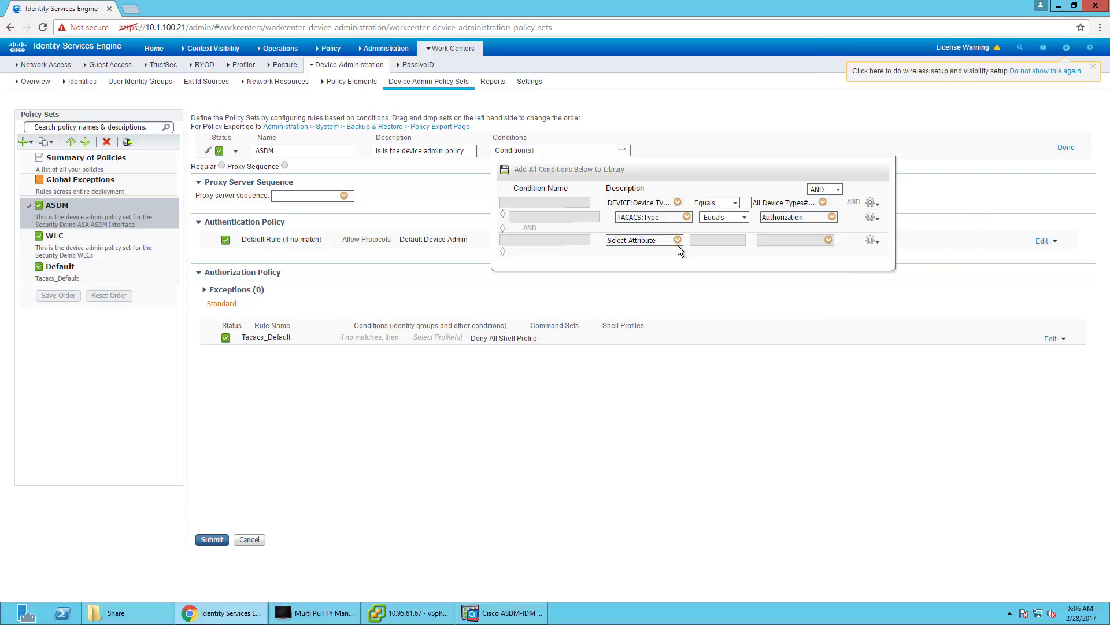
pyautogui.click(677, 241)
pyautogui.click(727, 335)
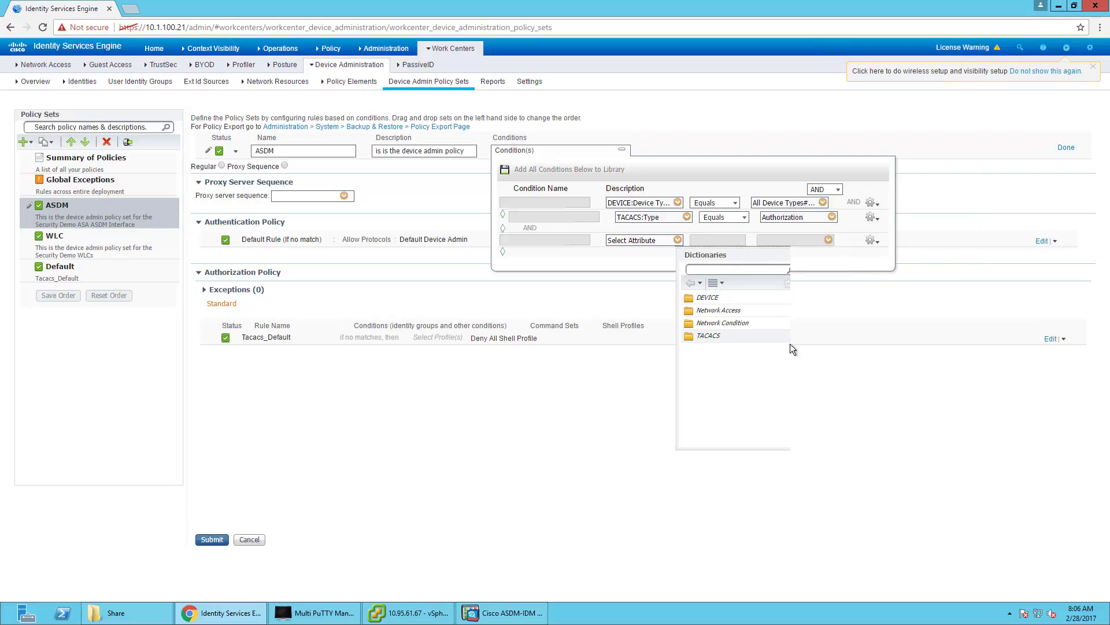
pyautogui.click(702, 399)
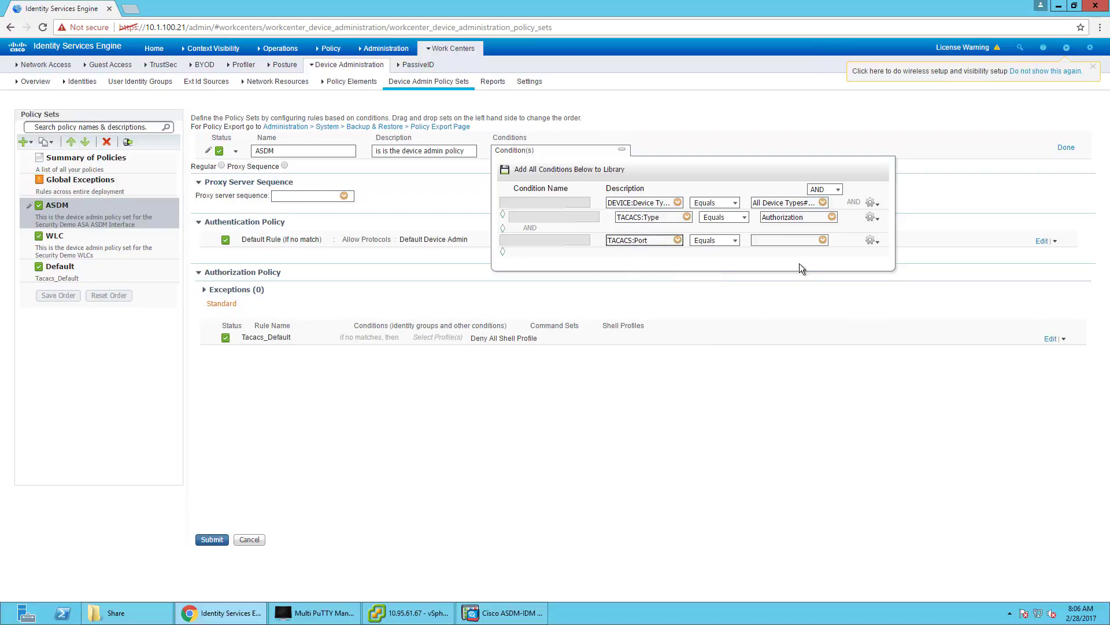
pyautogui.click(793, 240)
pyautogui.click(1066, 149)
pyautogui.click(1042, 263)
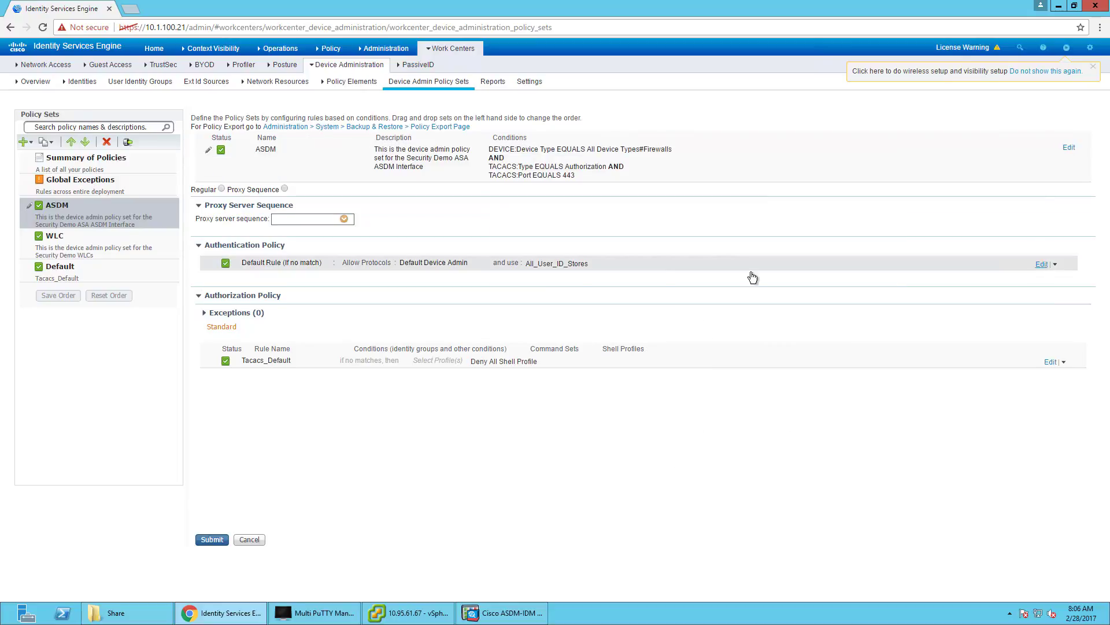
# Use securitydemo.net as the authentication identity source and insert a new rule above Tacacs_Default.
pyautogui.click(551, 264)
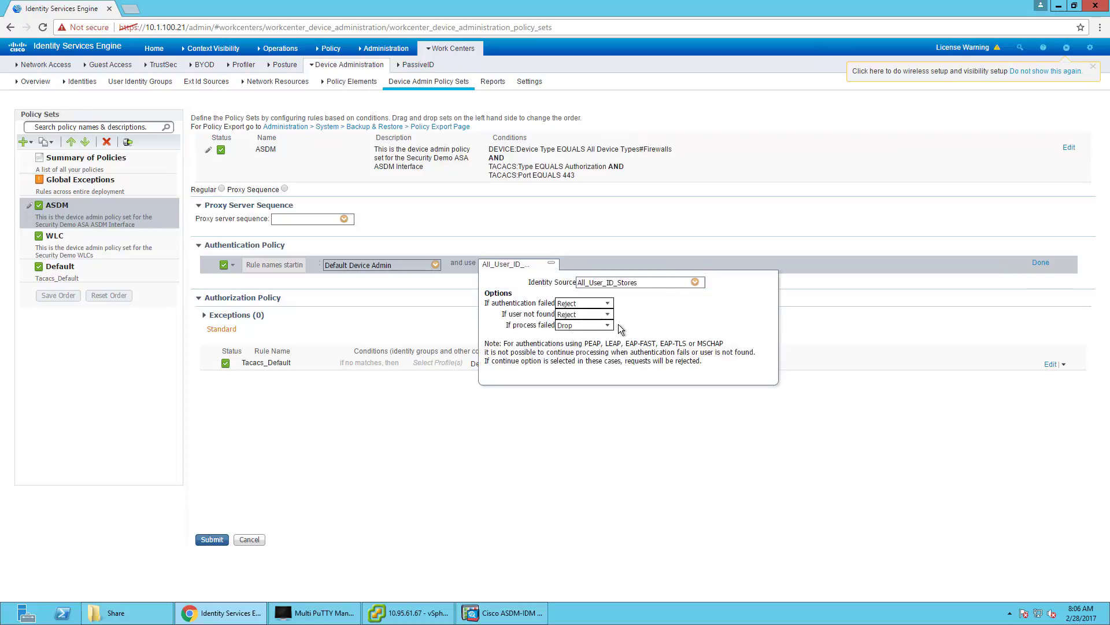
pyautogui.click(695, 283)
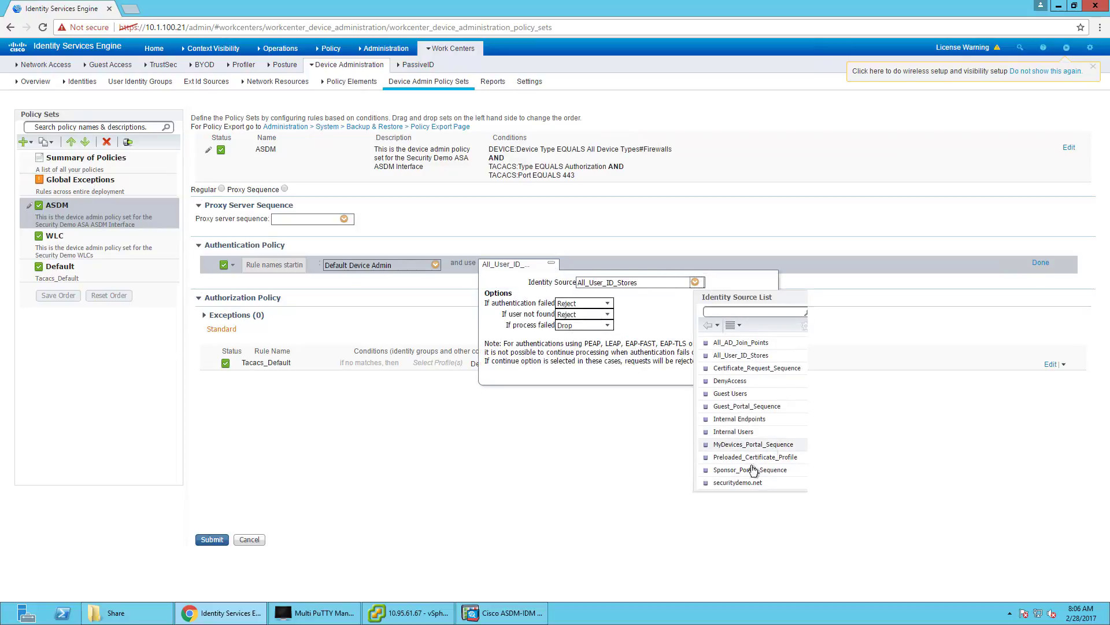
pyautogui.click(737, 483)
pyautogui.click(1042, 263)
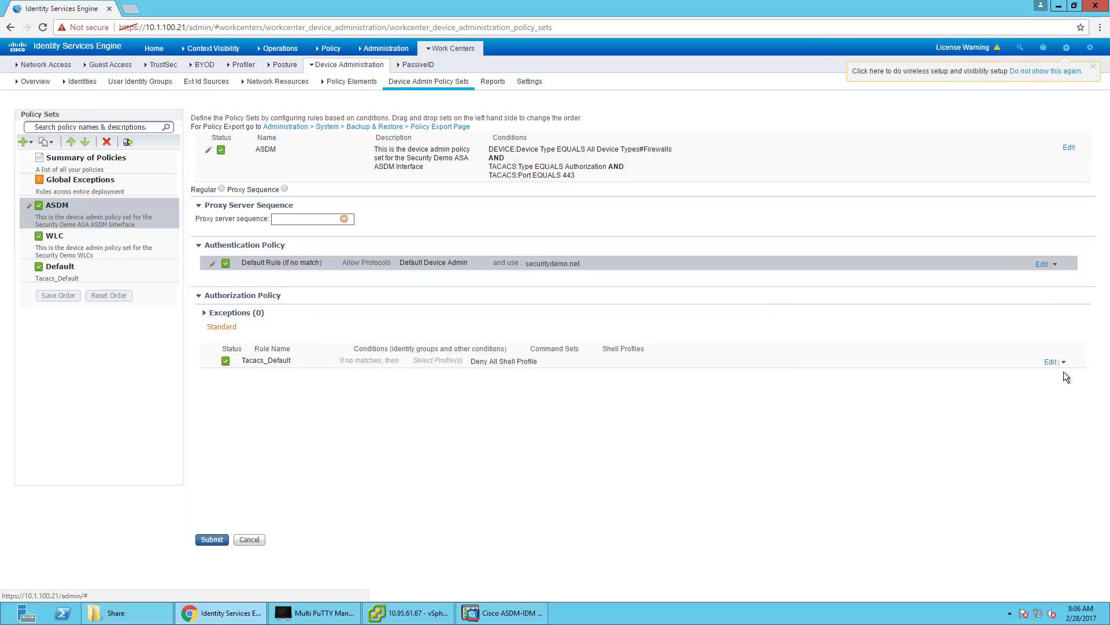
pyautogui.click(1063, 363)
pyautogui.click(1049, 368)
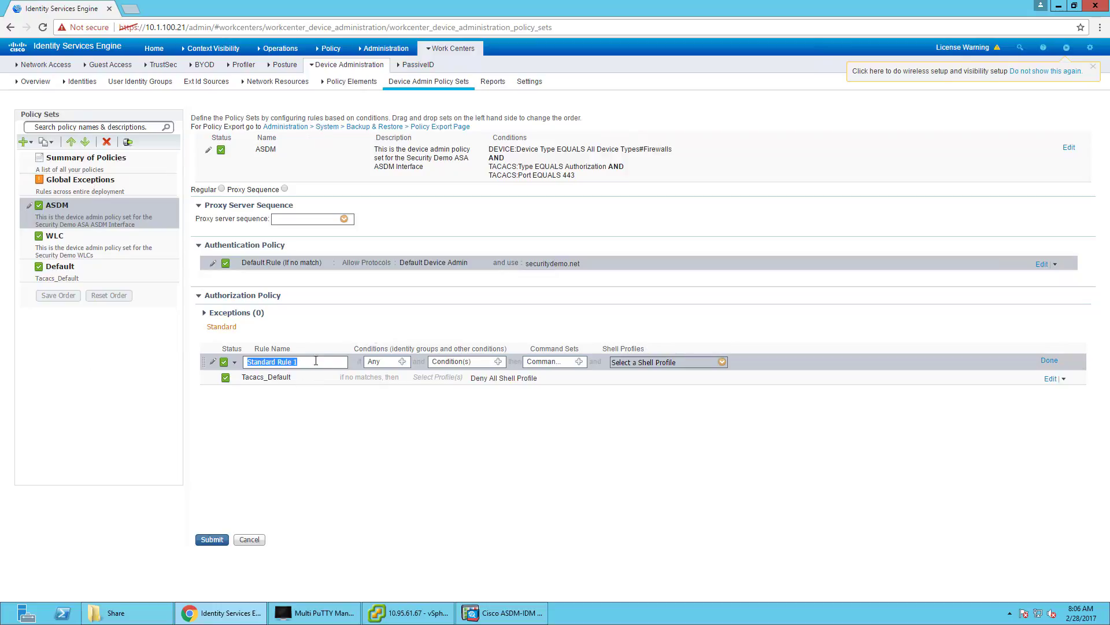
# Name the new rule Domain Admin, matching securitydemo.net ExternalGroups equals Domain Admins.
pyautogui.write('Domain Admin')
pyautogui.click(500, 364)
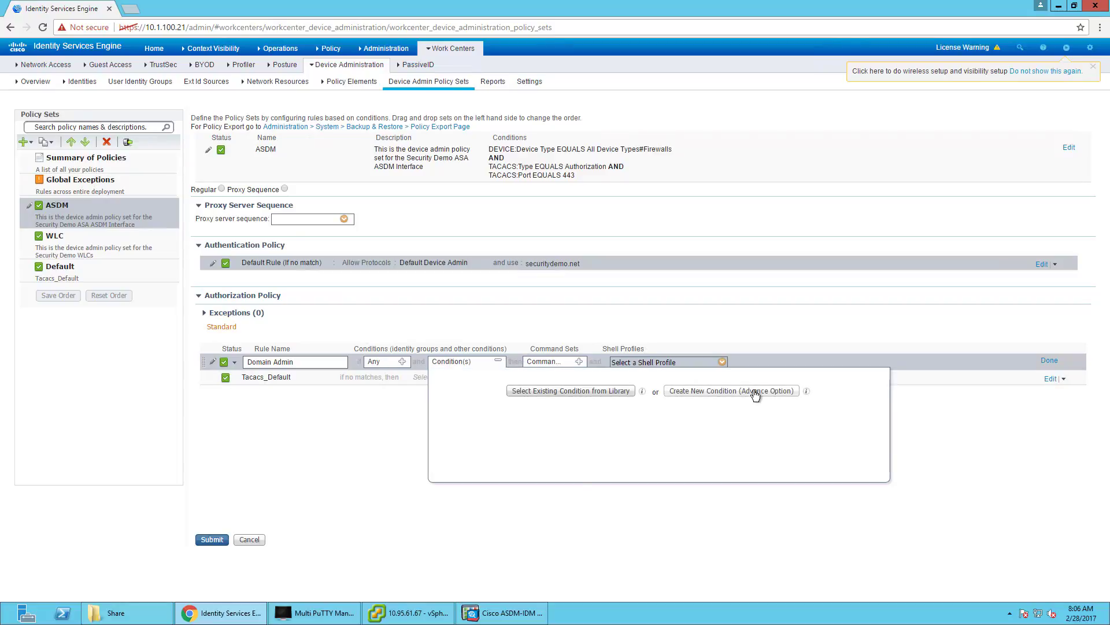
pyautogui.click(717, 391)
pyautogui.click(623, 411)
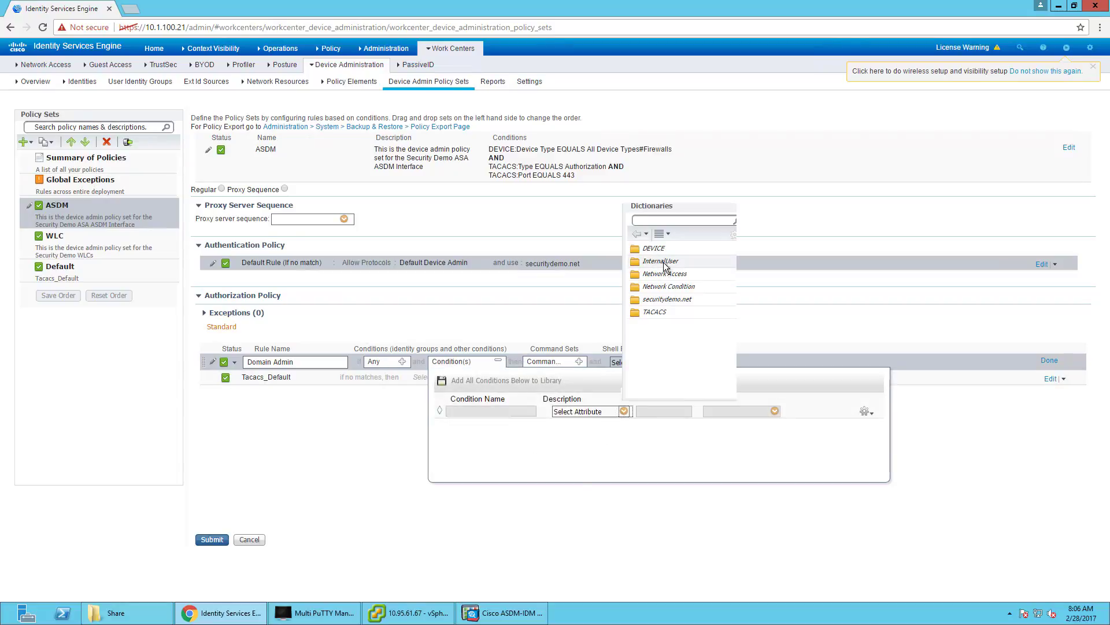
pyautogui.click(665, 299)
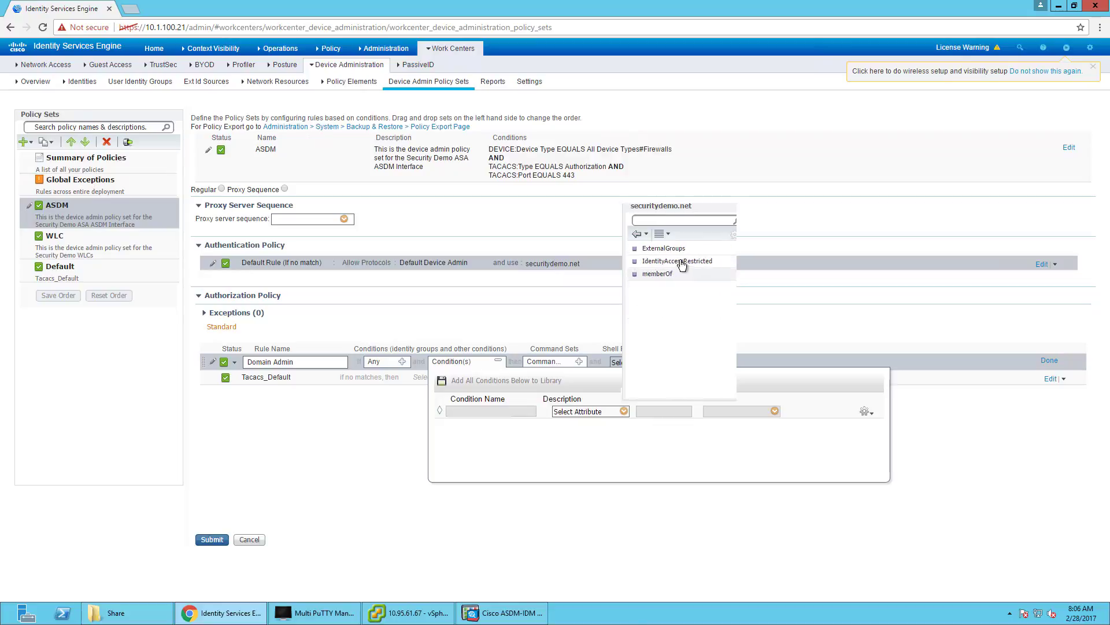
pyautogui.click(662, 249)
pyautogui.click(768, 411)
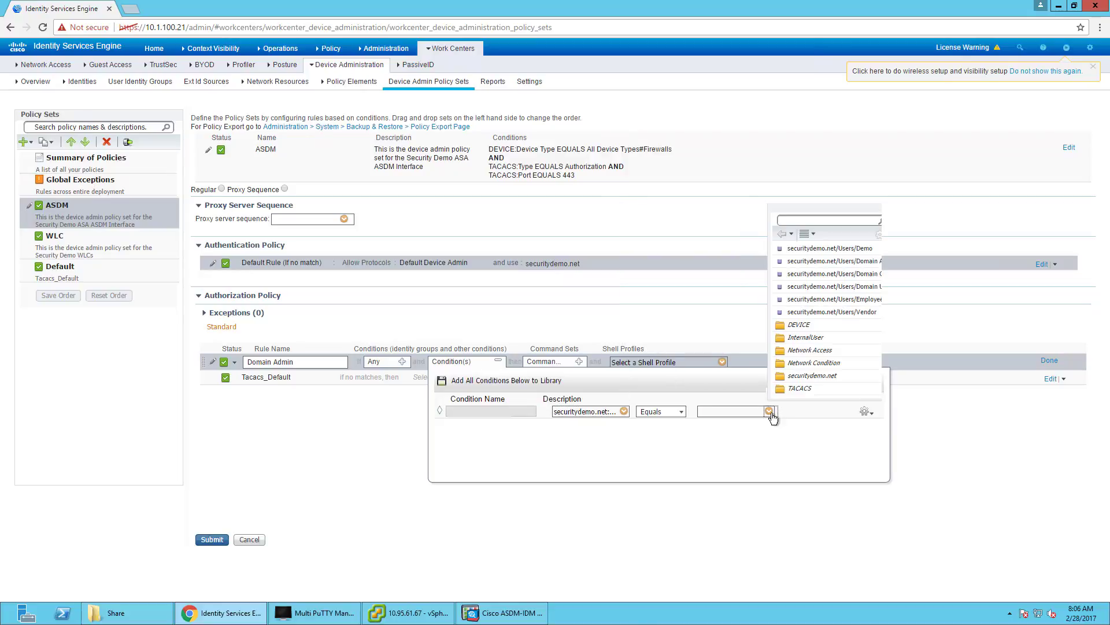
pyautogui.click(859, 261)
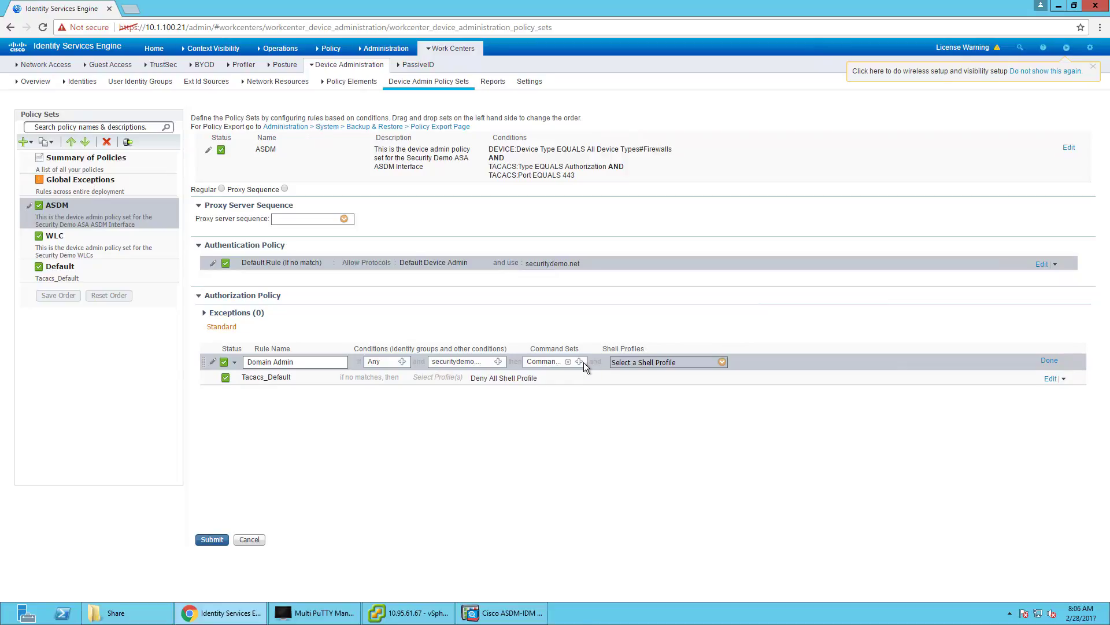
# Give the Domain Admin rule the ASA-ALL command set and ASA ADMIN shell profile.
pyautogui.click(579, 361)
pyautogui.click(633, 386)
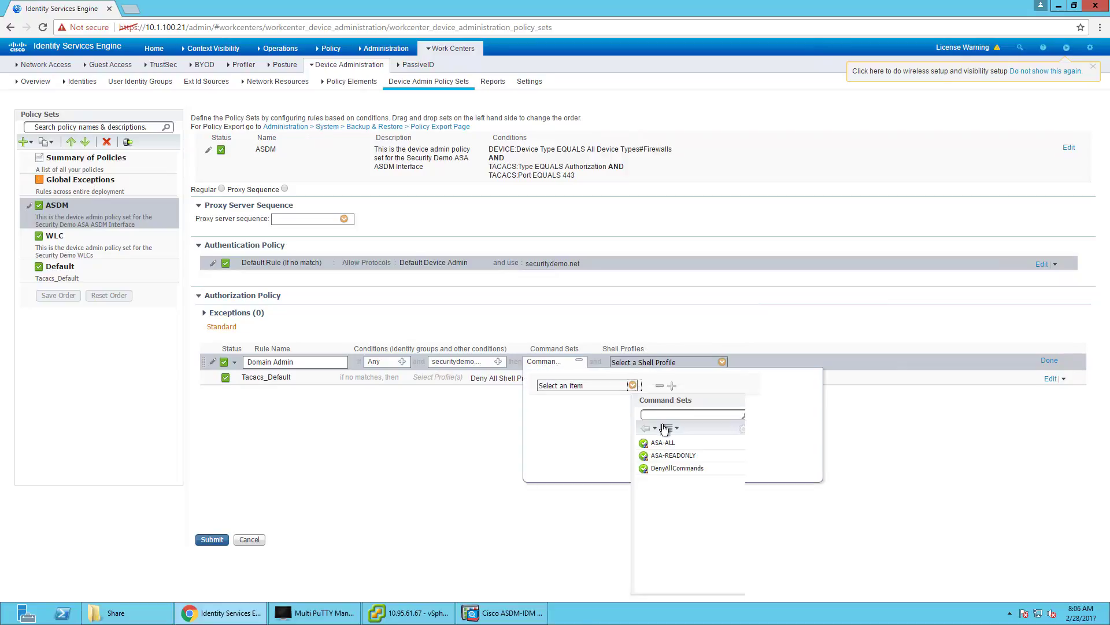
pyautogui.click(665, 441)
pyautogui.click(722, 362)
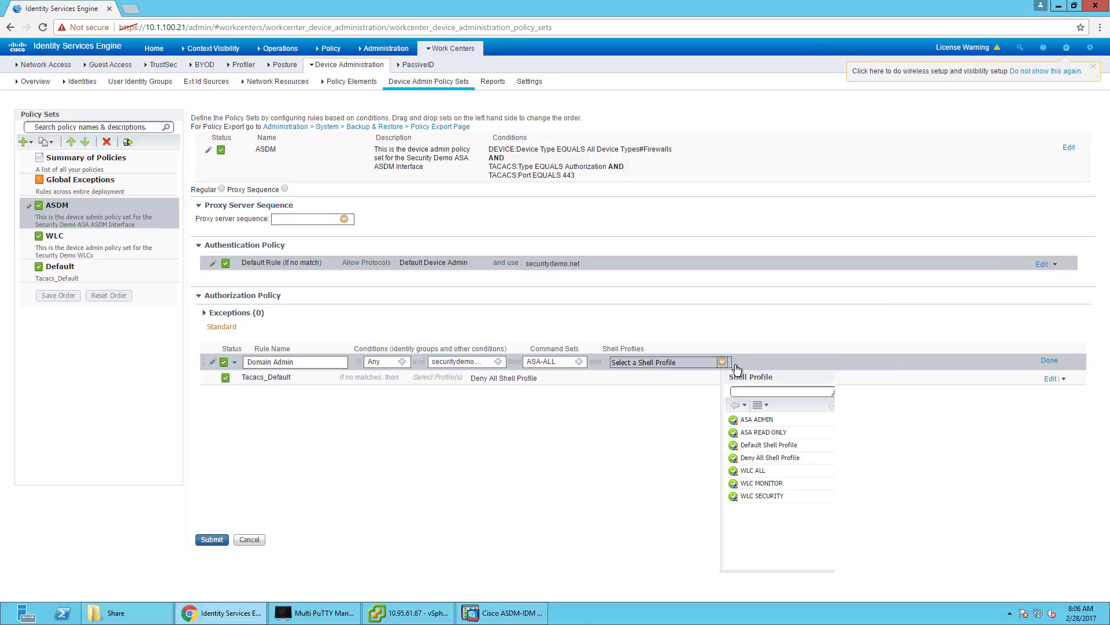
pyautogui.click(758, 420)
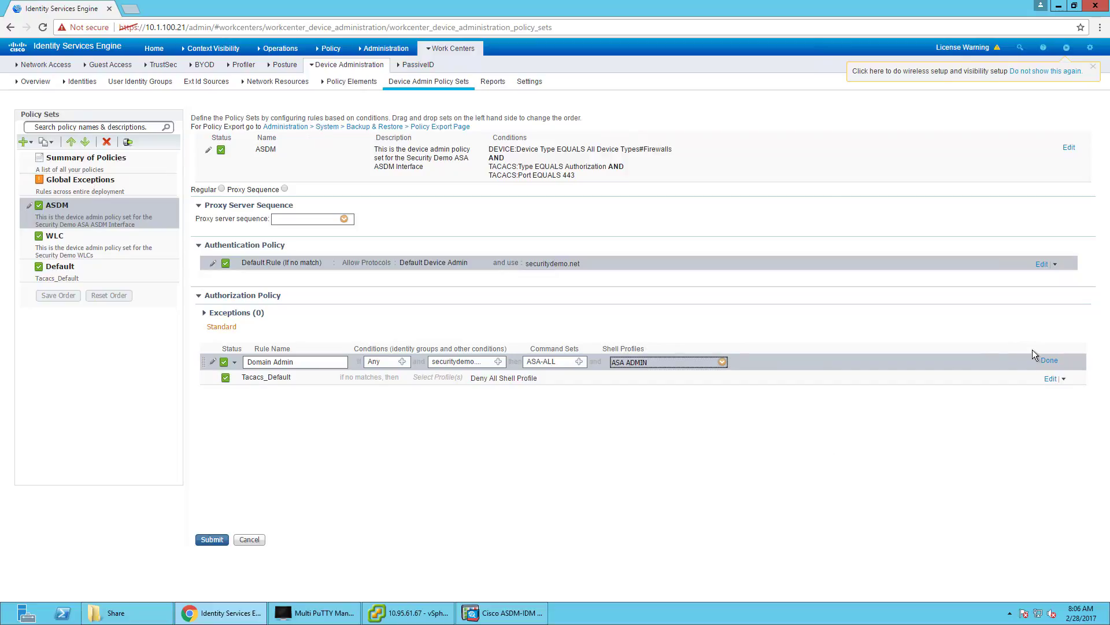
pyautogui.click(1058, 361)
pyautogui.click(1064, 362)
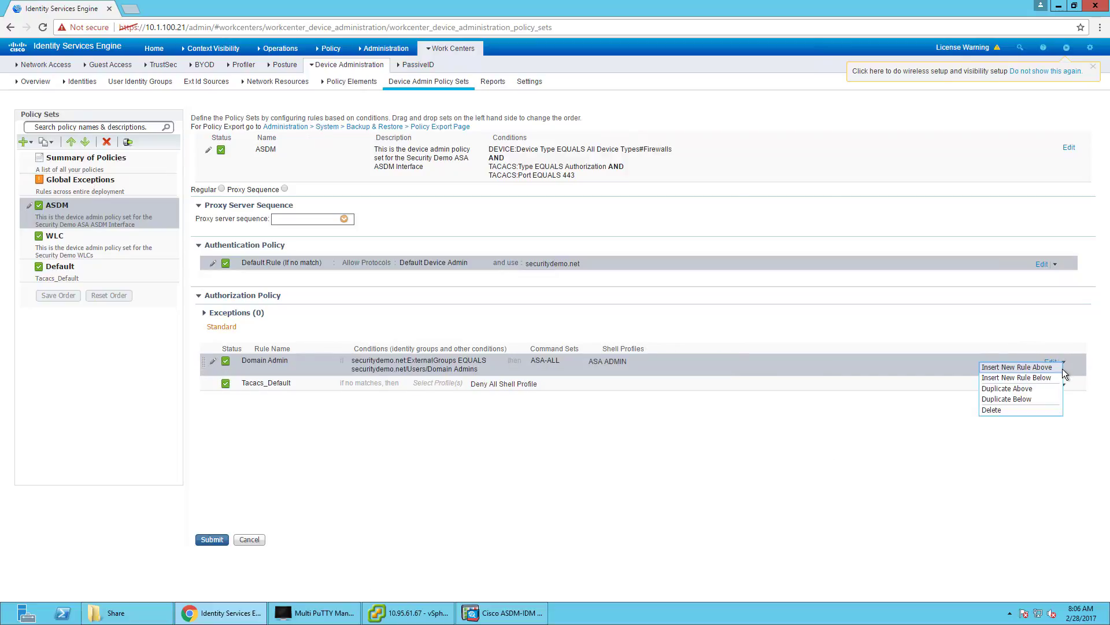
# Duplicate the Domain Admin rule below as Demo User, matching the Users/Demo group.
pyautogui.click(1034, 403)
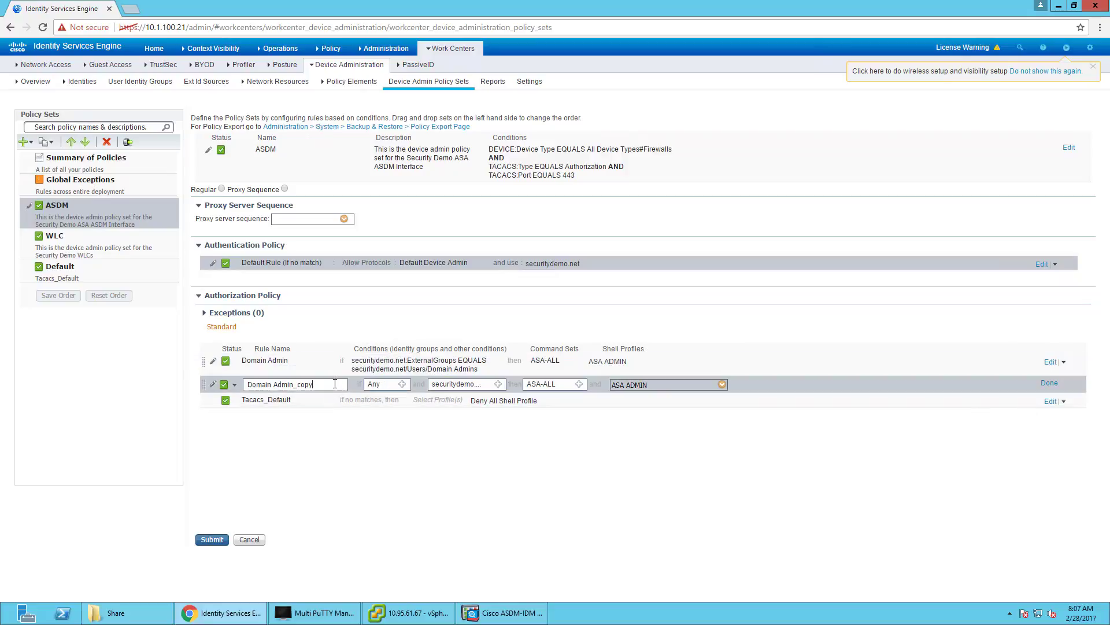
pyautogui.hotkey('ctrl', 'a')
pyautogui.write('Demo User')
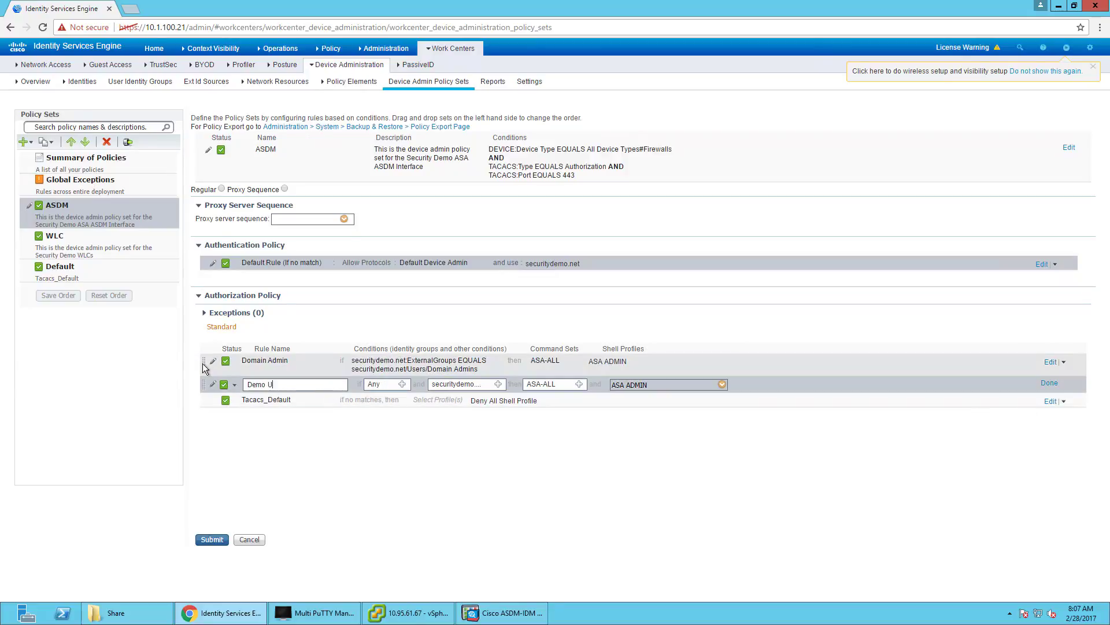
pyautogui.click(498, 385)
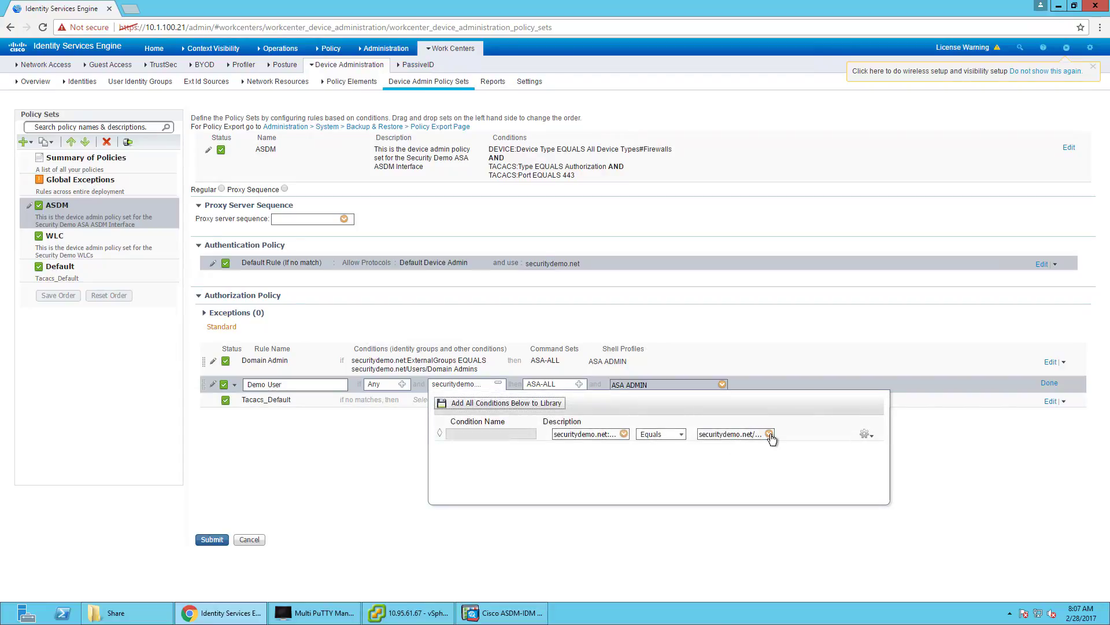
pyautogui.click(770, 434)
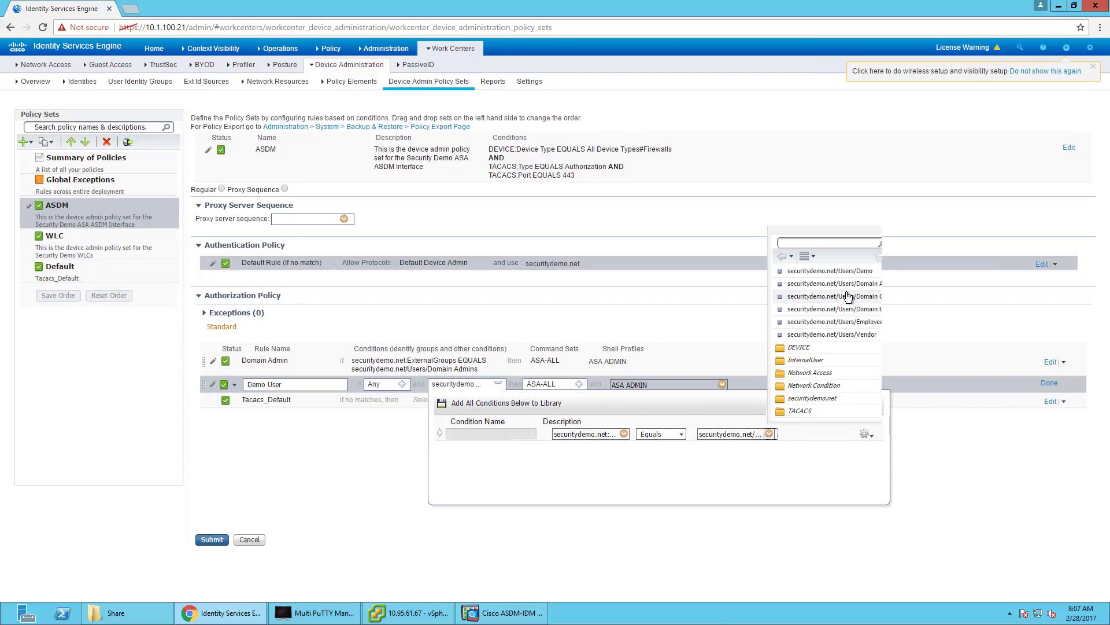
pyautogui.click(848, 271)
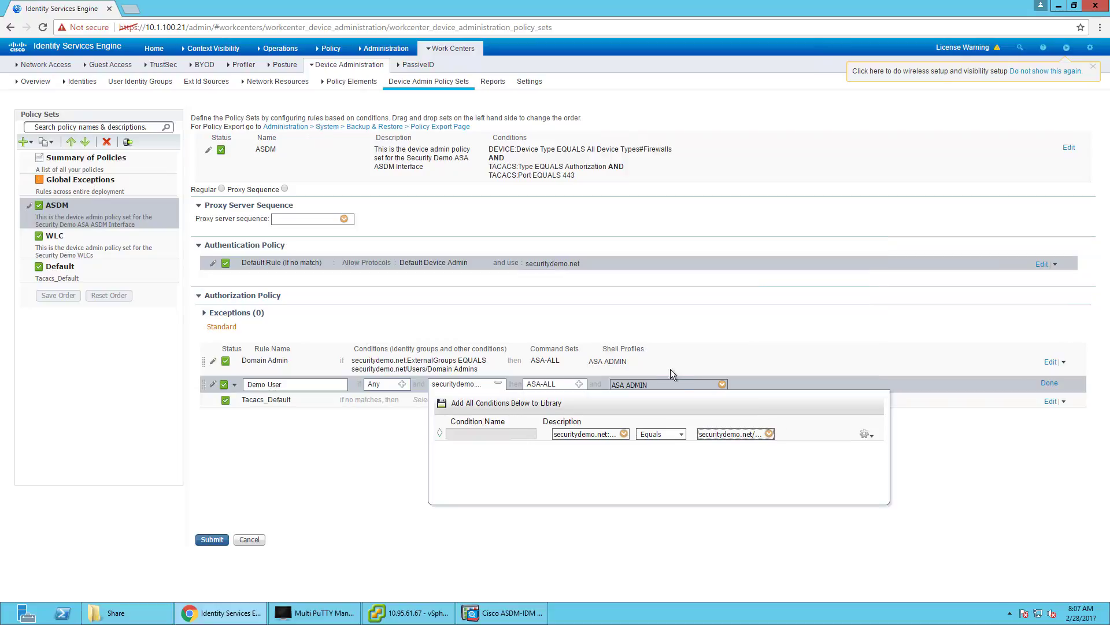
# Switch the Demo User shell profile to ASA READ ONLY and save the policy set.
pyautogui.click(724, 386)
pyautogui.click(766, 454)
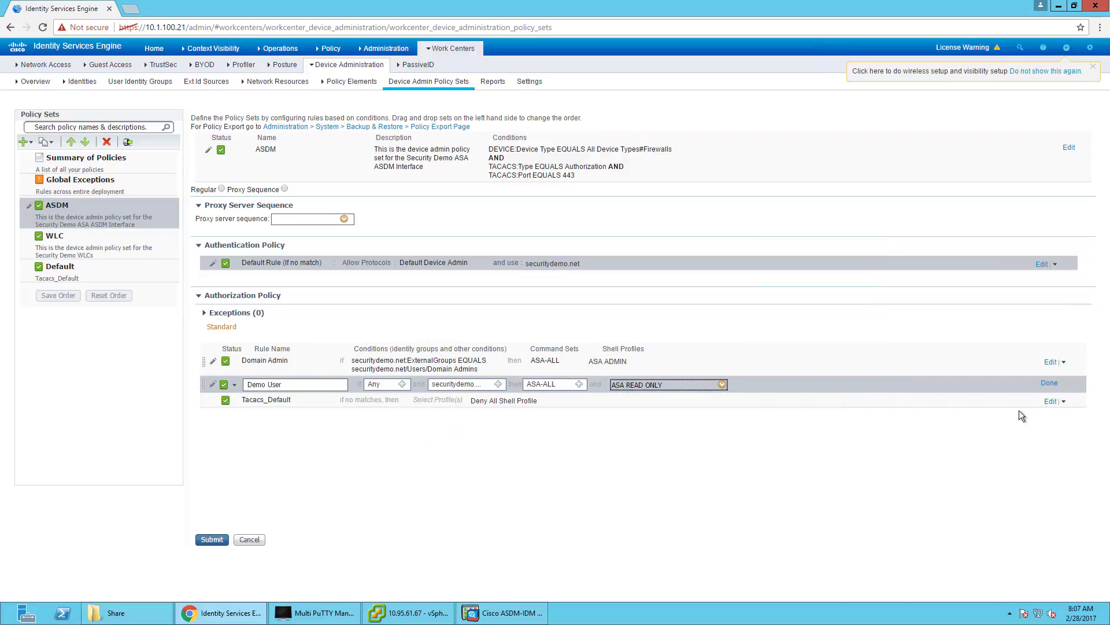
pyautogui.click(1049, 382)
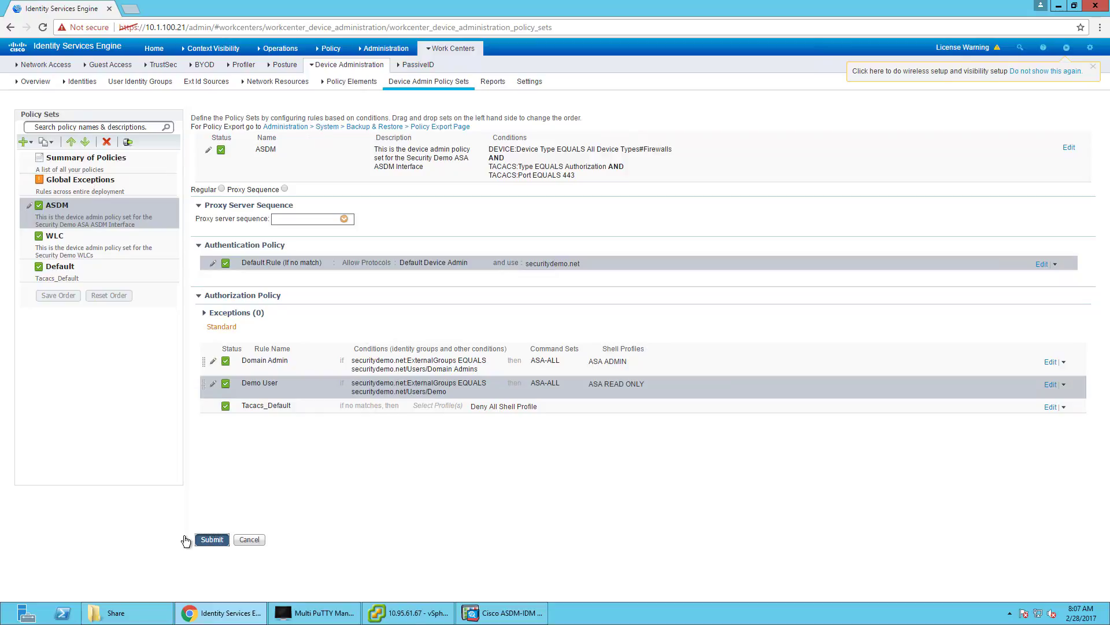
pyautogui.click(211, 539)
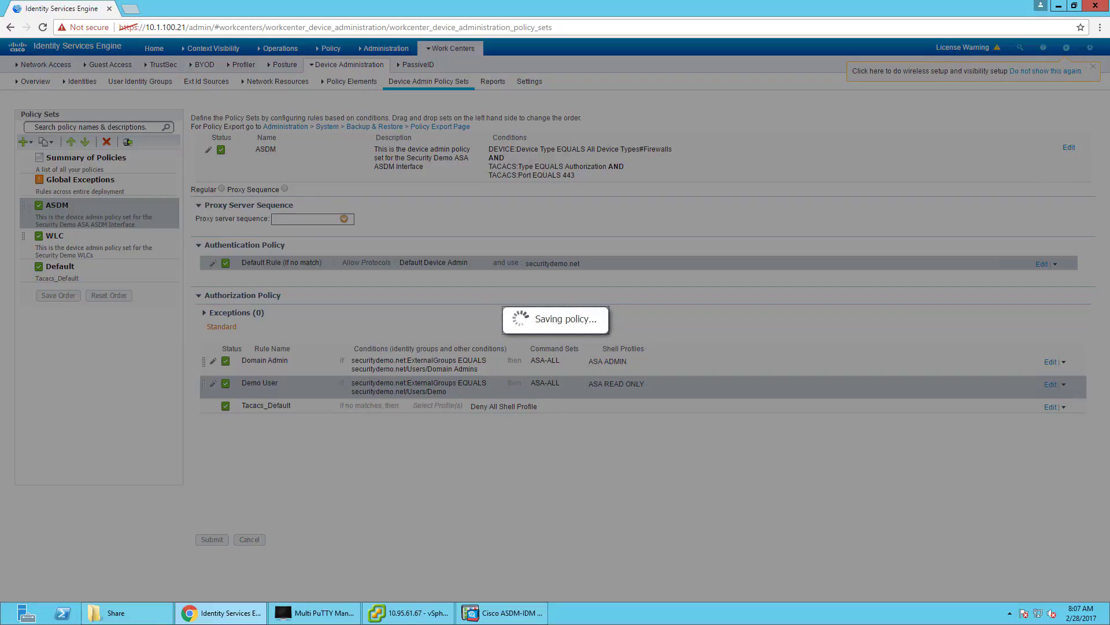
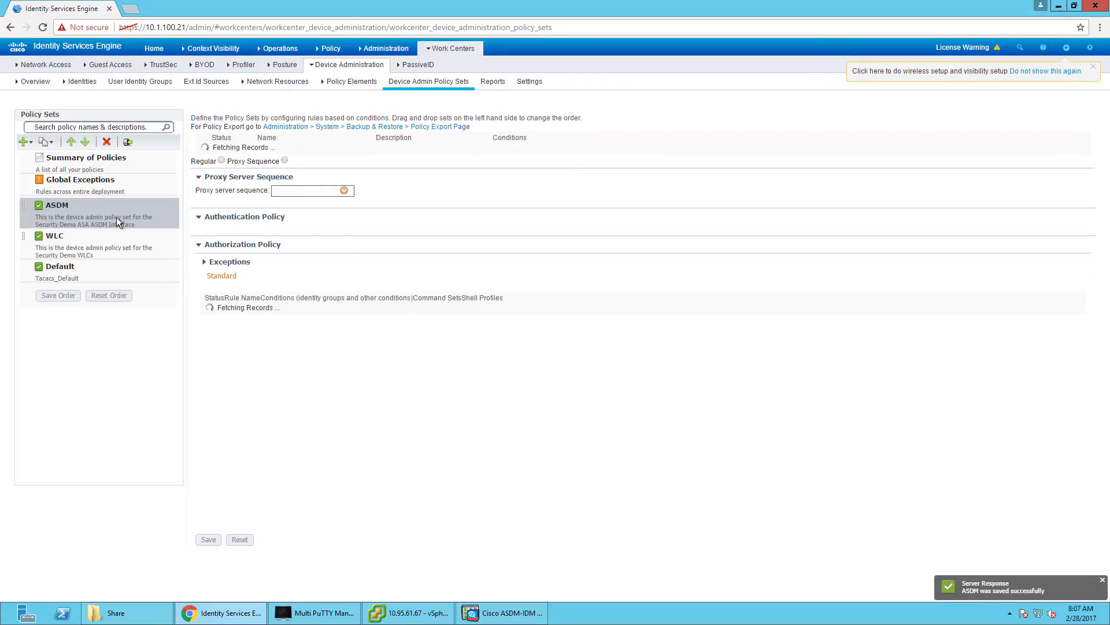
# Add a policy set named ASA, described as the device admin policy set for the Secruity Demo ASA CLI.
pyautogui.click(30, 142)
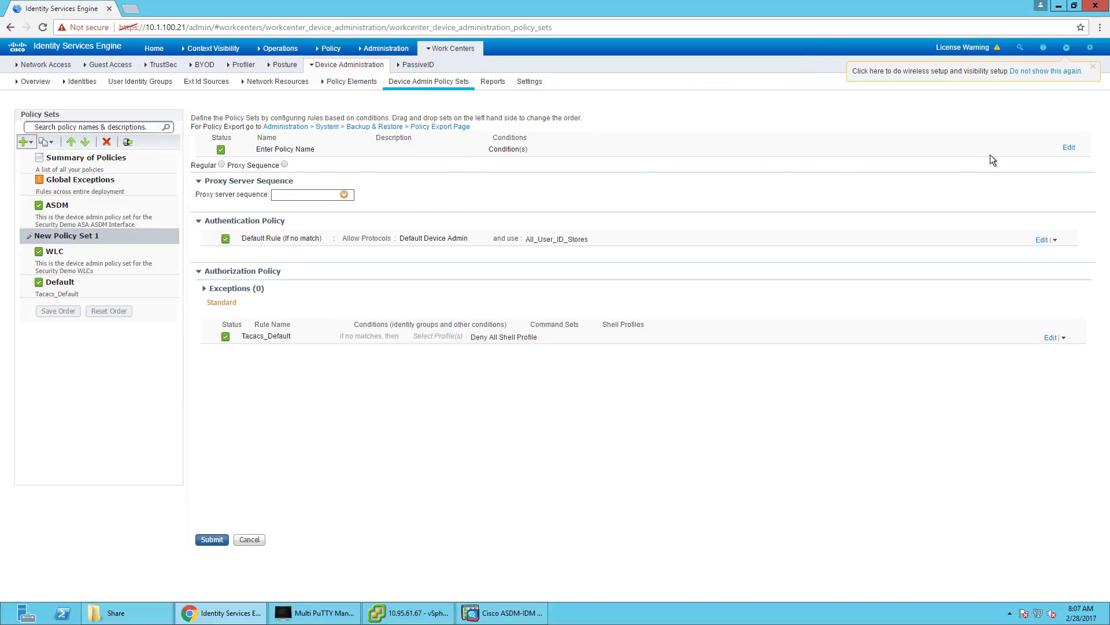
pyautogui.click(1067, 148)
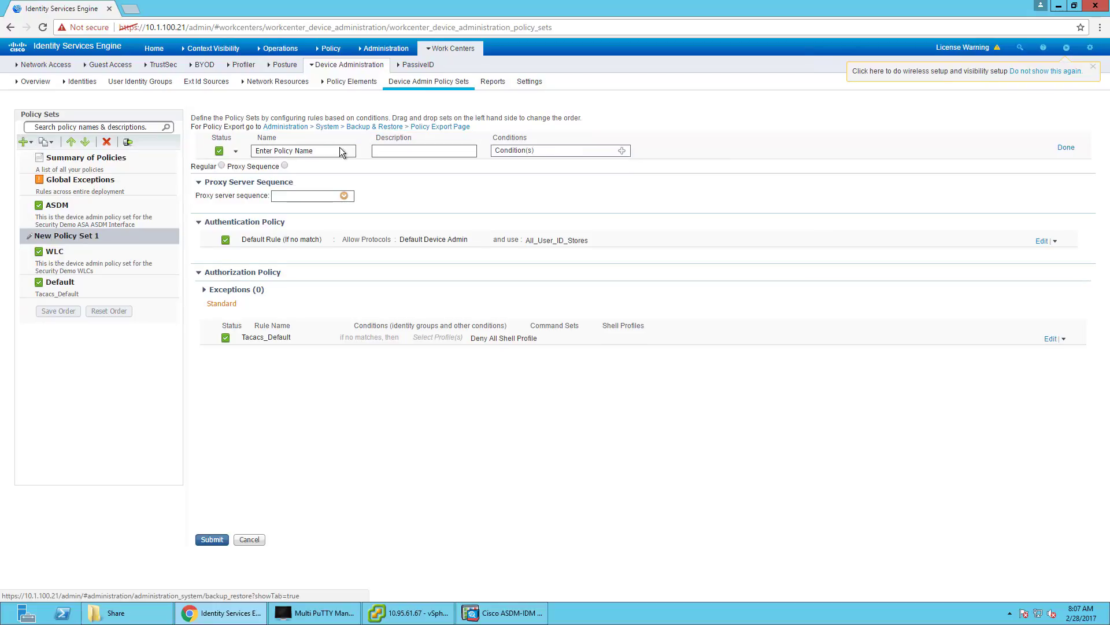
pyautogui.hotkey('ctrl', 'a')
pyautogui.write('ASA')
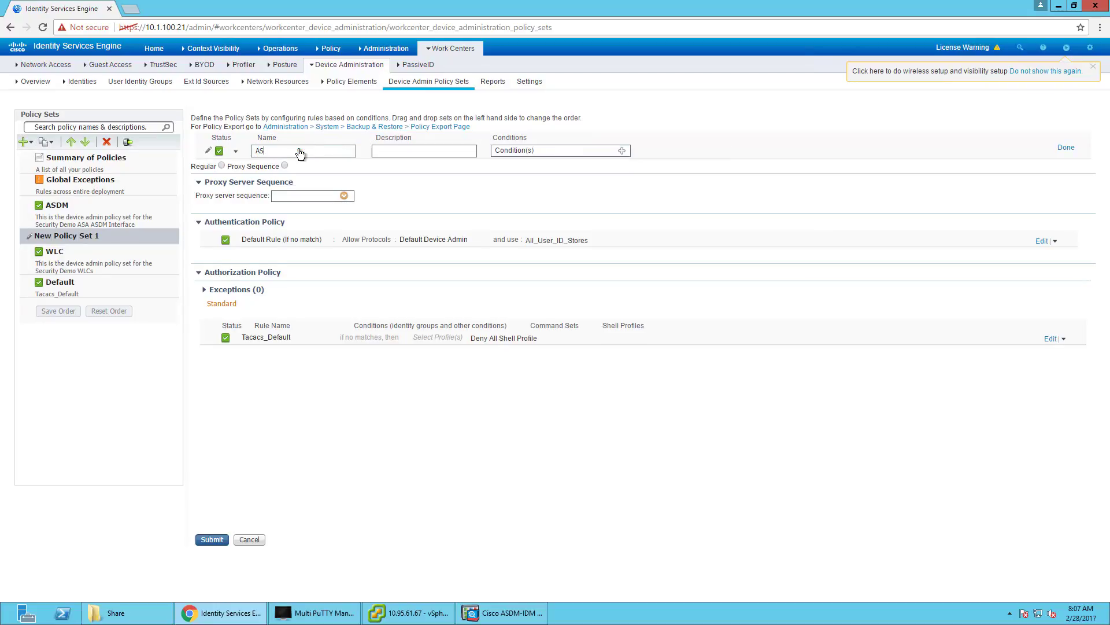
pyautogui.press('Tab')
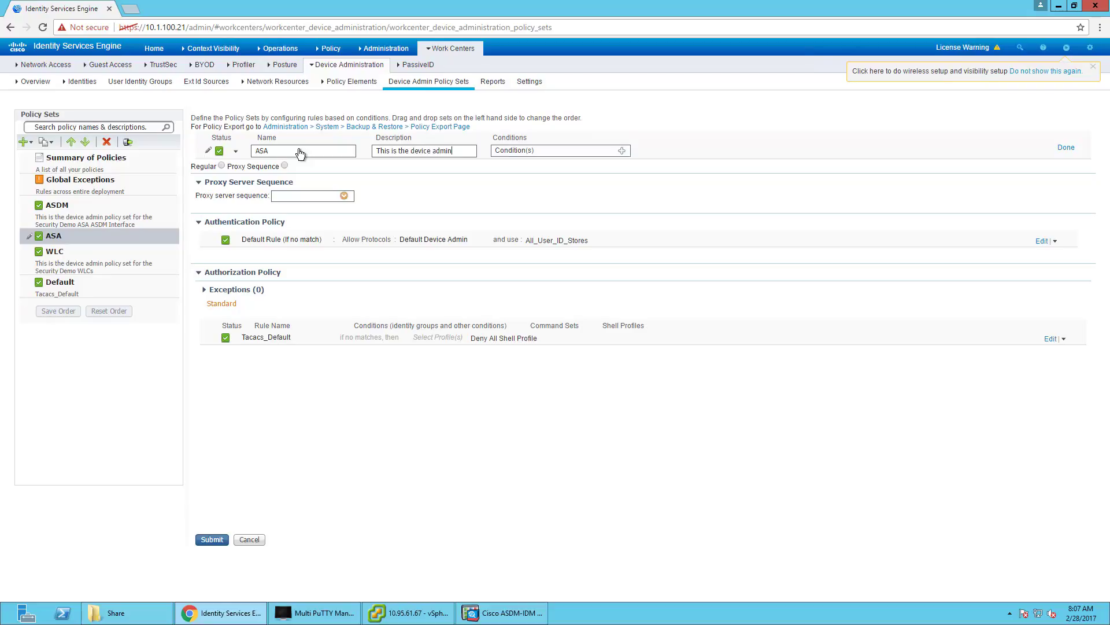
pyautogui.write('This is the device admin policy set for the Se')
pyautogui.write('cru')
pyautogui.write('ity Demo ASA')
pyautogui.write(' CLI')
# Set the policy set condition to DEVICE:Device Type Equals All Device Types#Firewalls.
pyautogui.click(618, 155)
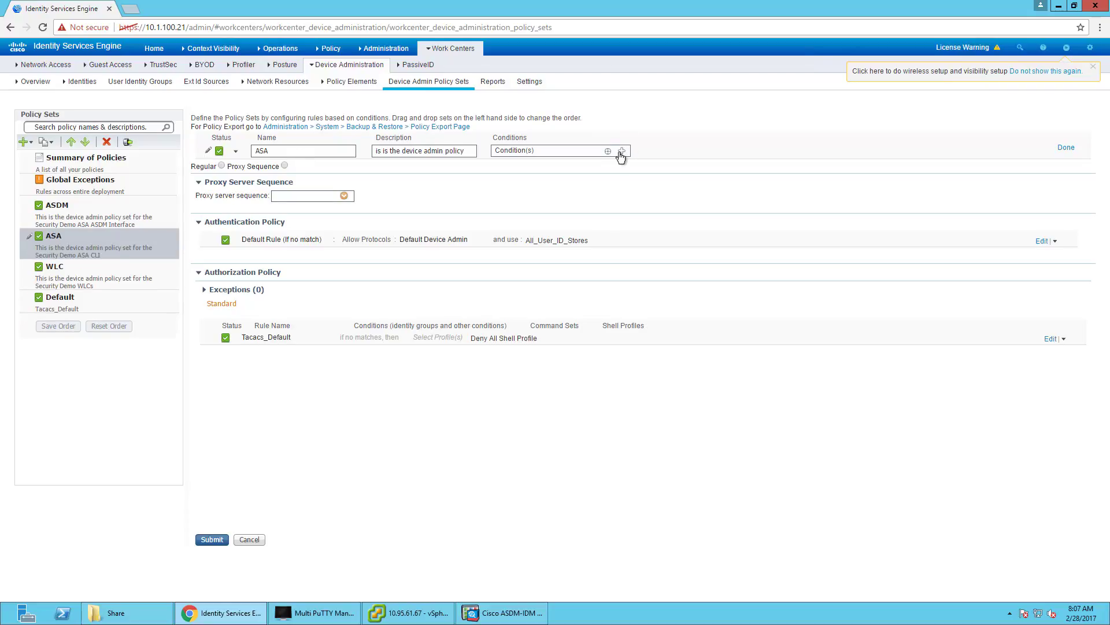
pyautogui.click(763, 180)
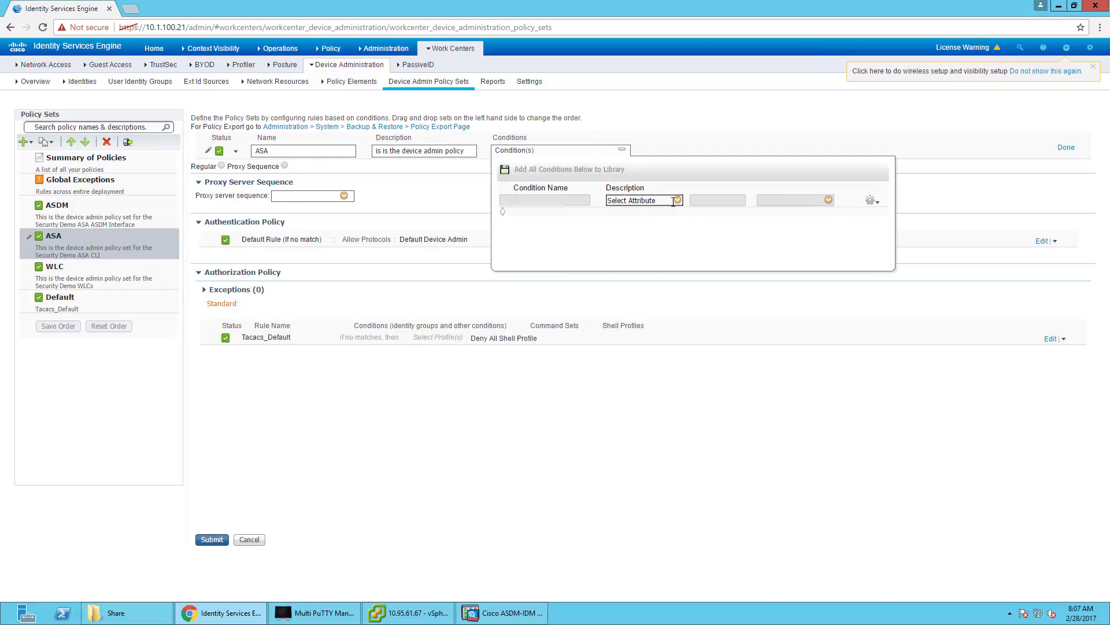
pyautogui.click(677, 200)
pyautogui.click(718, 270)
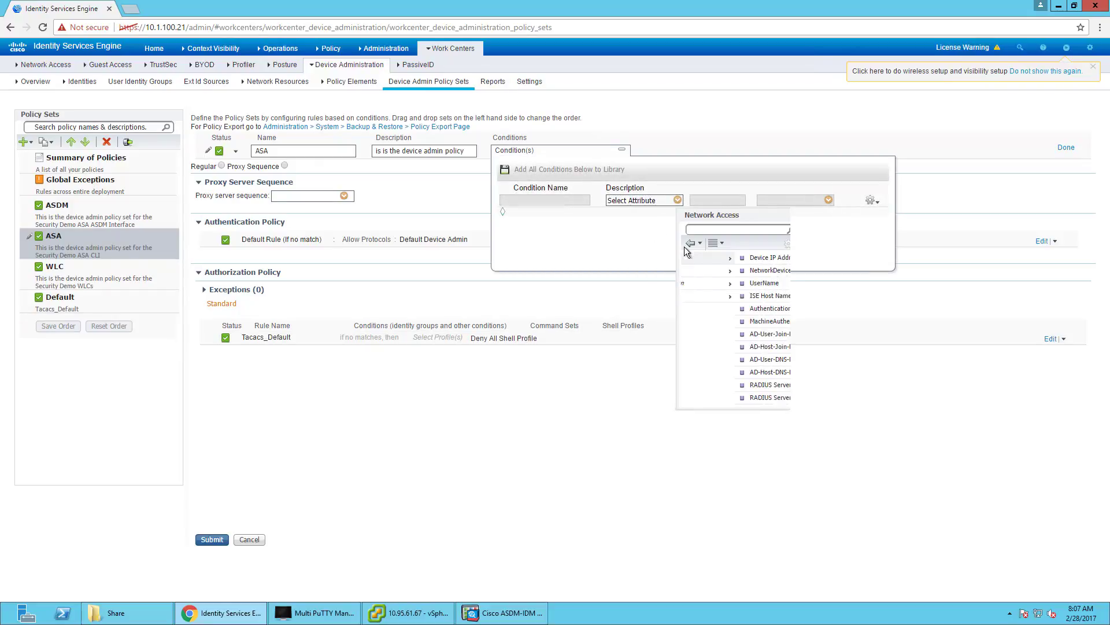
pyautogui.click(691, 242)
pyautogui.click(775, 261)
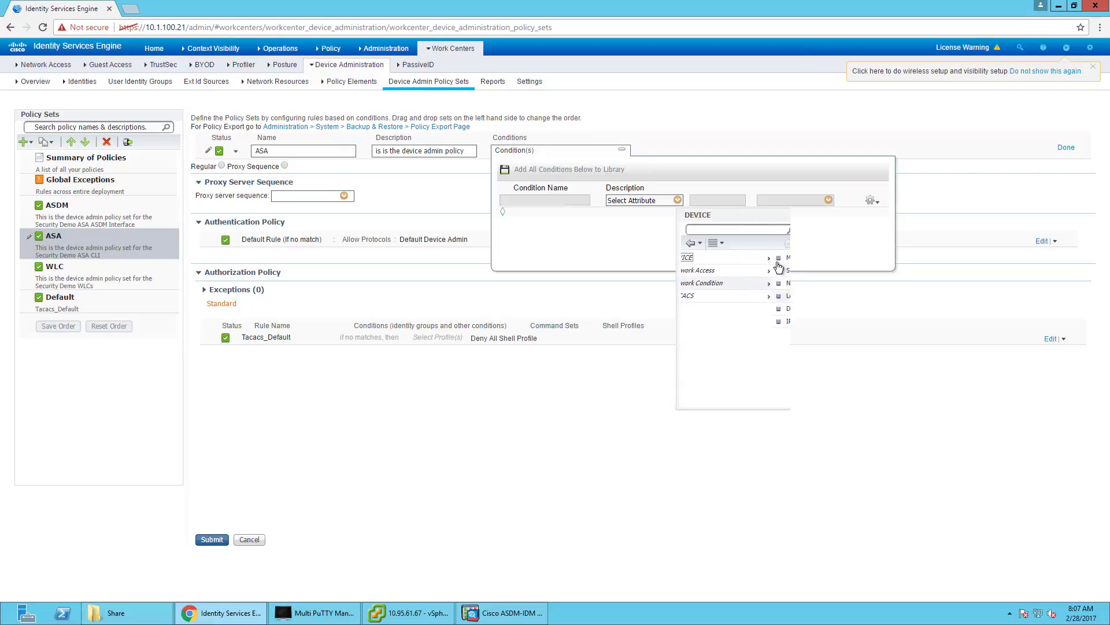
pyautogui.click(717, 311)
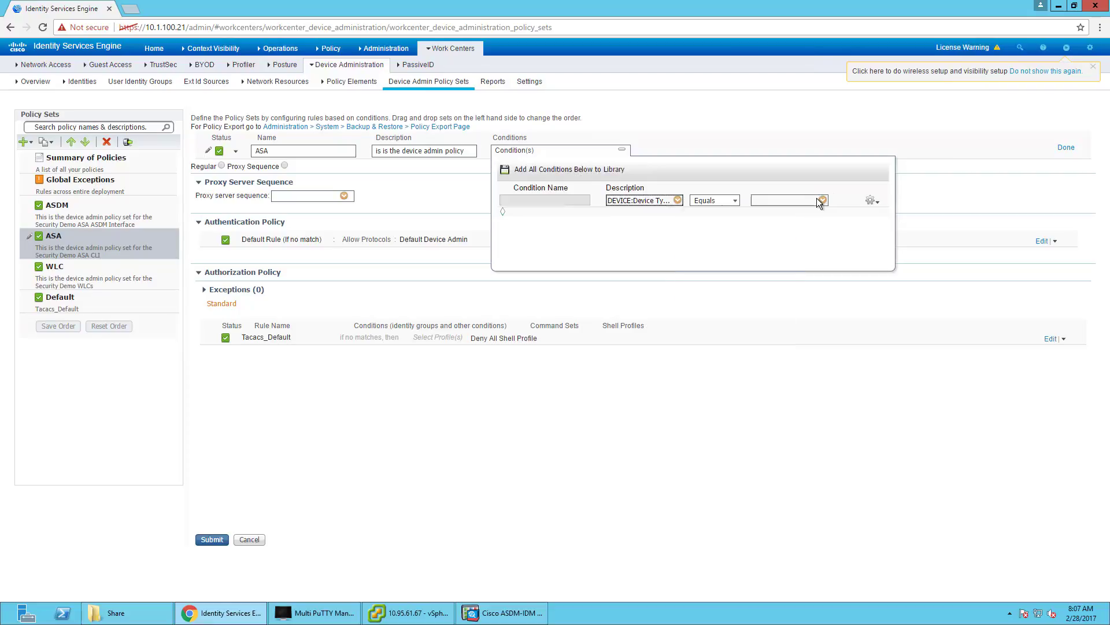
pyautogui.click(823, 200)
pyautogui.click(869, 271)
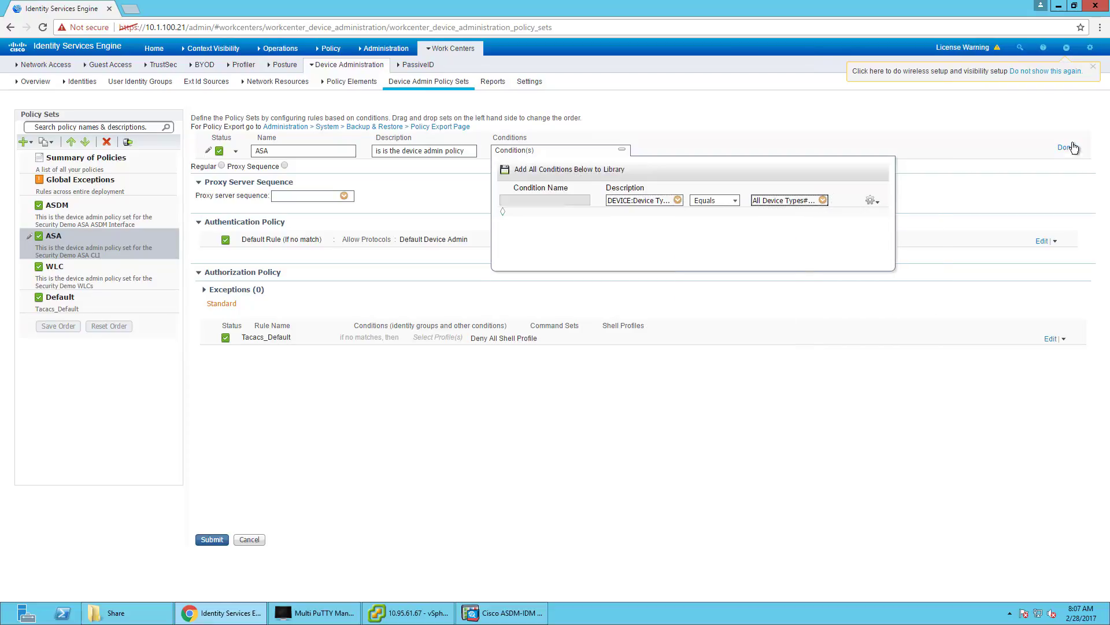
pyautogui.click(1064, 154)
# Use securitydemo.net as the authentication identity source and insert an authorization rule above Tacacs_Default.
pyautogui.click(1042, 255)
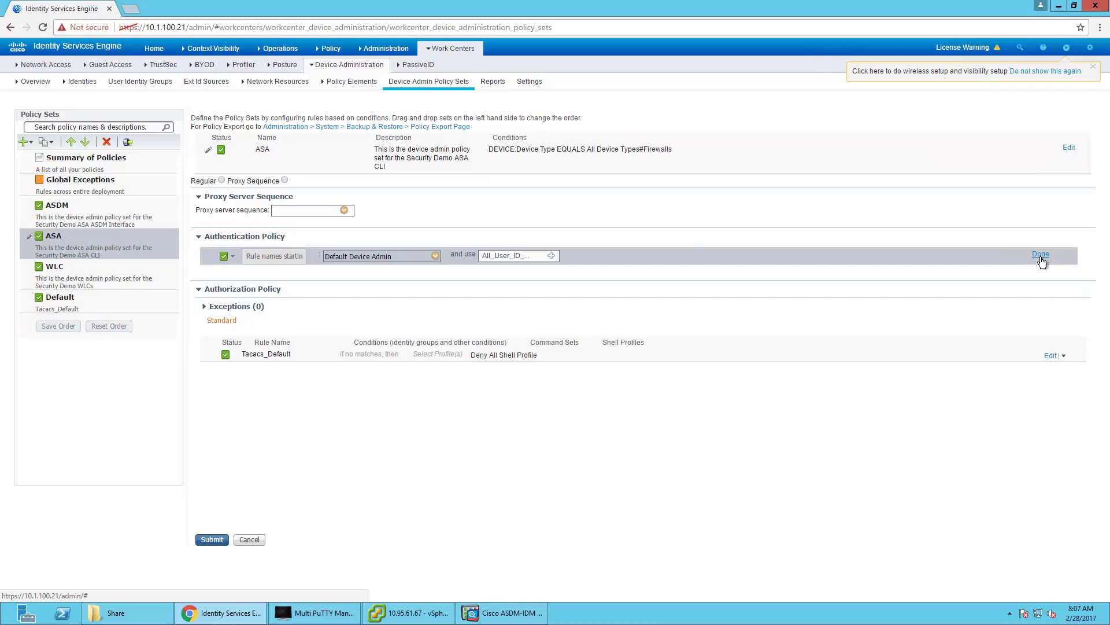
pyautogui.click(551, 256)
pyautogui.click(695, 273)
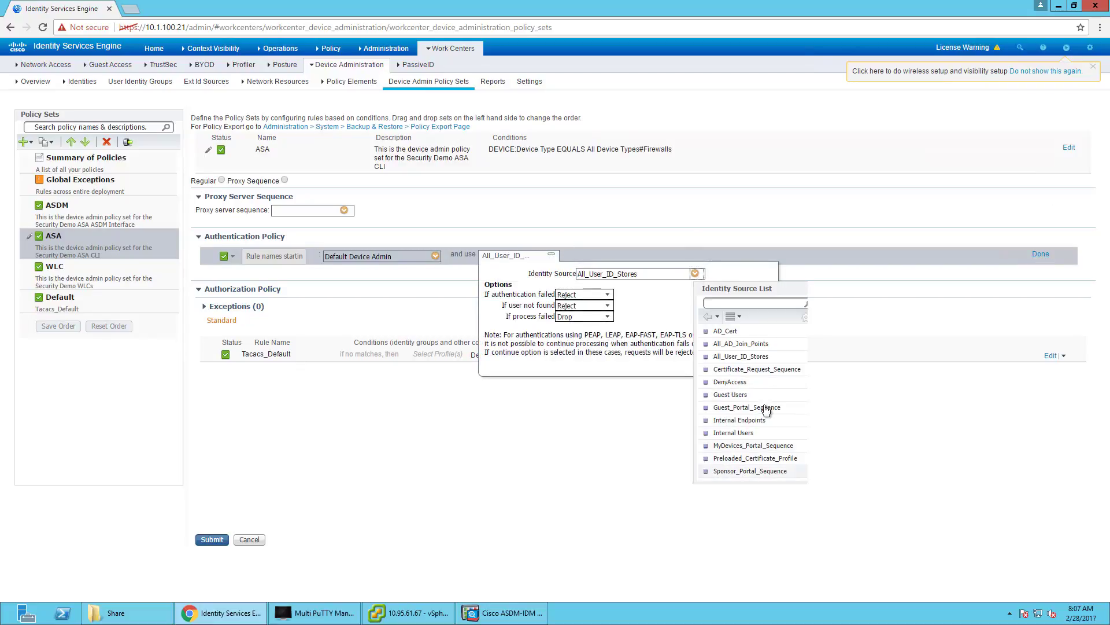
pyautogui.click(738, 473)
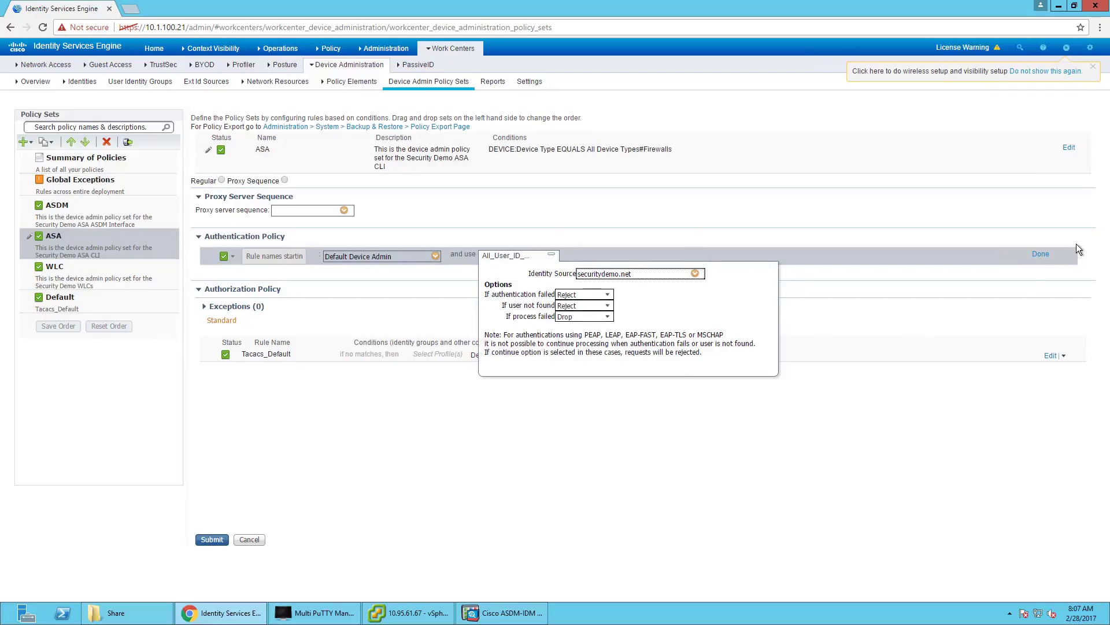
pyautogui.click(1041, 254)
pyautogui.click(1063, 353)
pyautogui.click(1041, 359)
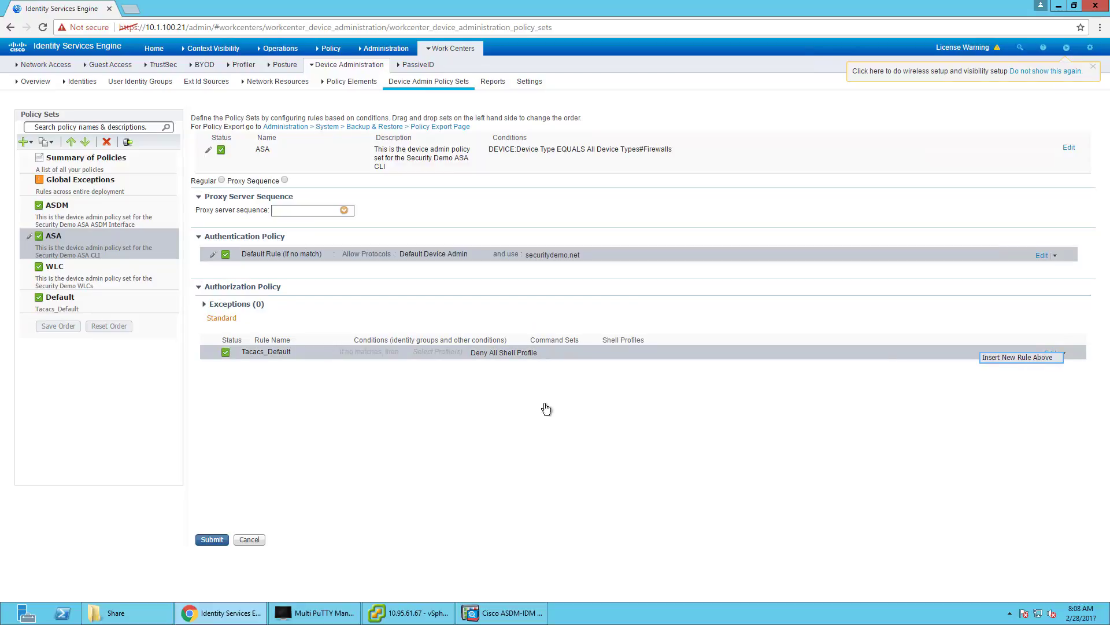
# Name the new authorization rule Domain Admins.
pyautogui.click(217, 357)
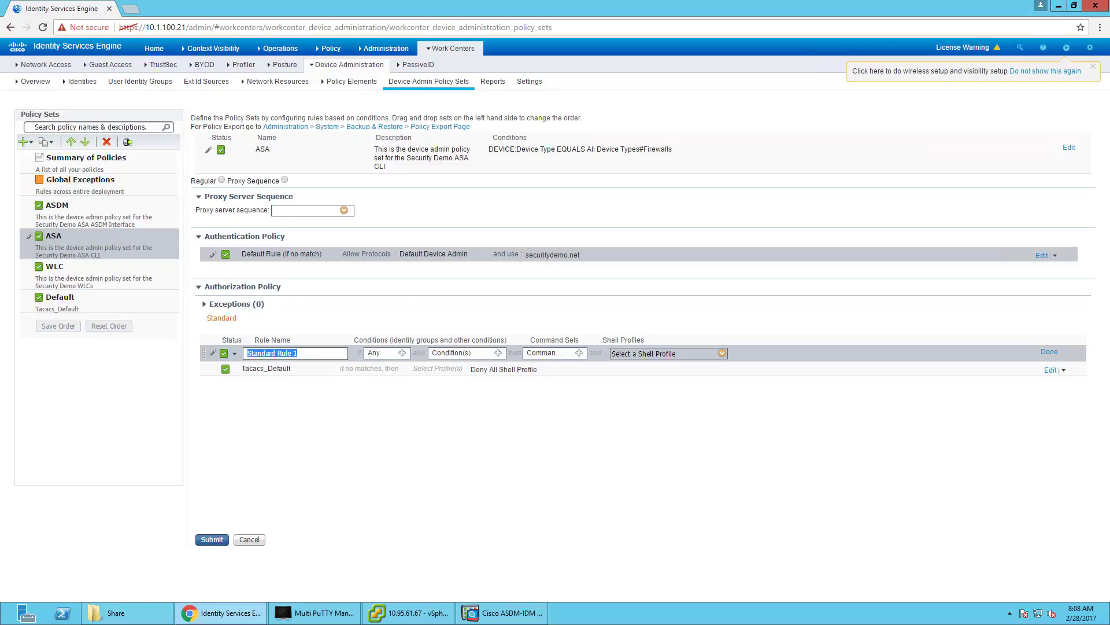
pyautogui.click(302, 354)
pyautogui.click(220, 347)
pyautogui.write('Domain Admins')
# Give the rule the condition securitydemo.net ExternalGroups Equals Users/Domain Admins.
pyautogui.click(498, 354)
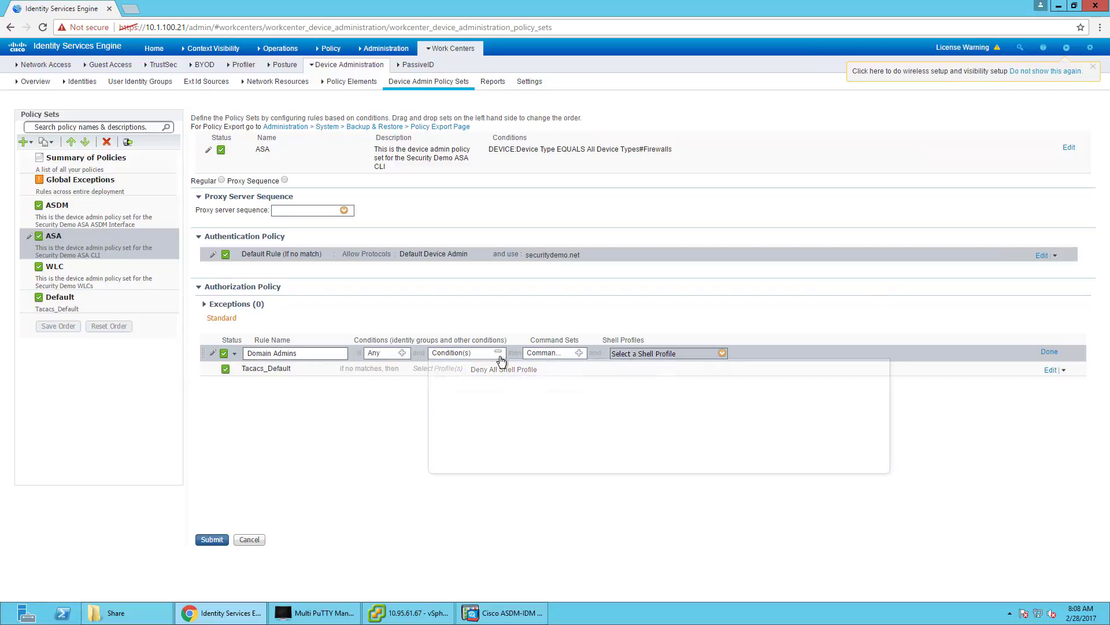
pyautogui.click(727, 382)
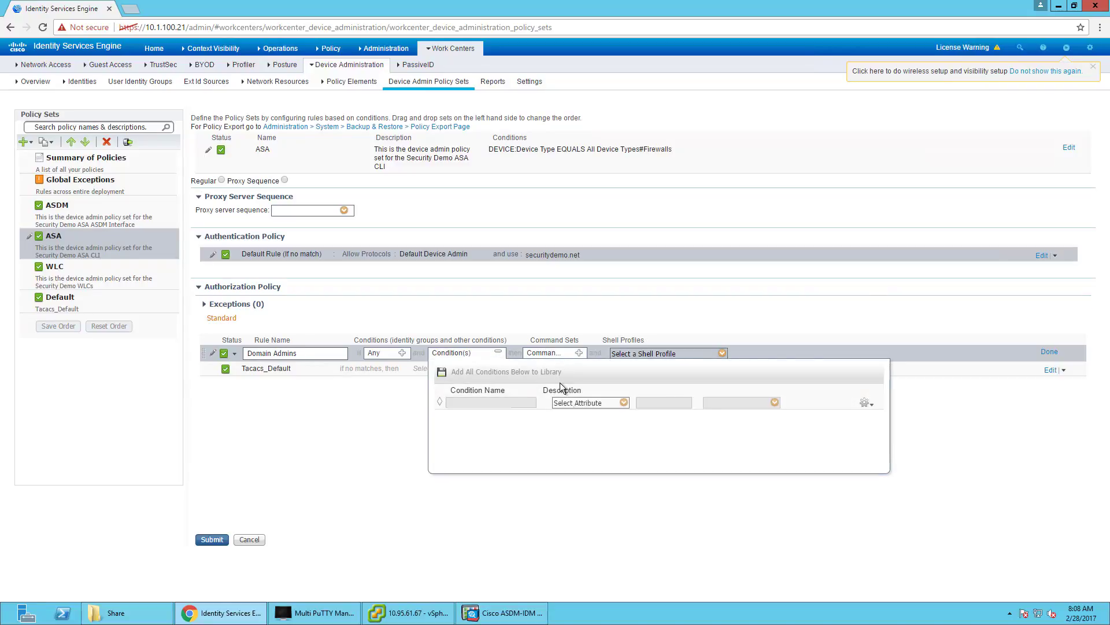
pyautogui.click(623, 402)
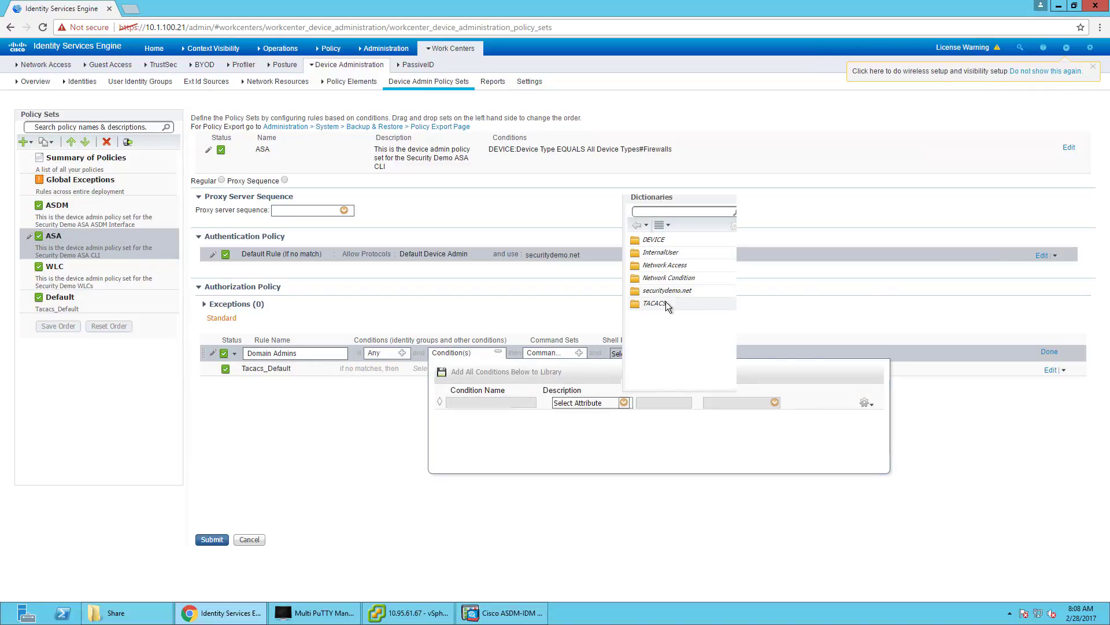
pyautogui.click(665, 290)
pyautogui.click(701, 252)
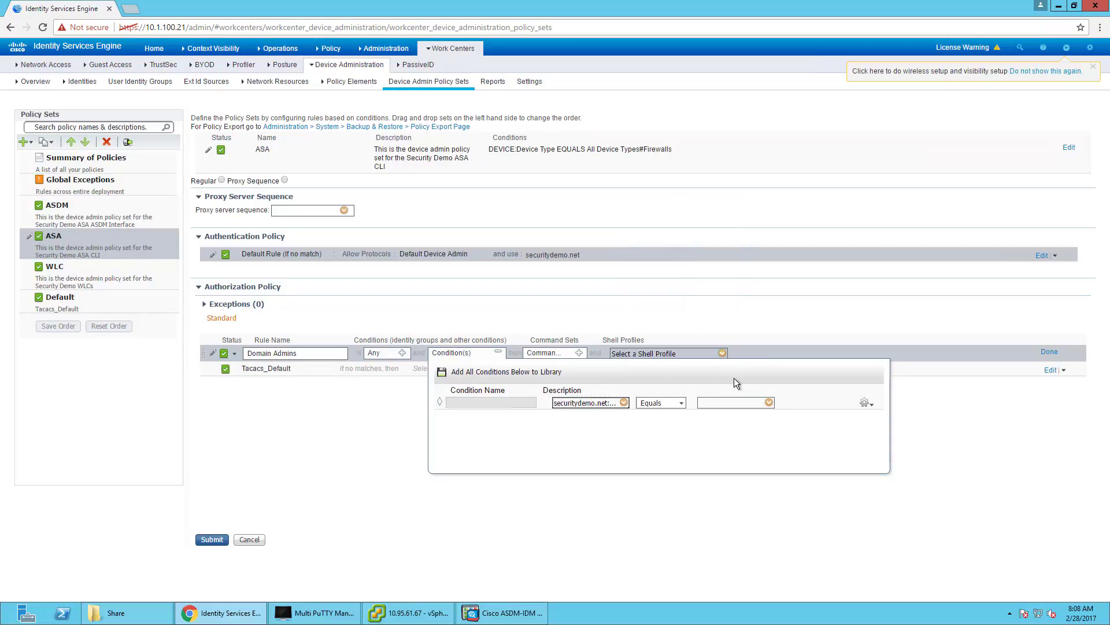
pyautogui.click(770, 403)
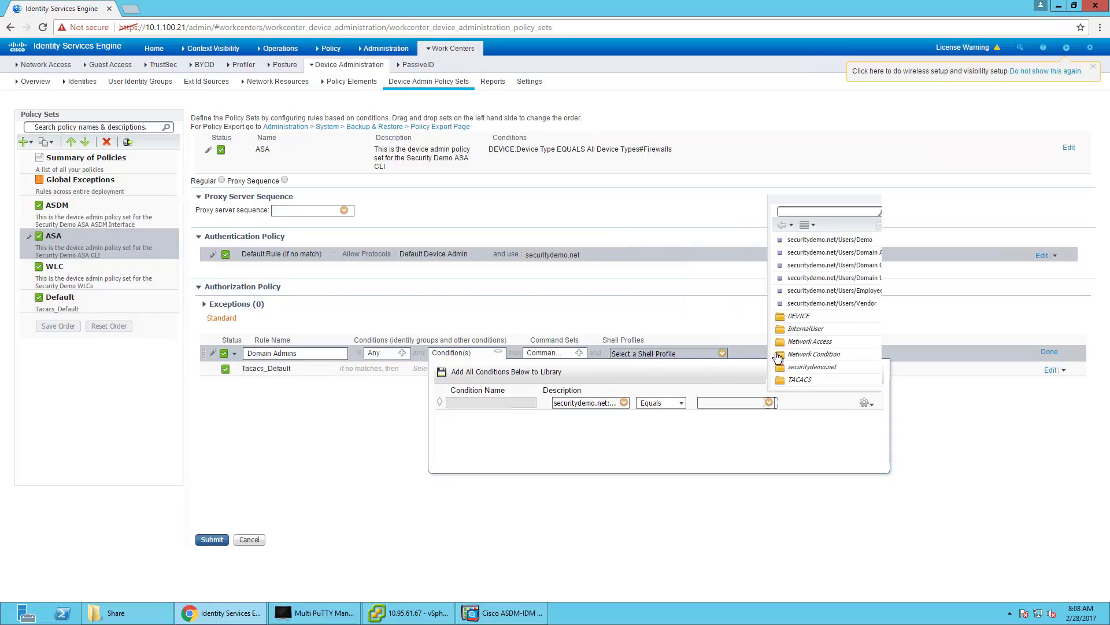
pyautogui.click(799, 257)
pyautogui.click(578, 353)
# Assign the ASA-ALL command set and ASA ADMIN shell profile, then finish the rule.
pyautogui.click(579, 353)
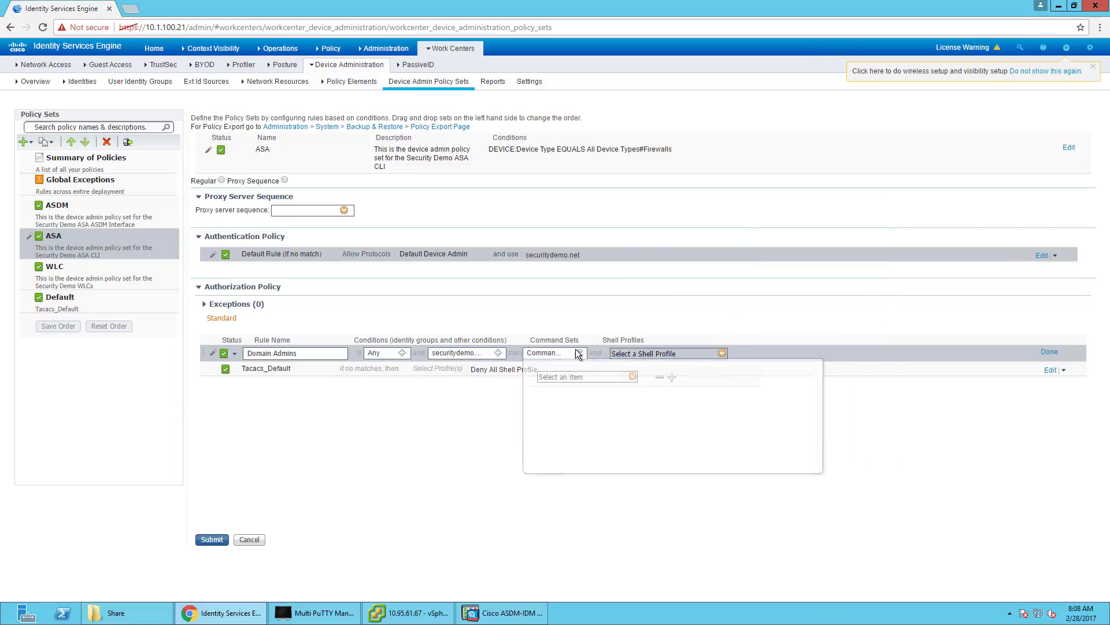
pyautogui.click(633, 376)
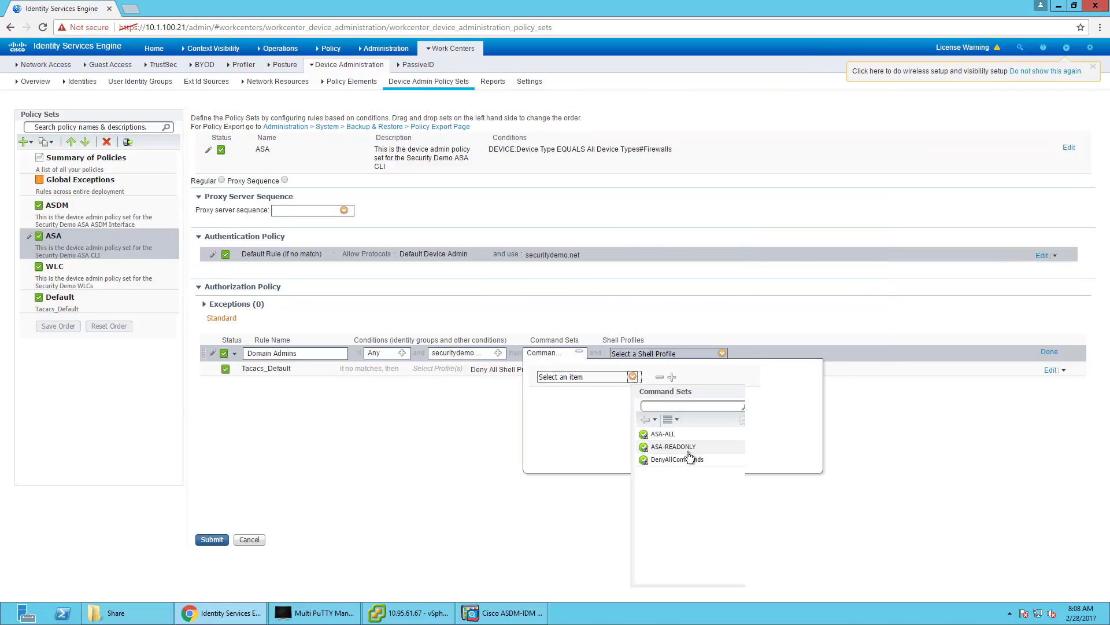
pyautogui.click(676, 438)
pyautogui.click(722, 353)
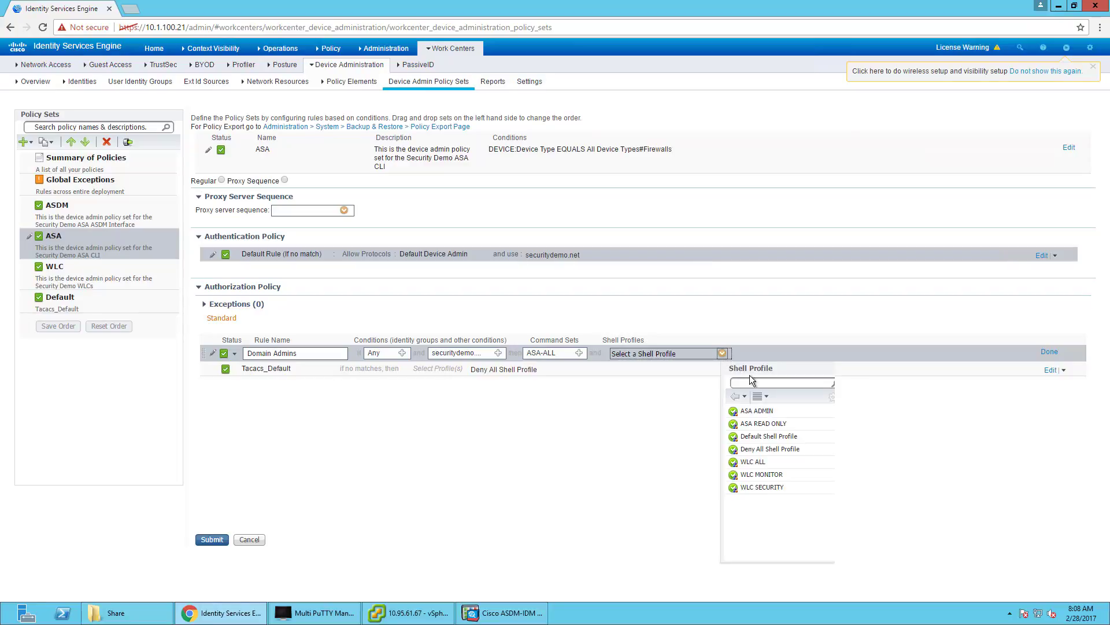
pyautogui.click(758, 411)
pyautogui.click(1062, 353)
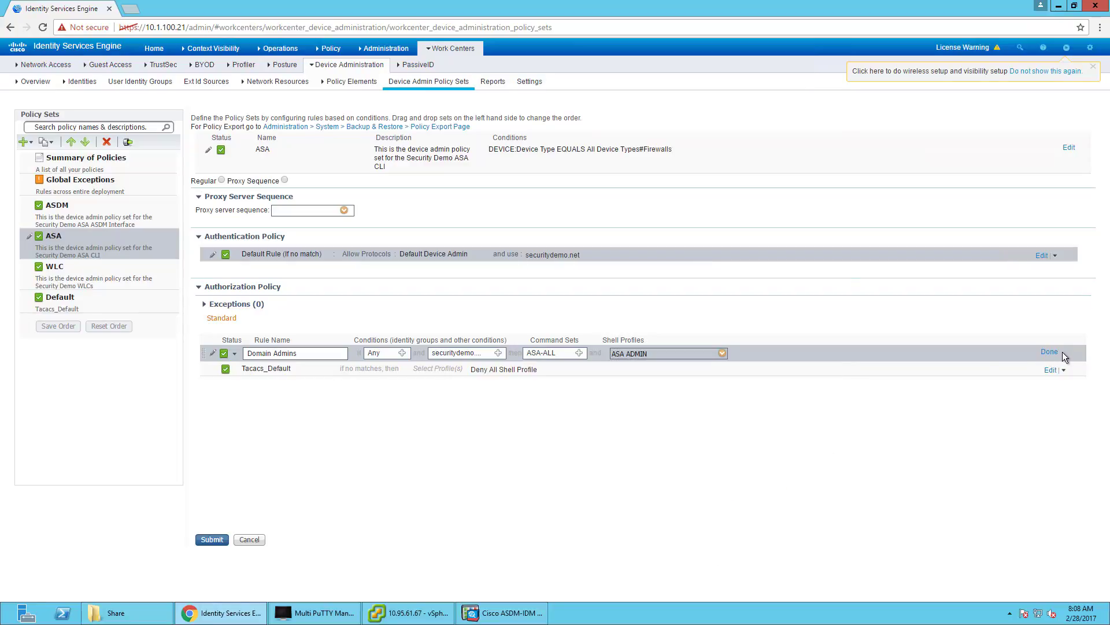
pyautogui.click(1048, 352)
pyautogui.click(1065, 354)
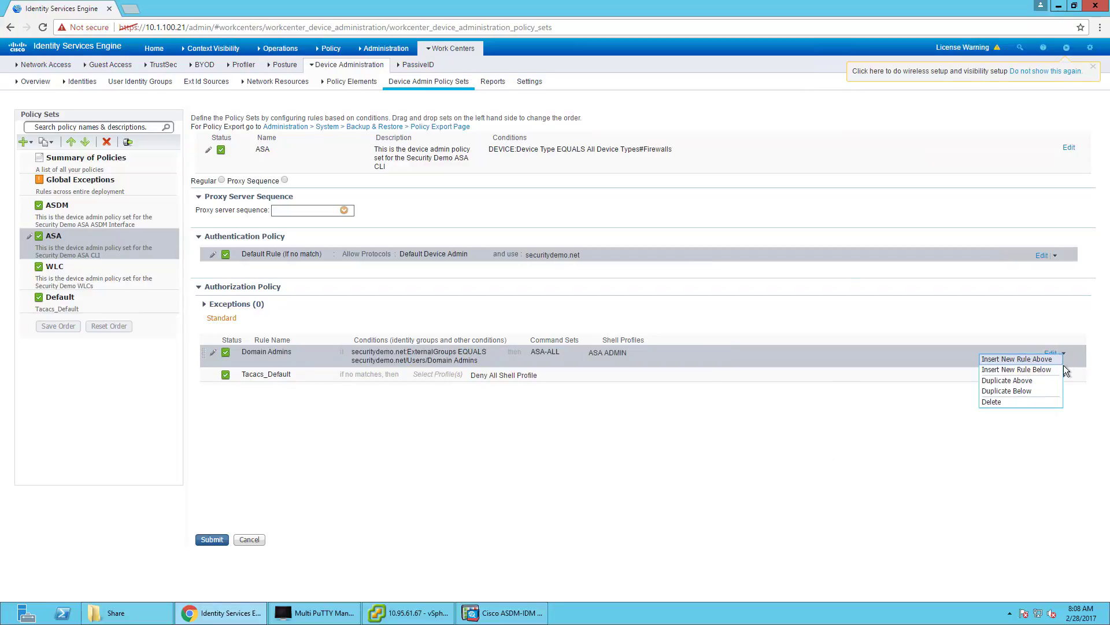
# Duplicate the Domain Admins rule as Demo Users, matching the securitydemo.net/Users/Demo group.
pyautogui.click(1030, 390)
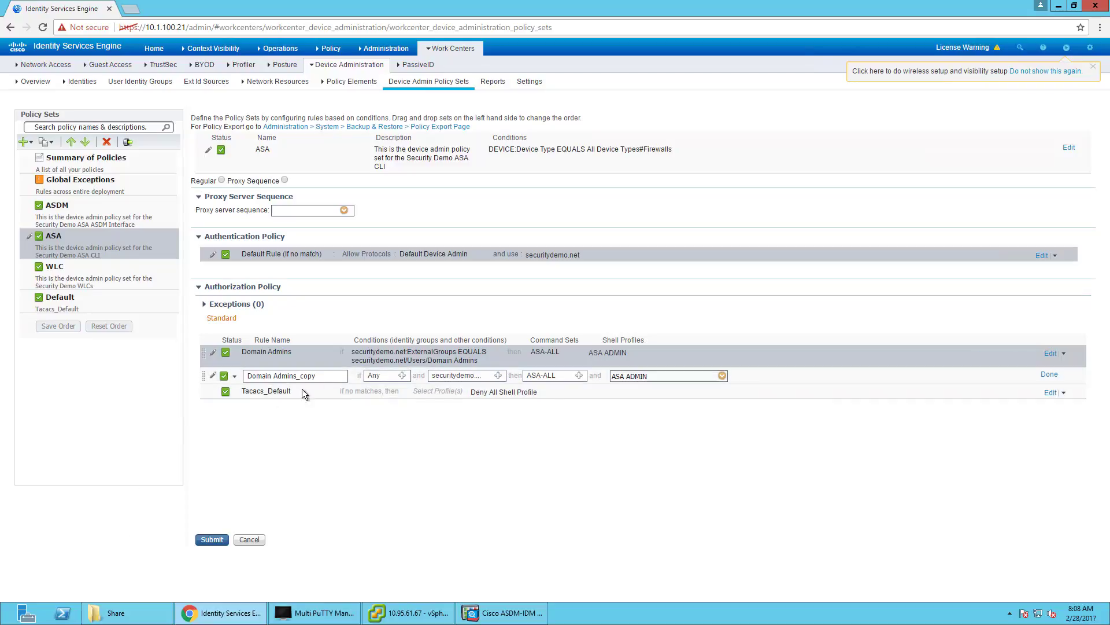
pyautogui.moveTo(327, 379); pyautogui.dragTo(169, 375)
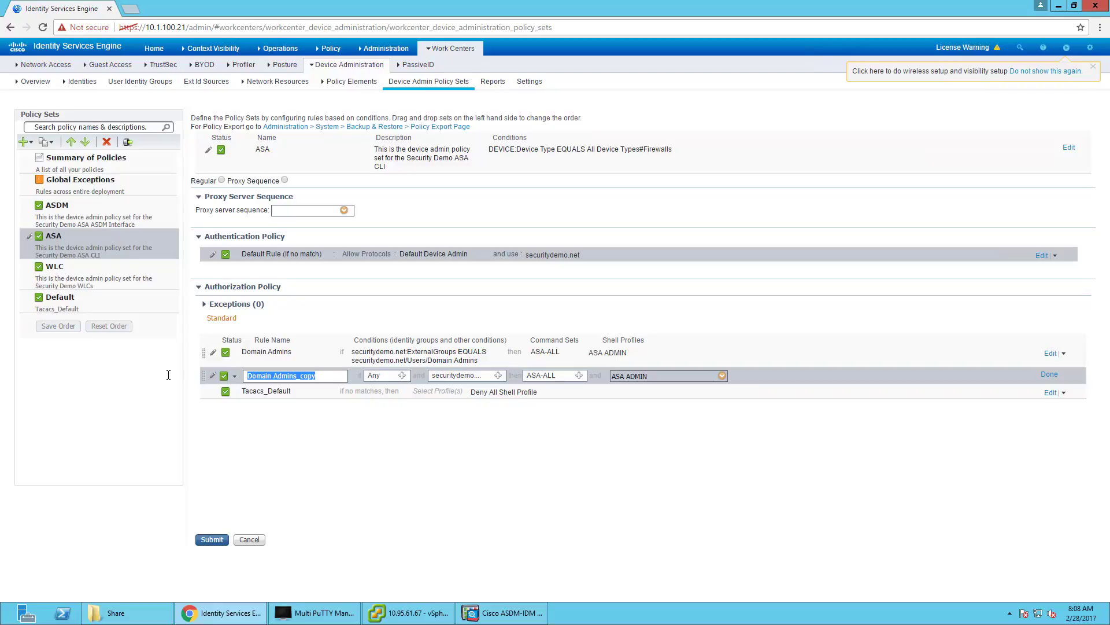
pyautogui.write('Demo Users')
pyautogui.click(497, 376)
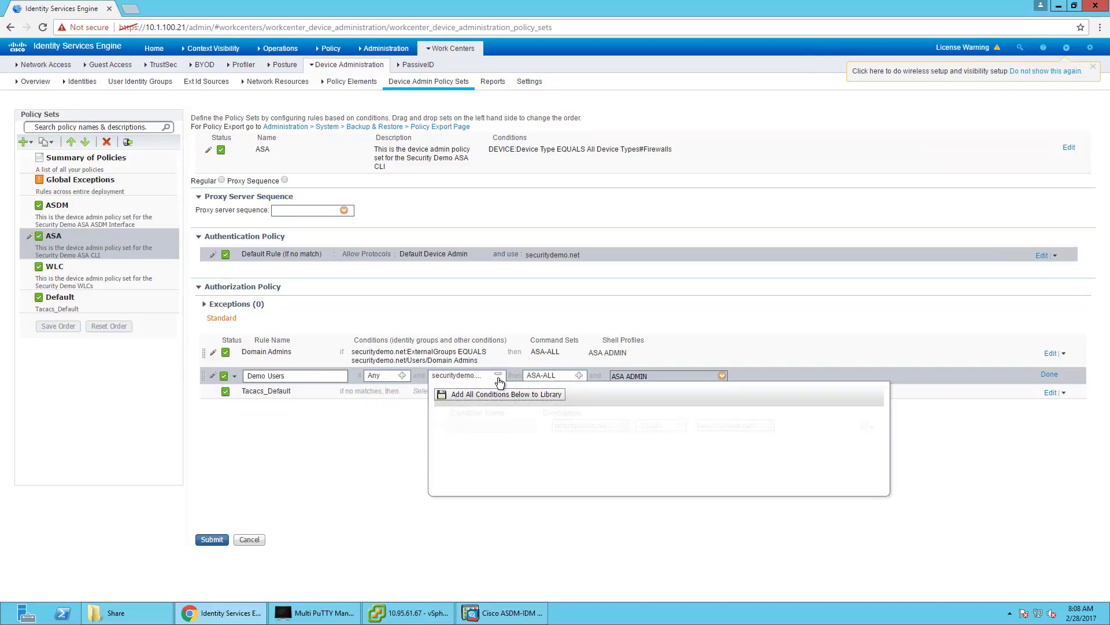
pyautogui.click(769, 425)
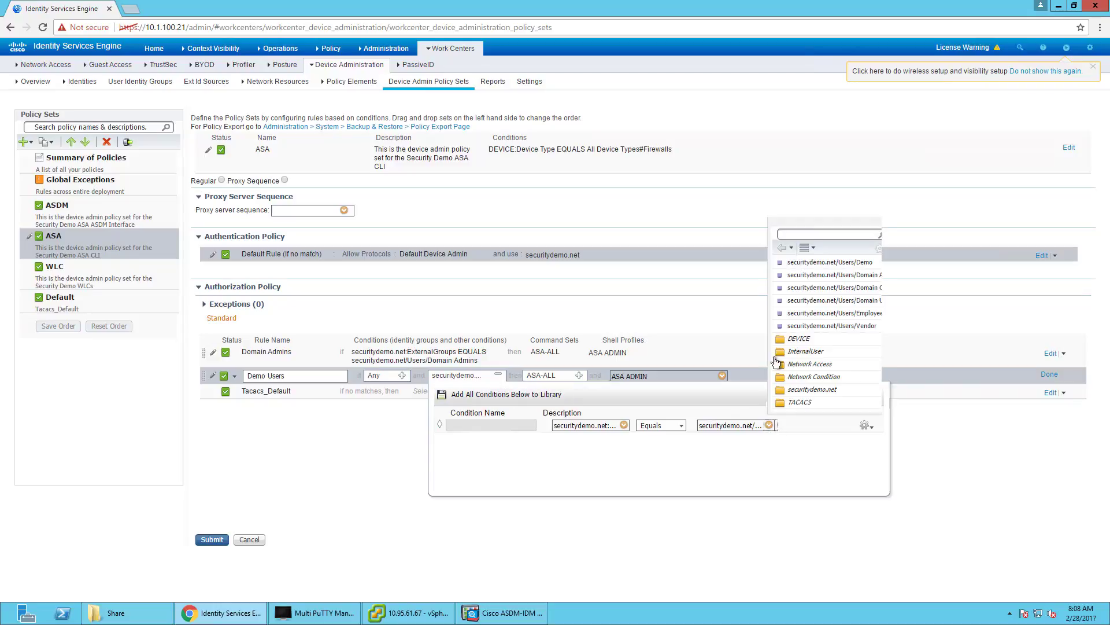
pyautogui.click(825, 263)
# Give Demo Users the ASA-READONLY command set and ASA READ ONLY shell profile, and save the policy set.
pyautogui.click(579, 376)
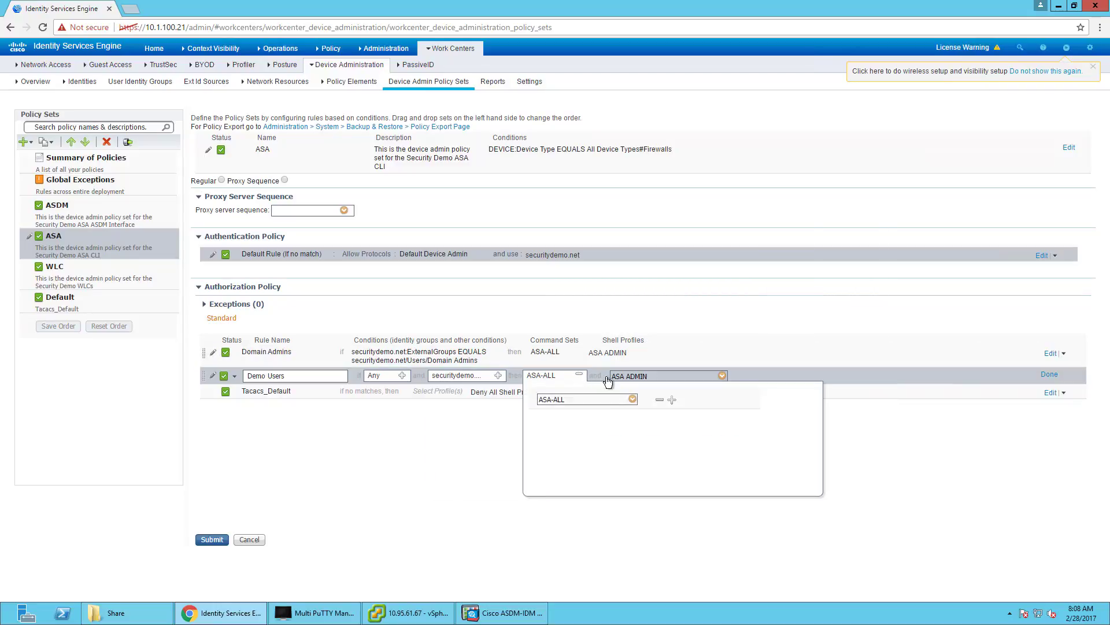
pyautogui.click(633, 399)
pyautogui.click(692, 253)
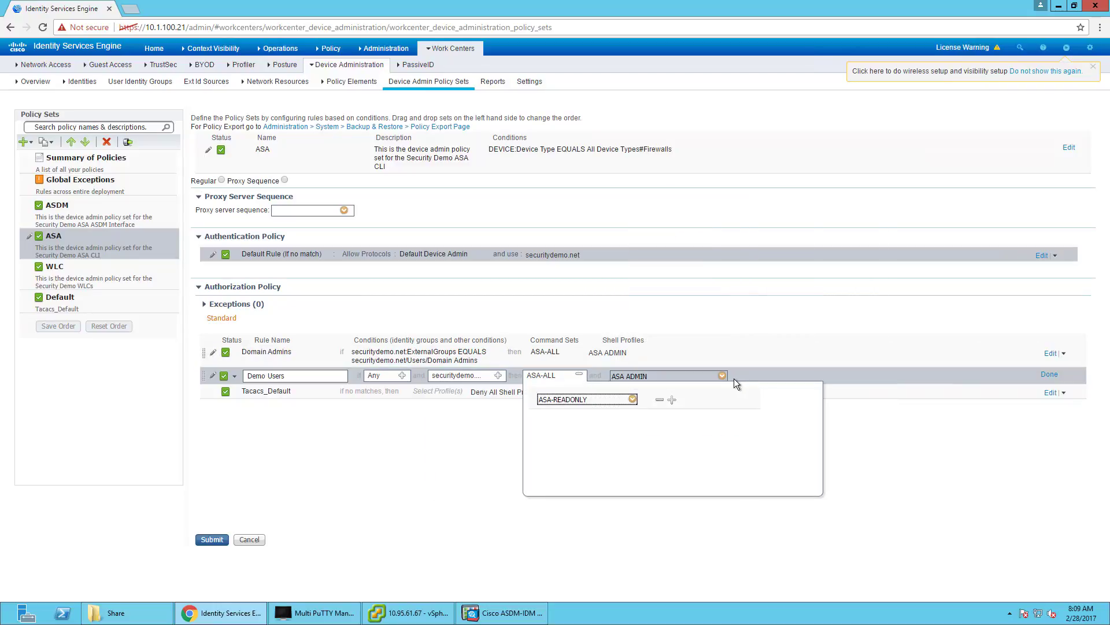
pyautogui.click(723, 377)
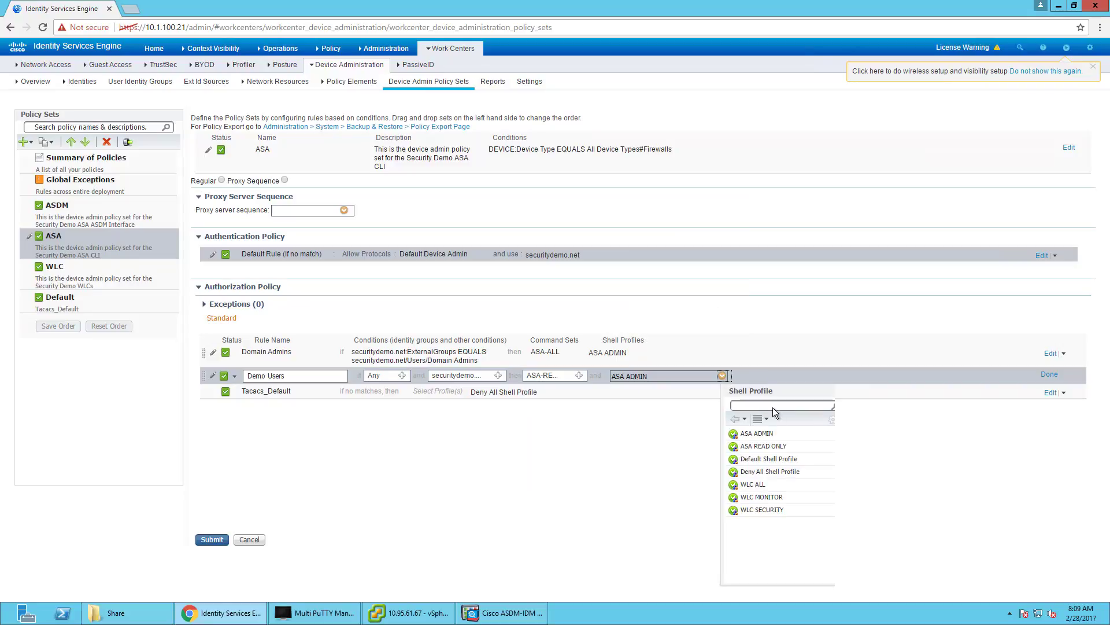
pyautogui.click(769, 447)
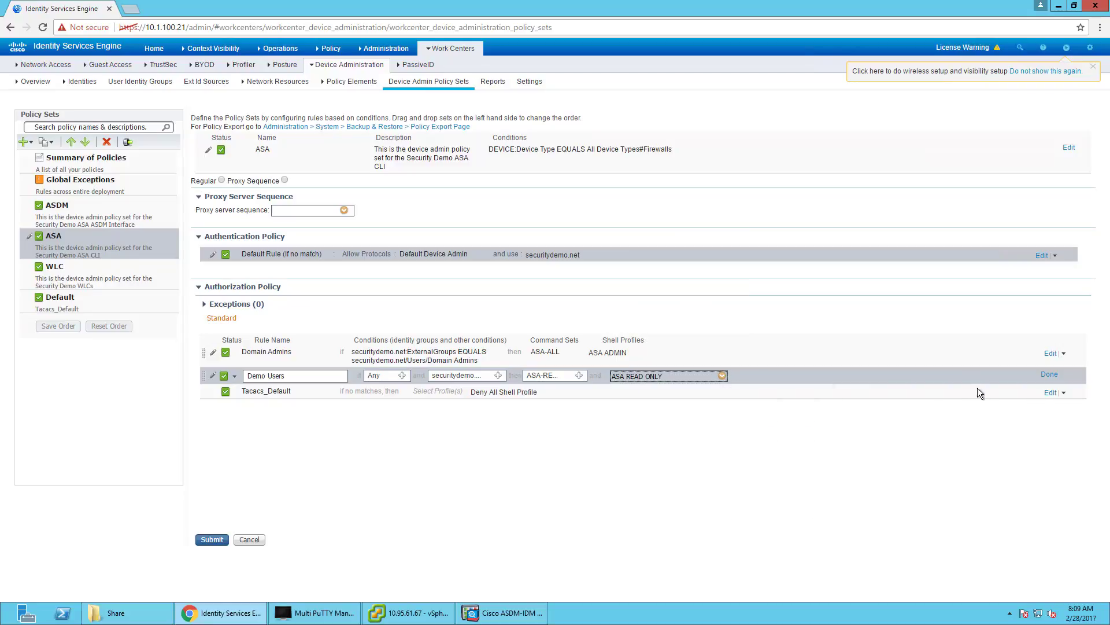
pyautogui.click(1049, 374)
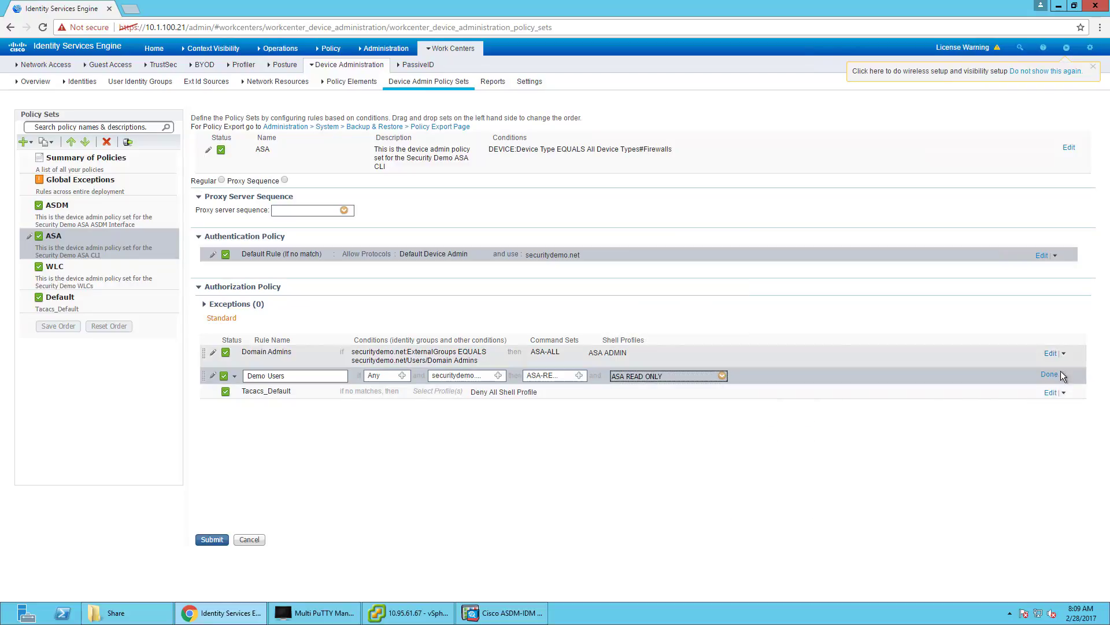
pyautogui.click(212, 540)
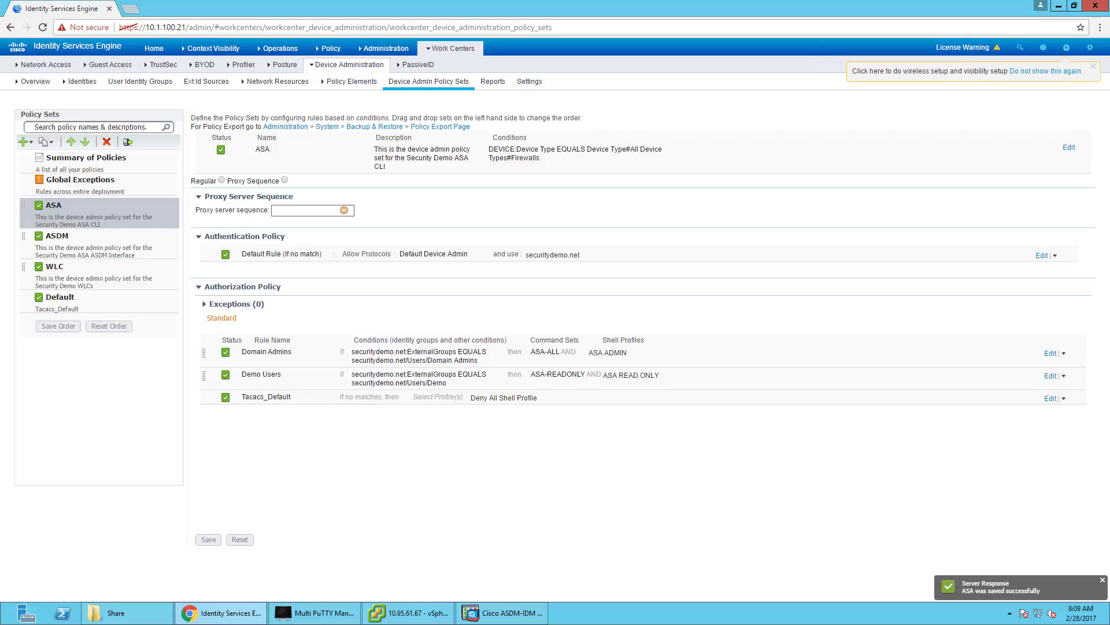
pyautogui.click(320, 614)
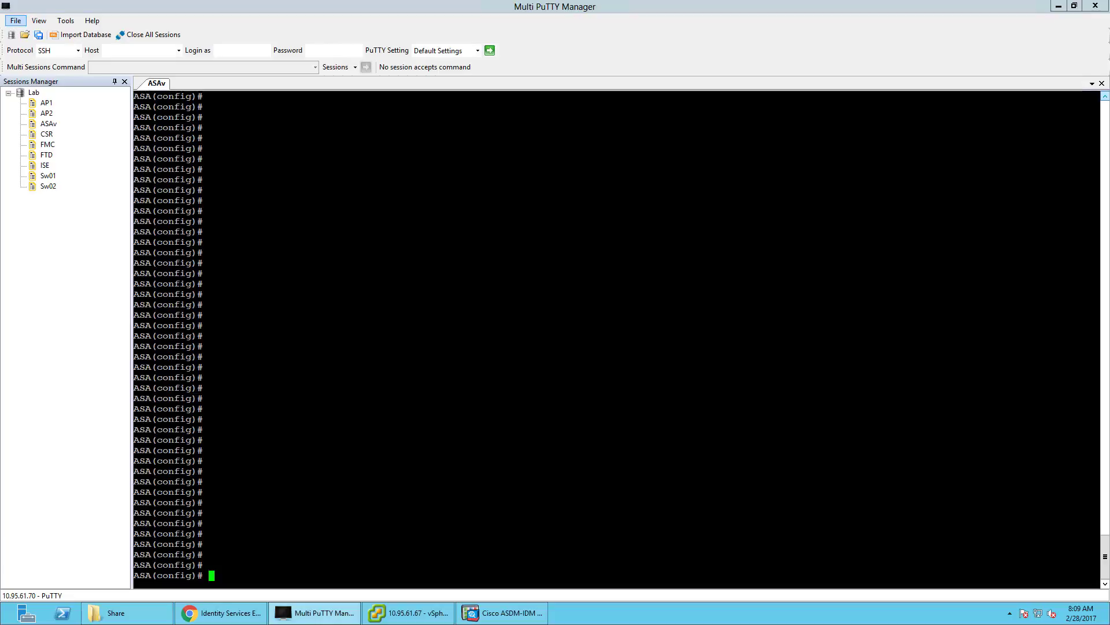
# Create the server group with aaa-server ISE1 protocol tacacs+.
pyautogui.write('aaa-ser')
pyautogui.press('Tab')
pyautogui.write('ISE1 pro')
pyautogui.press('Tab')
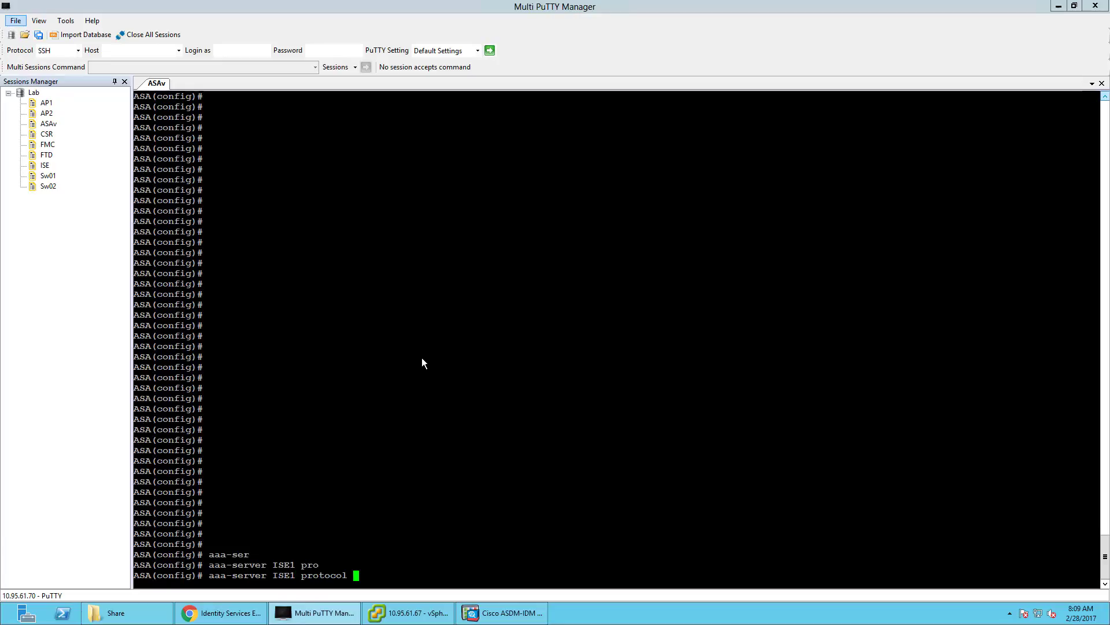
pyautogui.write('ta')
pyautogui.press('Tab')
pyautogui.press('Return')
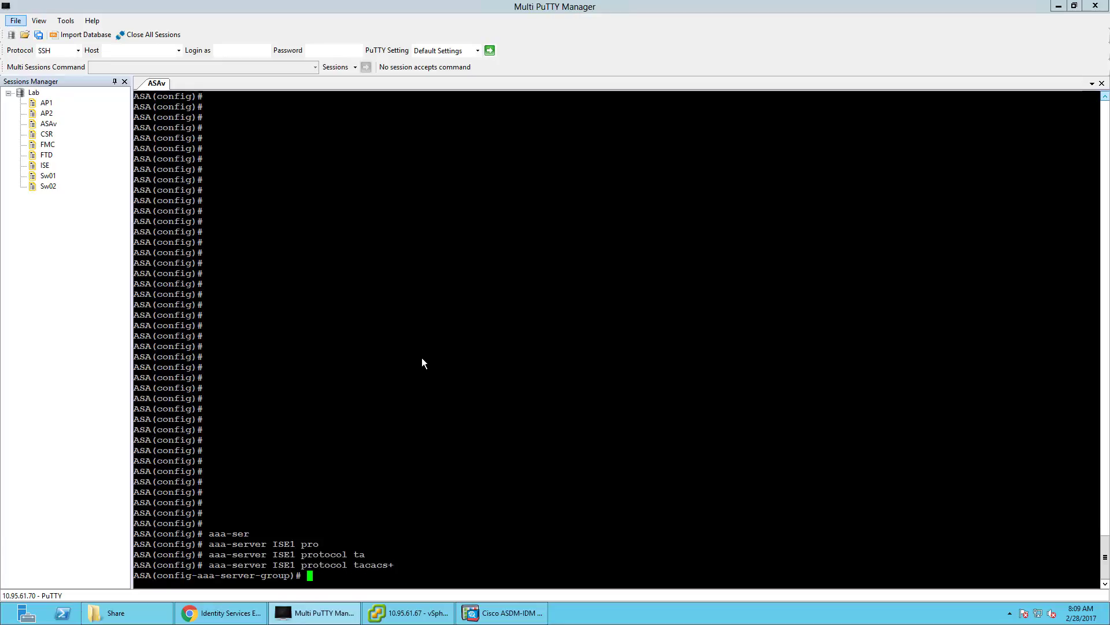
# Add host 10.1.100.21 on the inside interface to ISE1 and set its shared key.
pyautogui.press('Tab')
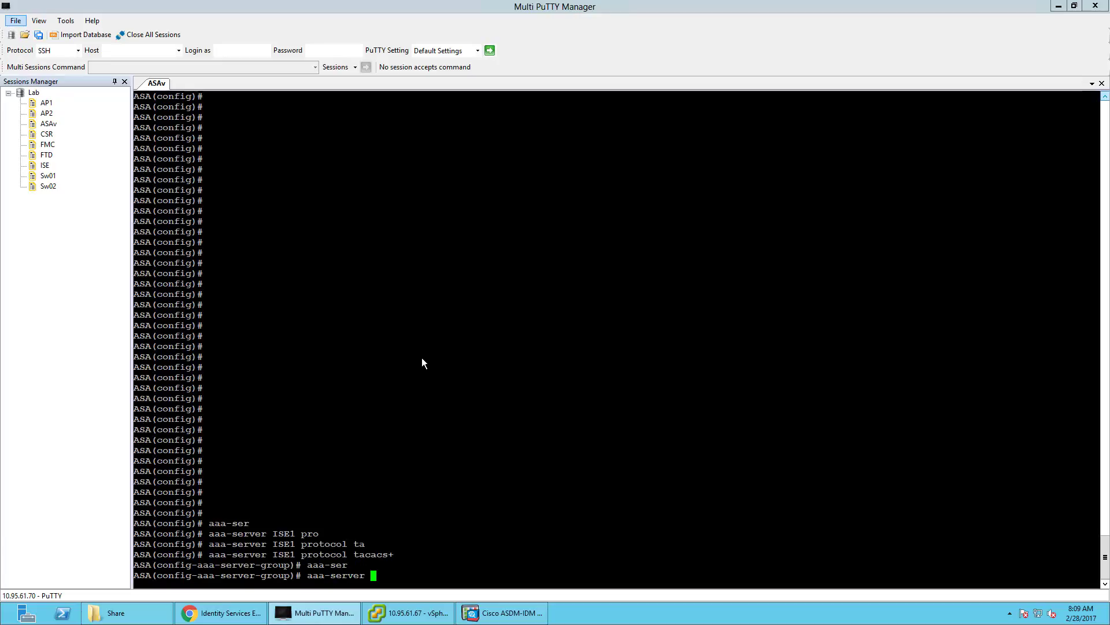
pyautogui.press('Tab')
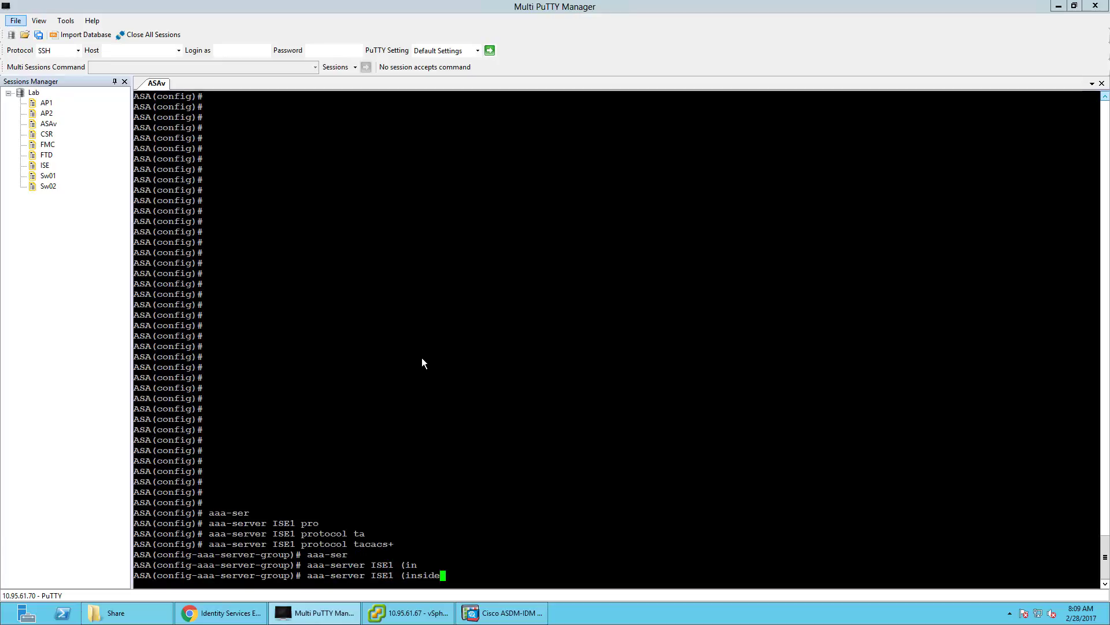
pyautogui.press('Return')
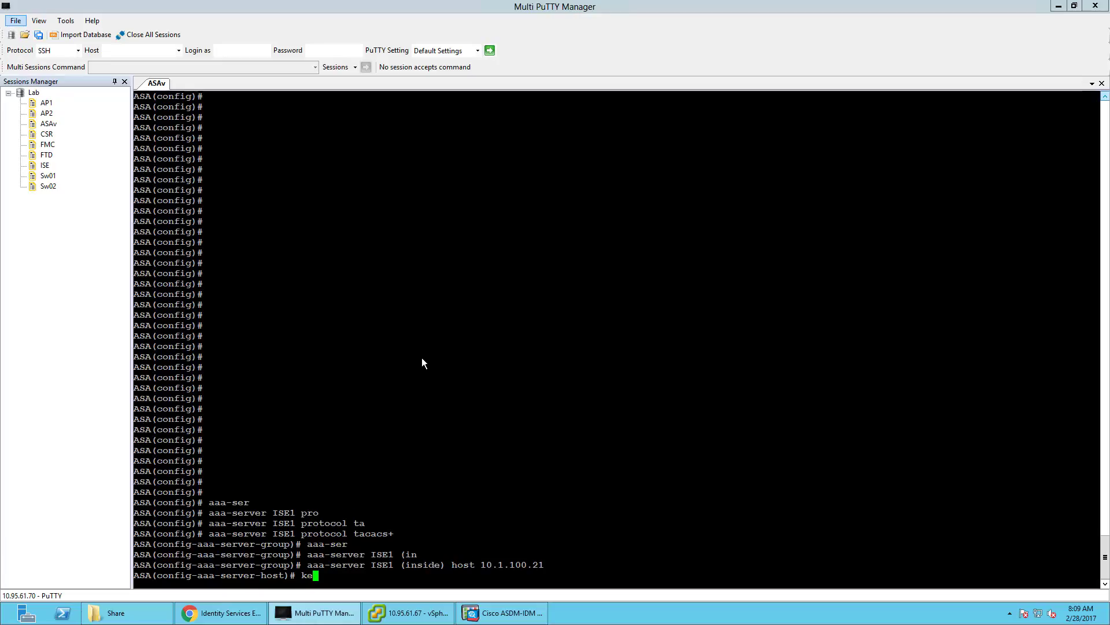
pyautogui.press('Tab')
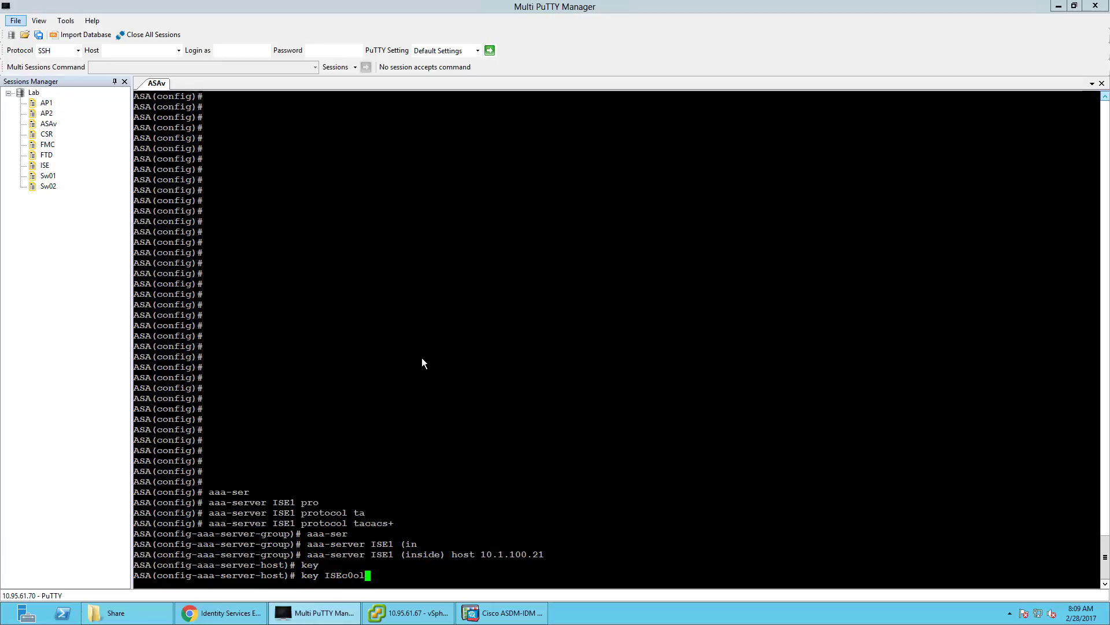
pyautogui.press('Return')
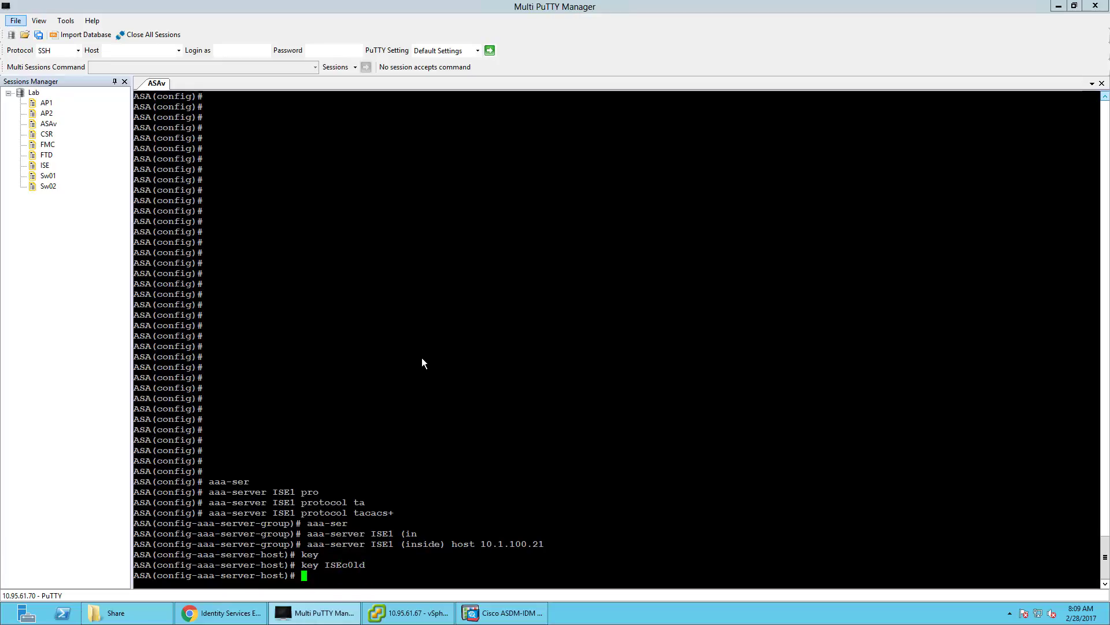
# Verify the AAA configuration with show run aaa.
pyautogui.press('Return')
pyautogui.press('Return')
pyautogui.press('Return')
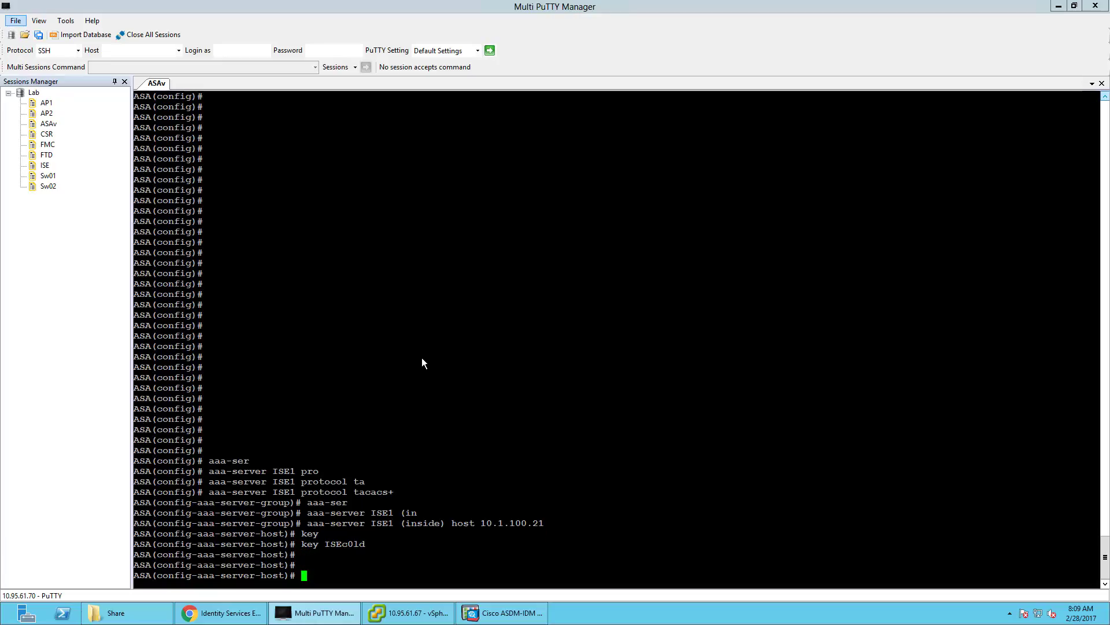
pyautogui.write('show run ')
pyautogui.write('aaa')
pyautogui.press('Return')
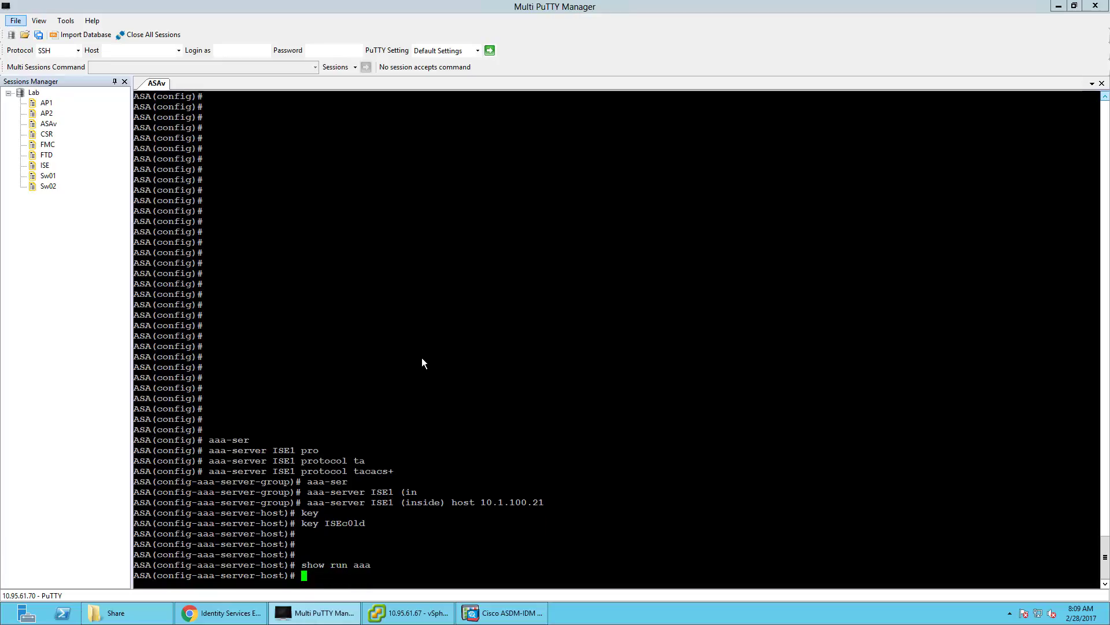
# Enter aaa authentication ssh console ISE1 LOCAL.
pyautogui.write('aaa auth')
pyautogui.press('Tab')
pyautogui.write('en')
pyautogui.press('Tab')
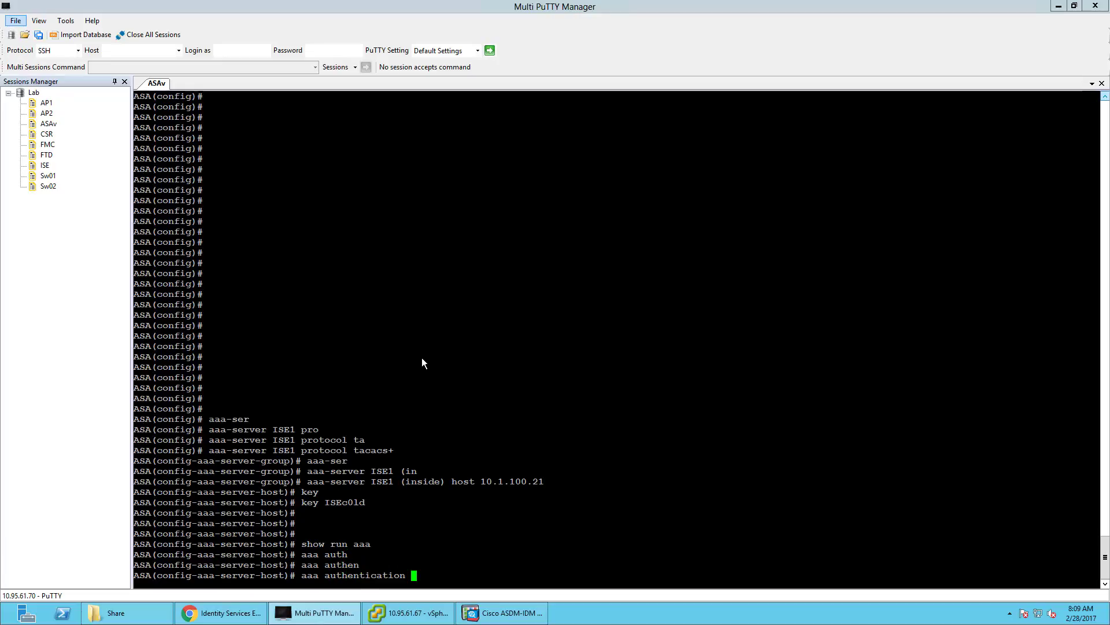
pyautogui.write('ssh')
pyautogui.press('Tab')
pyautogui.write('conso')
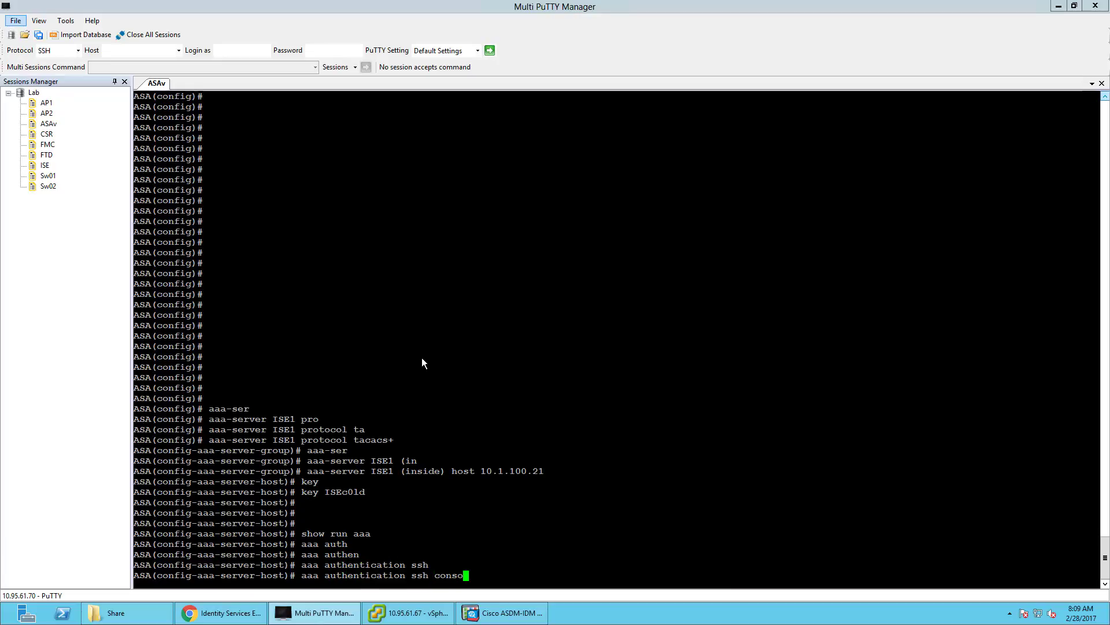
pyautogui.press('Tab')
pyautogui.write('ISE1 LOCAL')
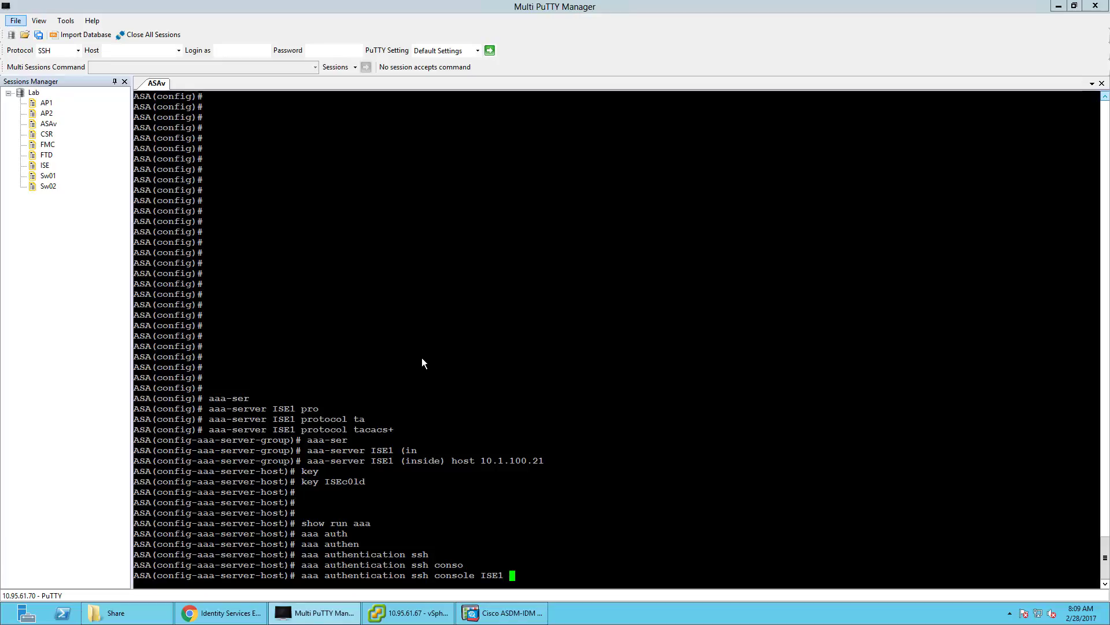
pyautogui.press('Return')
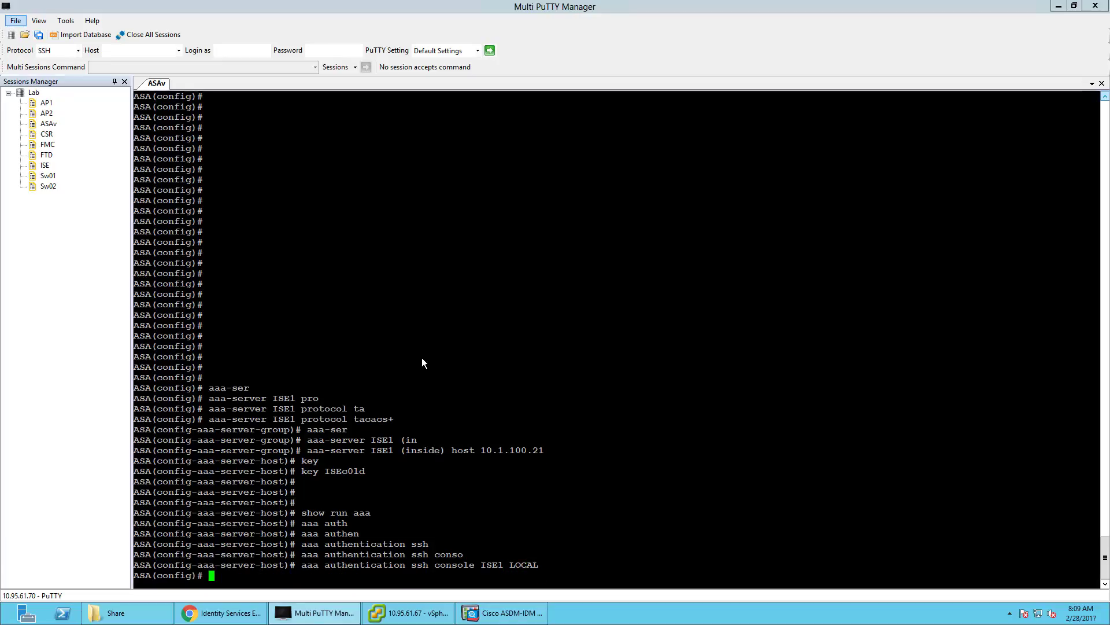
# Enter aaa authentication enable console ISE1 LOCAL.
pyautogui.write('aaa auth')
pyautogui.press('Tab')
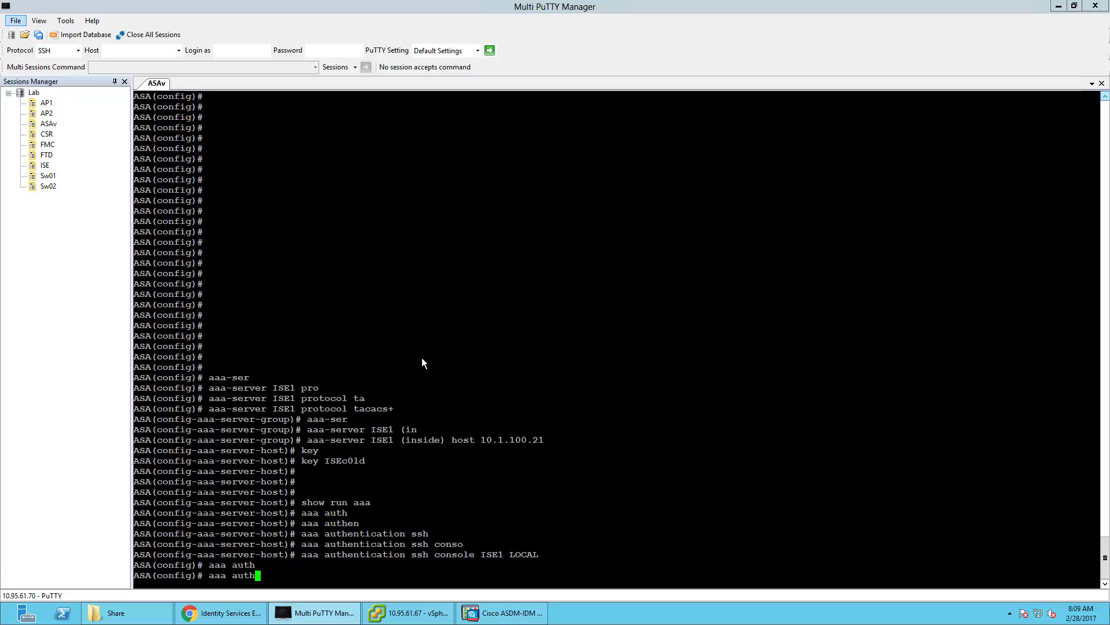
pyautogui.write('en')
pyautogui.press('Tab')
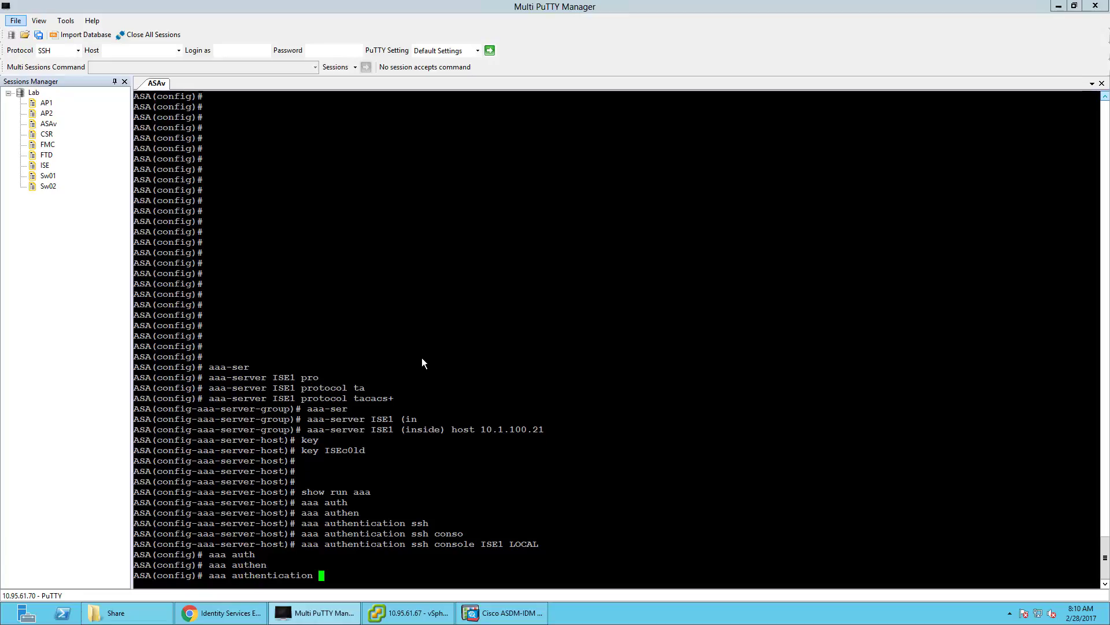
pyautogui.write('en')
pyautogui.press('Tab')
pyautogui.write('con')
pyautogui.press('Tab')
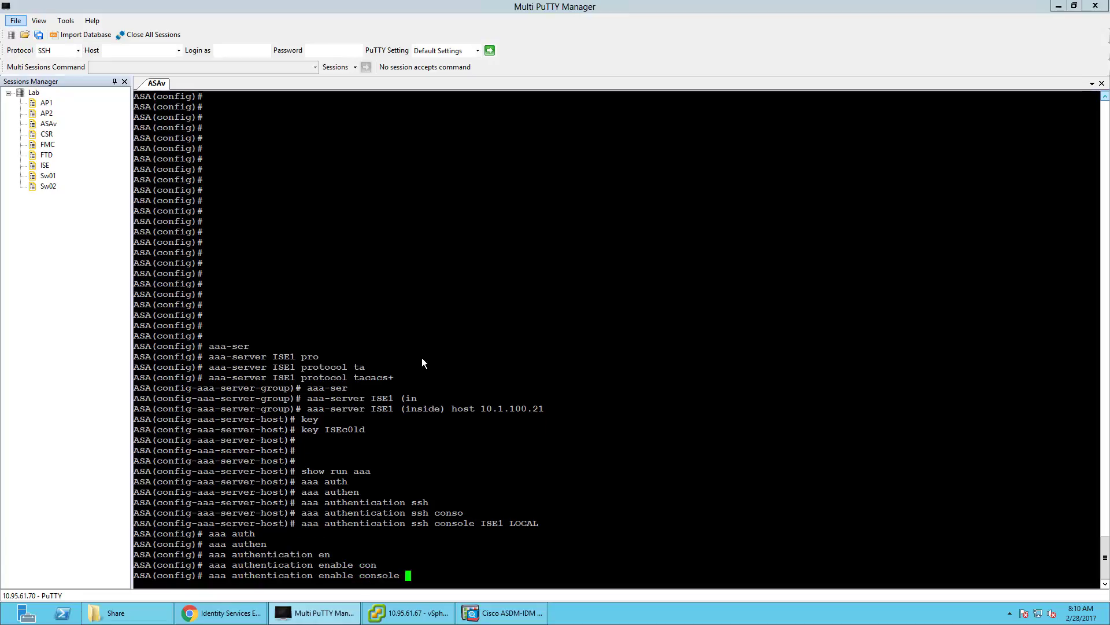
pyautogui.write('ISE1 LOCAL')
pyautogui.press('Return')
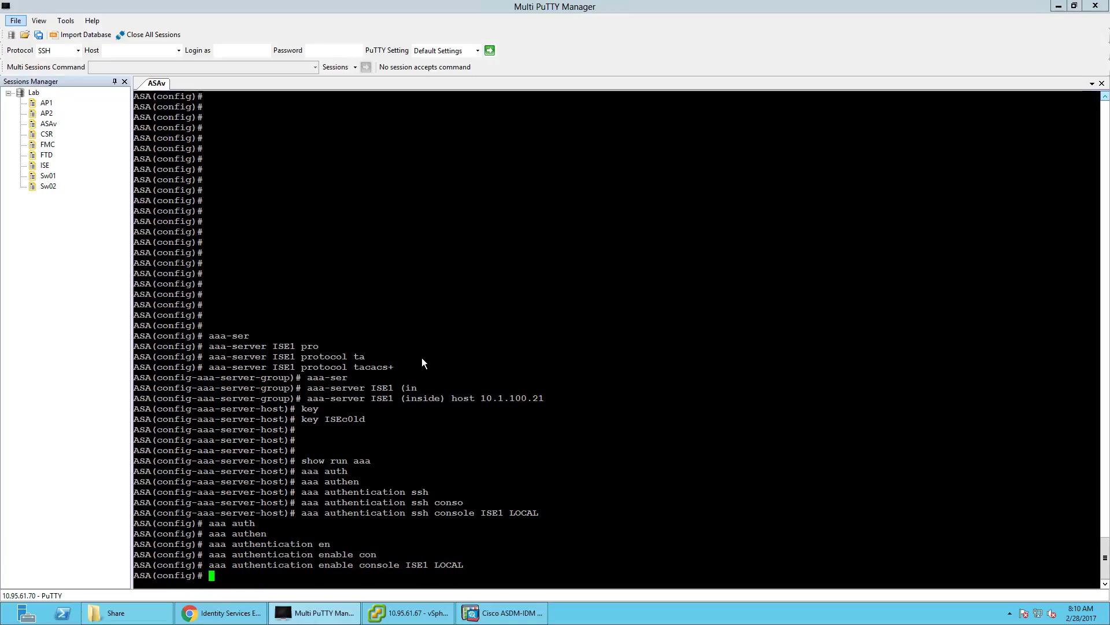
# Enter aaa authentication http console ISE1 LOCAL.
pyautogui.write('aaa auth')
pyautogui.press('Tab')
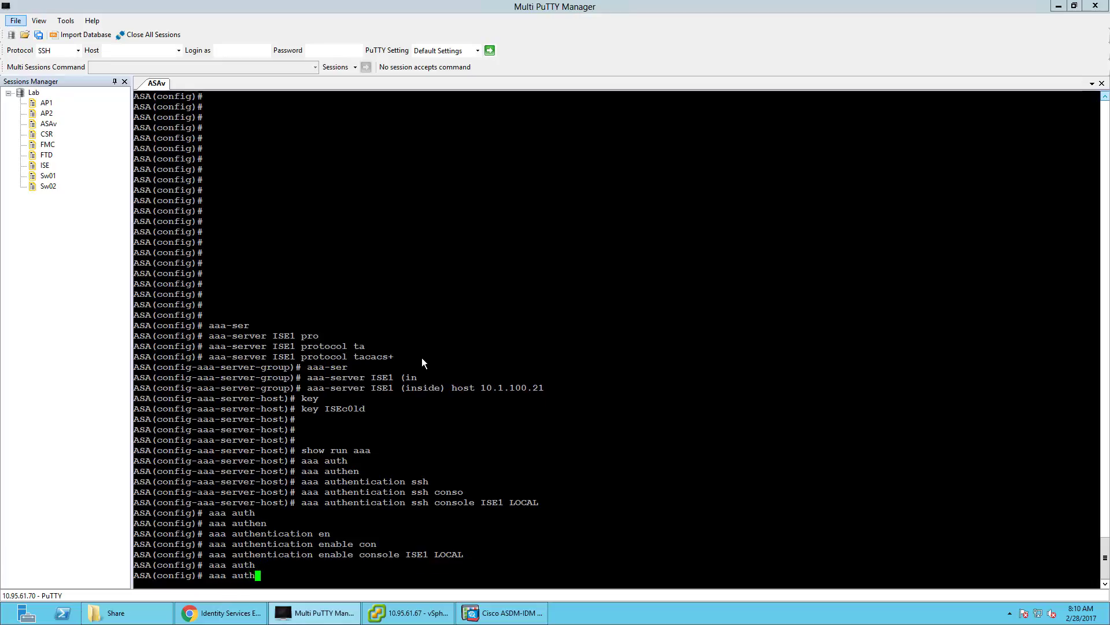
pyautogui.write('en')
pyautogui.press('Tab')
pyautogui.write('htt')
pyautogui.press('Tab')
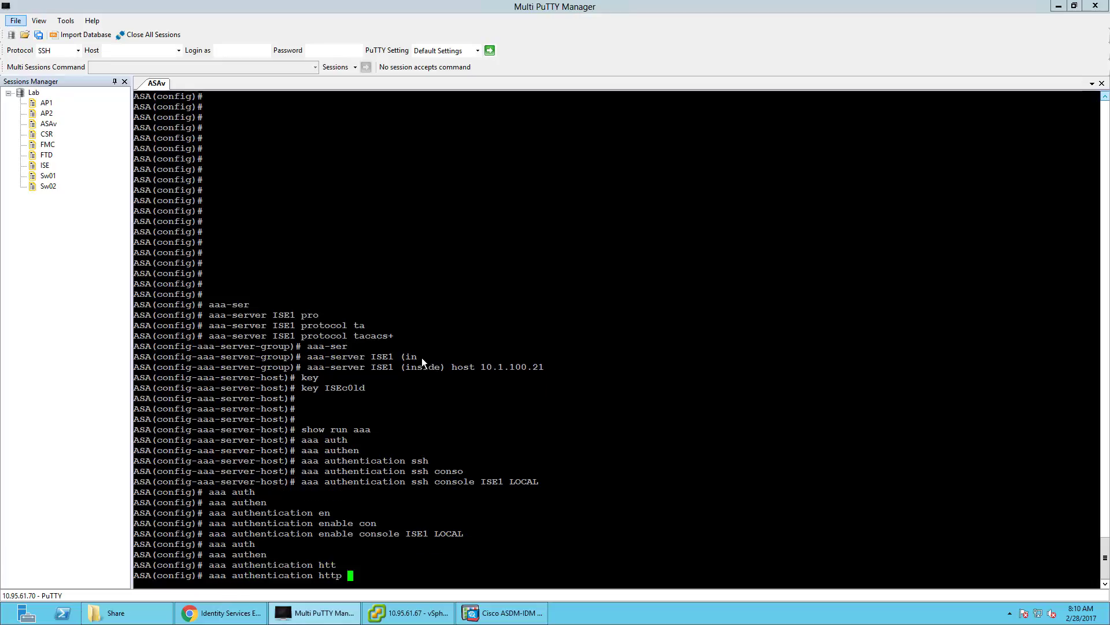
pyautogui.write('con')
pyautogui.press('Tab')
pyautogui.write('ISE1 ')
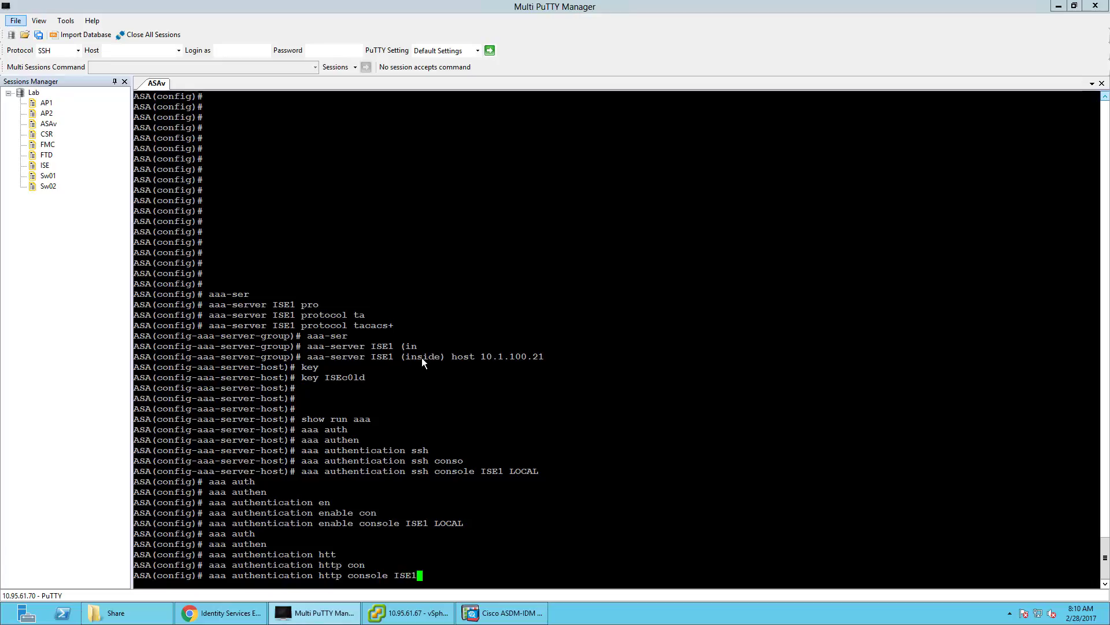
pyautogui.write('LOCAL')
pyautogui.press('Return')
# Set the ASA network device's Device Type to Firewalls and save it.
pyautogui.click(239, 612)
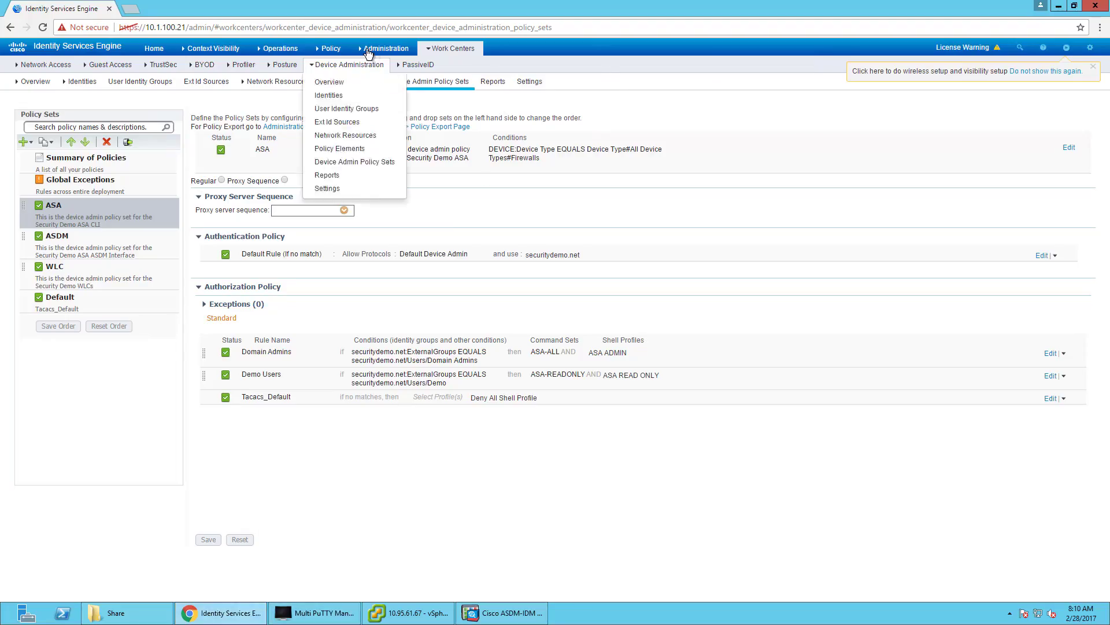
pyautogui.click(332, 49)
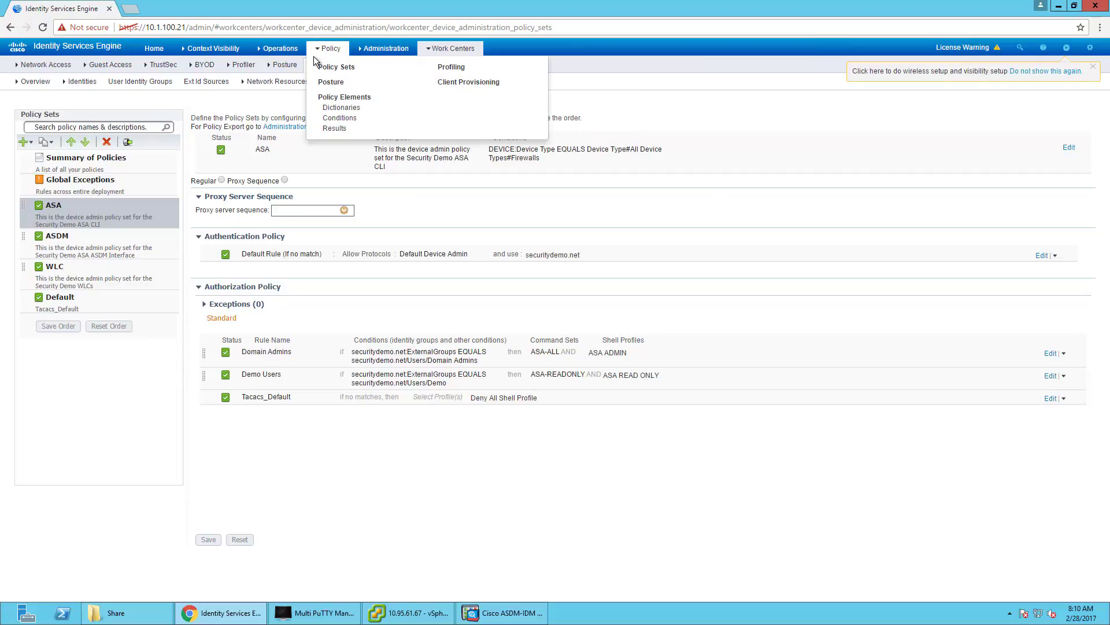
pyautogui.moveTo(373, 48)
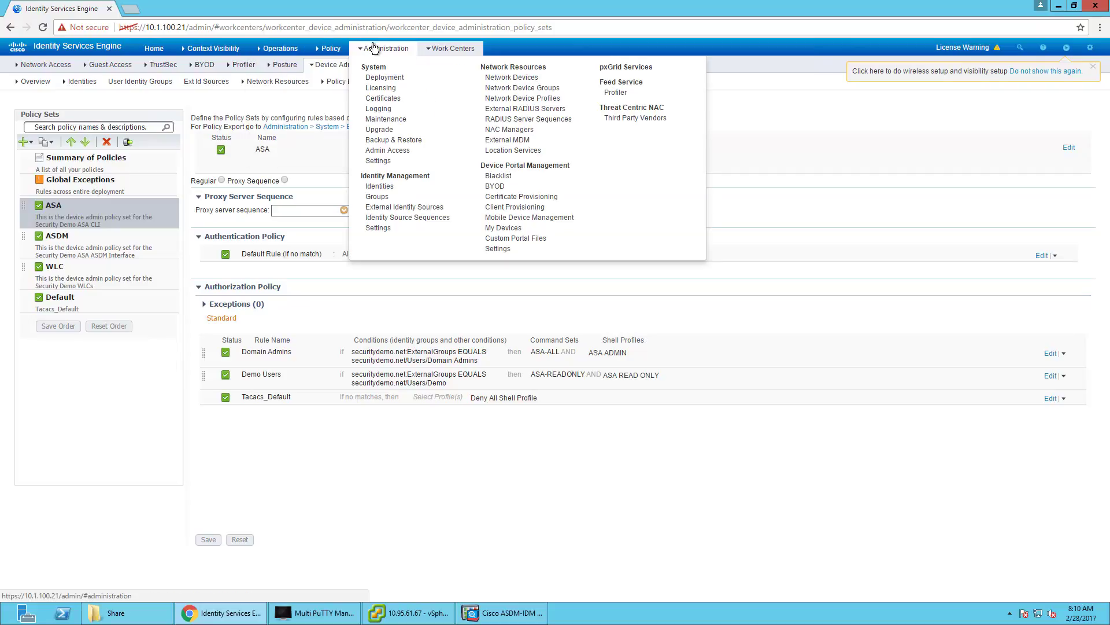
pyautogui.click(506, 77)
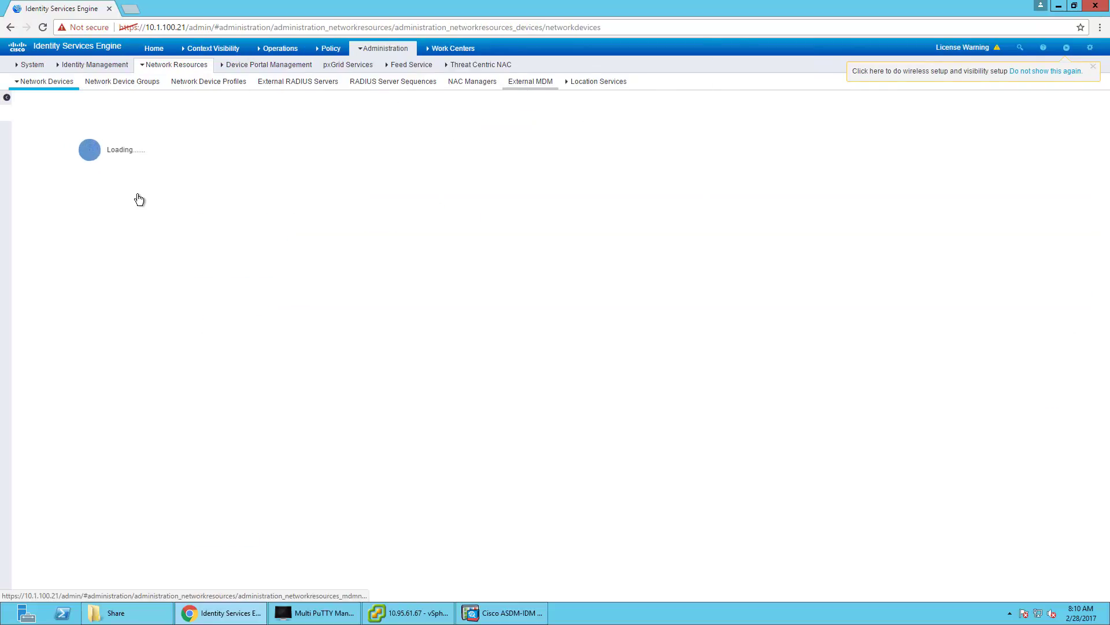
pyautogui.click(175, 169)
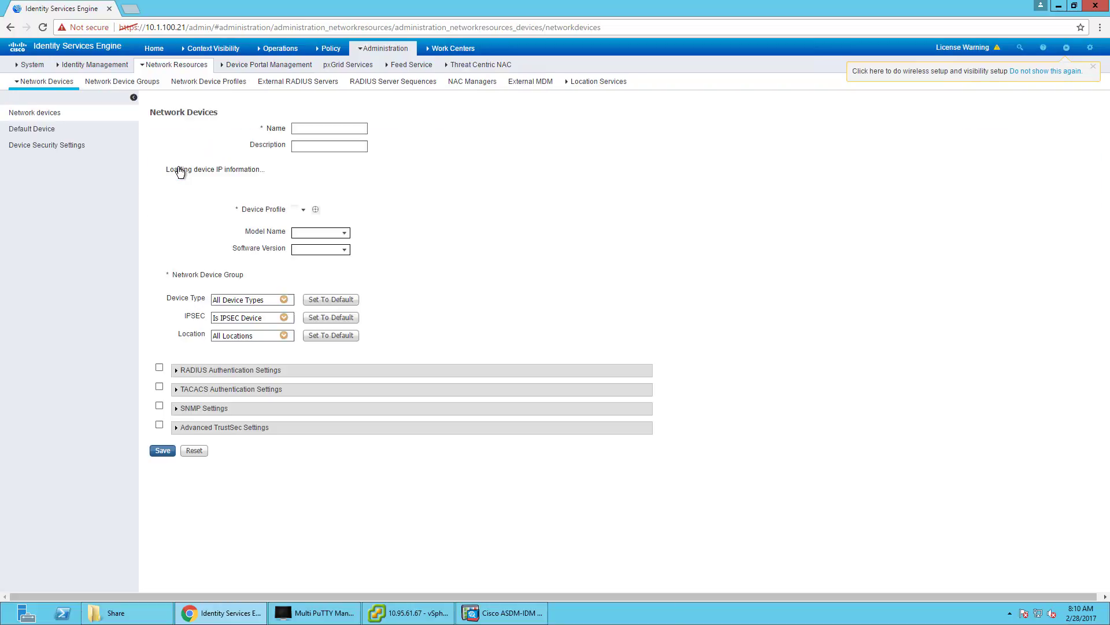
pyautogui.click(284, 316)
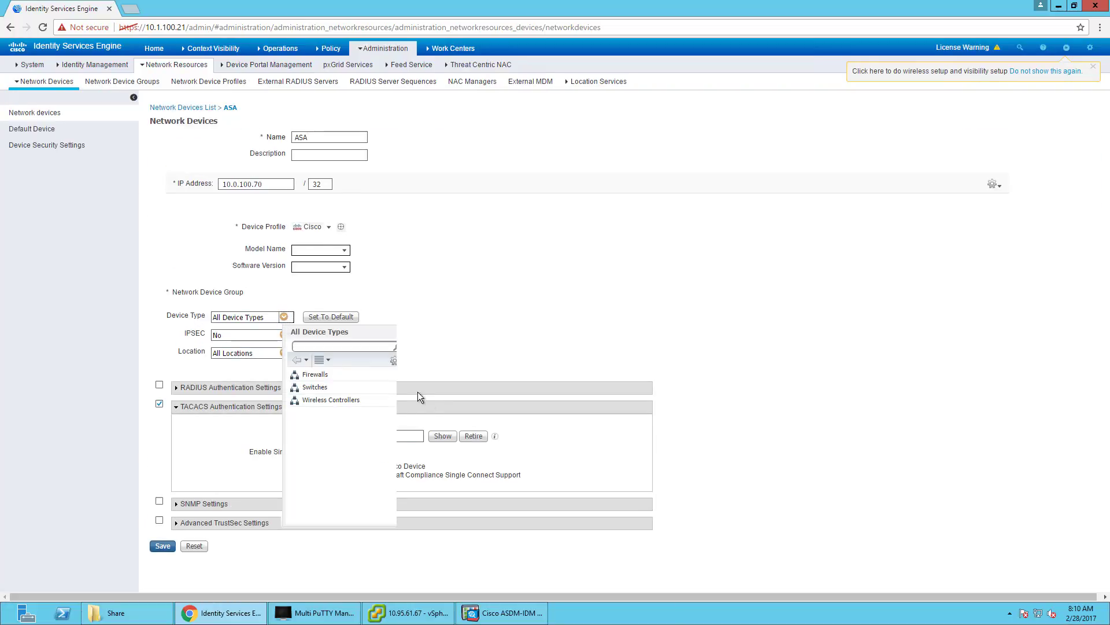
pyautogui.press('Return')
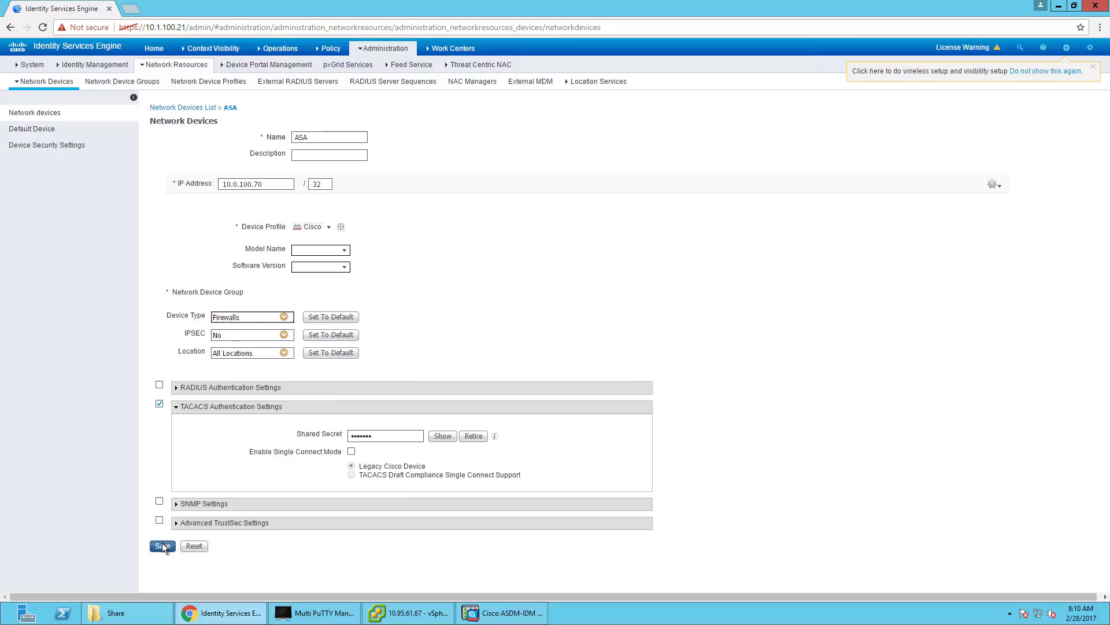
pyautogui.click(163, 546)
pyautogui.click(315, 613)
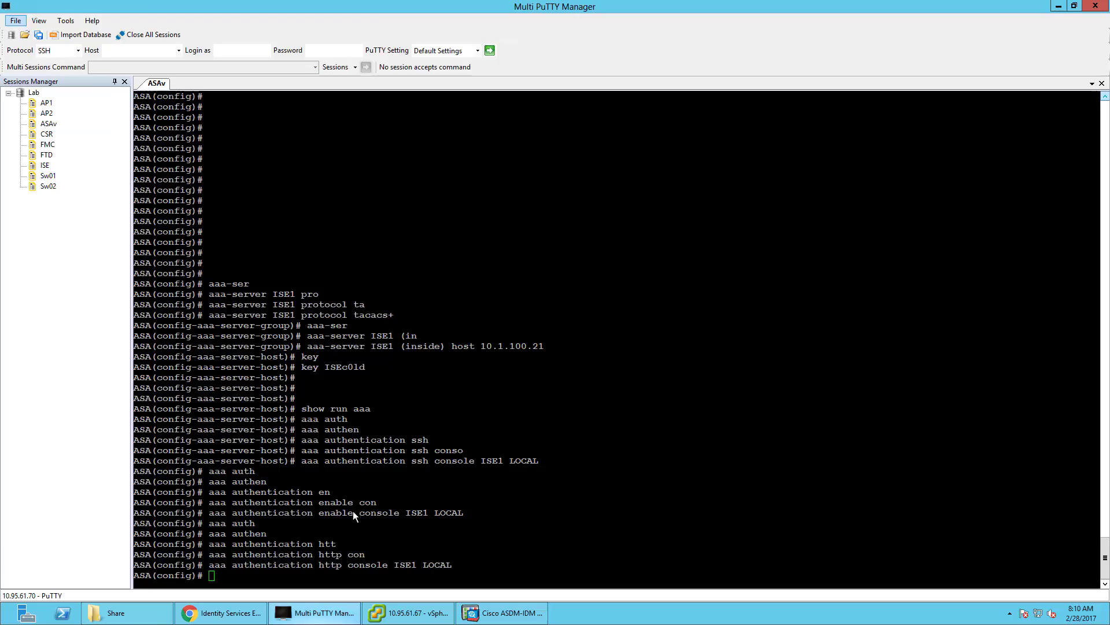
# Enable 'aaa authentication secure-http-client' on the ASA.
pyautogui.click(354, 515)
pyautogui.write('aaa ')
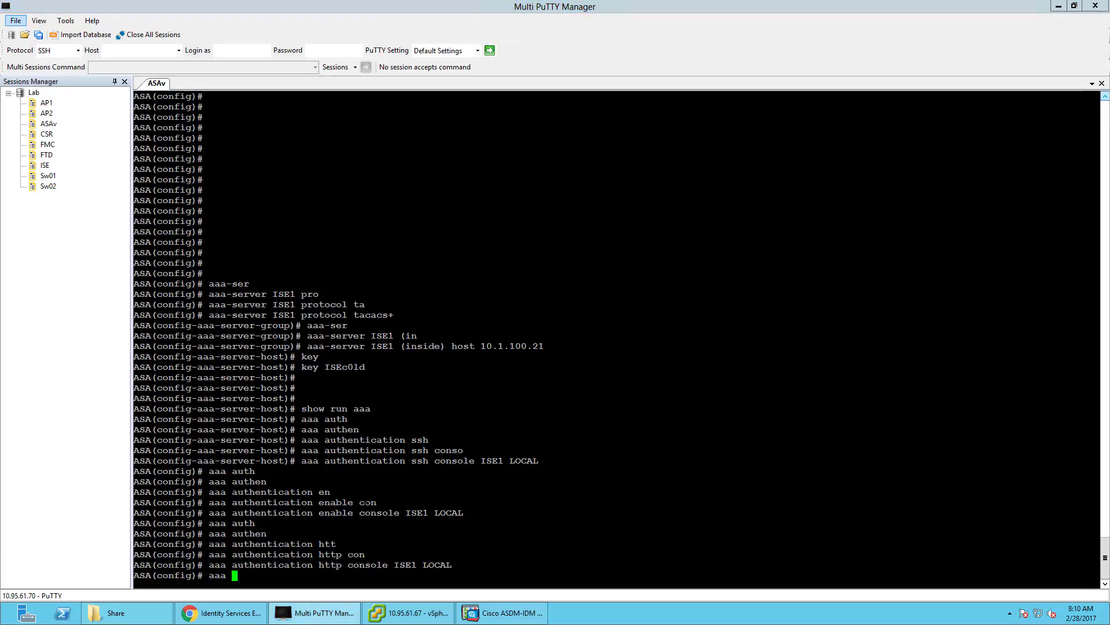
pyautogui.write('auth')
pyautogui.press('Tab')
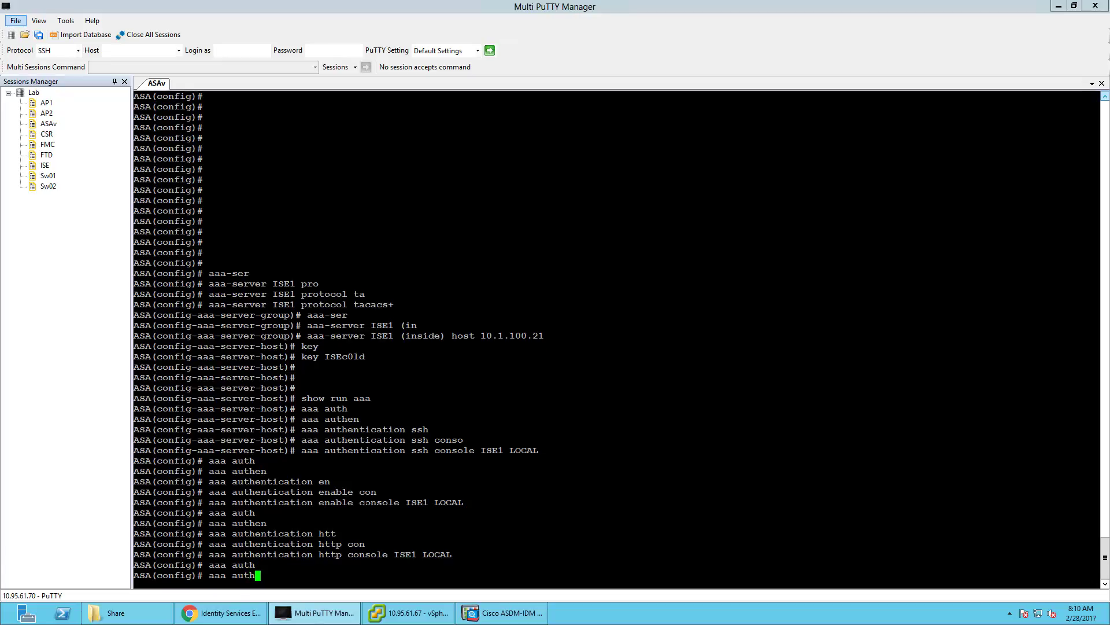
pyautogui.write('en')
pyautogui.press('Tab')
pyautogui.write('se')
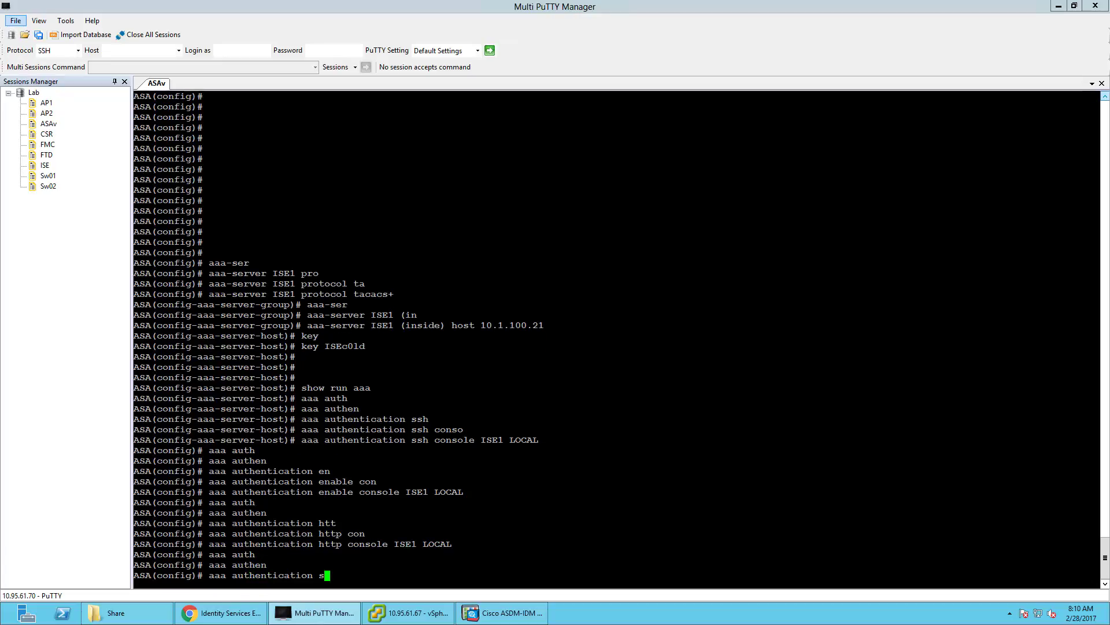
pyautogui.press('Tab')
pyautogui.write('c')
pyautogui.press('Tab')
pyautogui.press('Return')
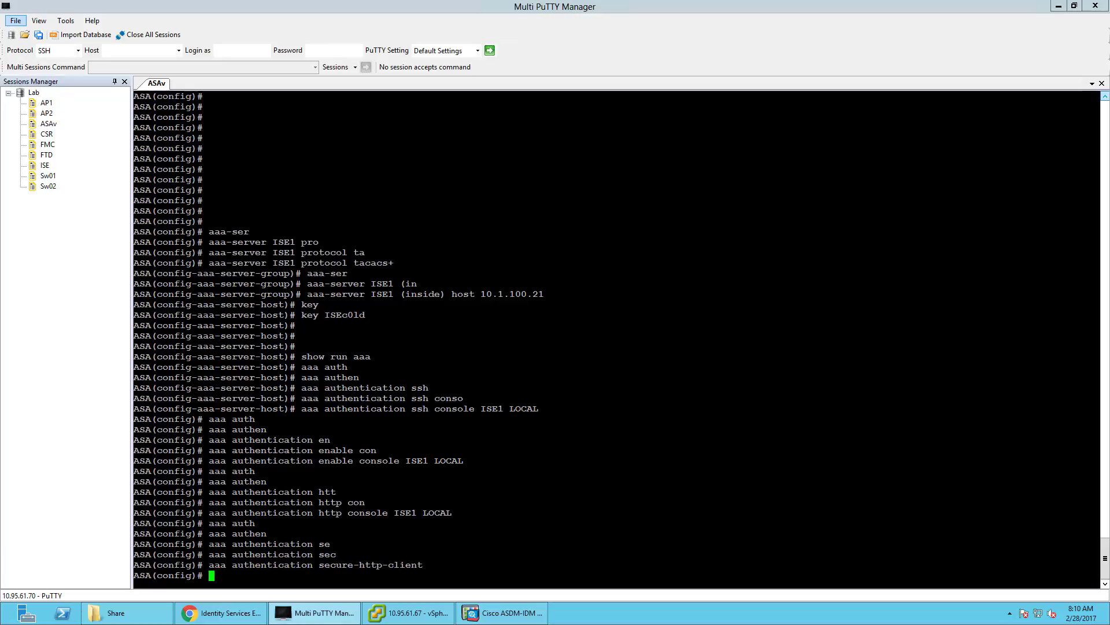
# Set exec authorization via authentication-server with auto-enable.
pyautogui.write('aaa author')
pyautogui.press('Tab')
pyautogui.write('ex')
pyautogui.press('Tab')
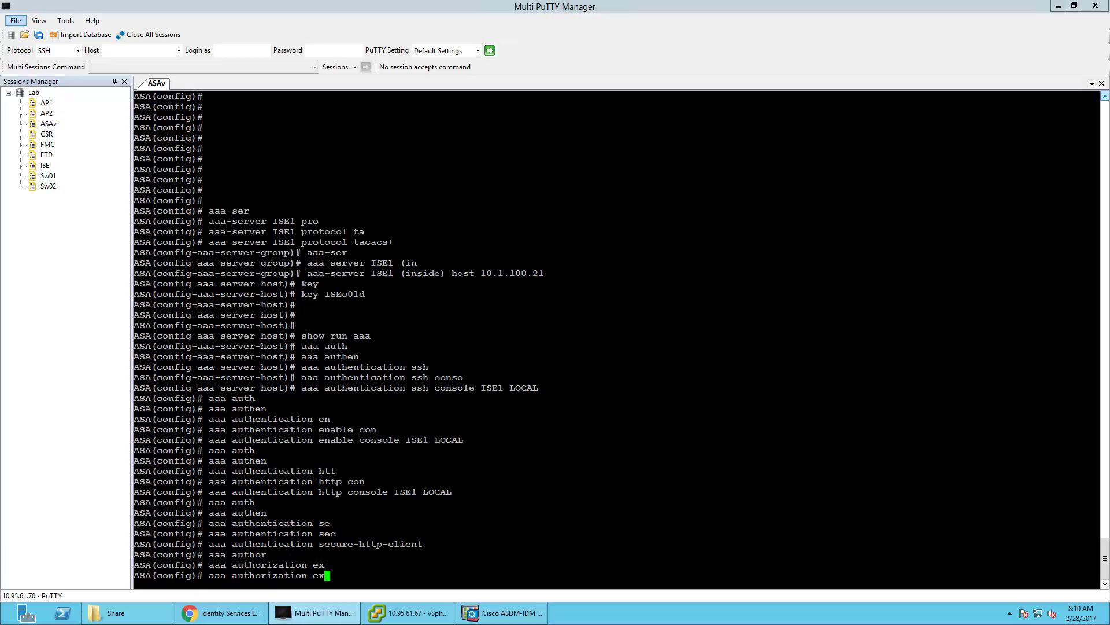
pyautogui.write('ec')
pyautogui.press('Tab')
pyautogui.write('au')
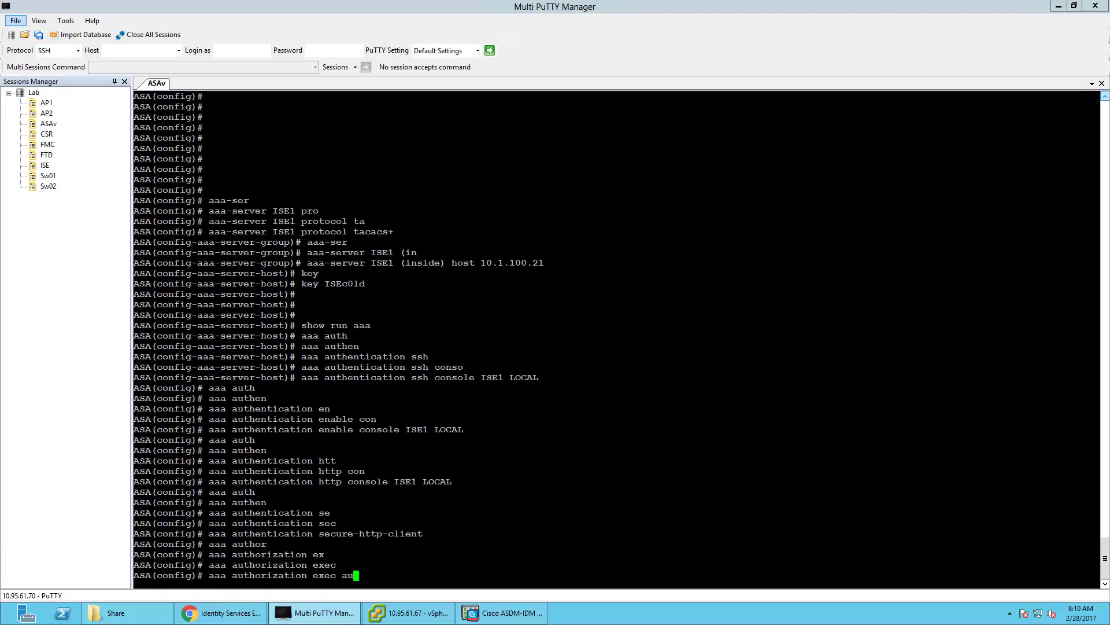
pyautogui.write('tgh')
pyautogui.press('Tab')
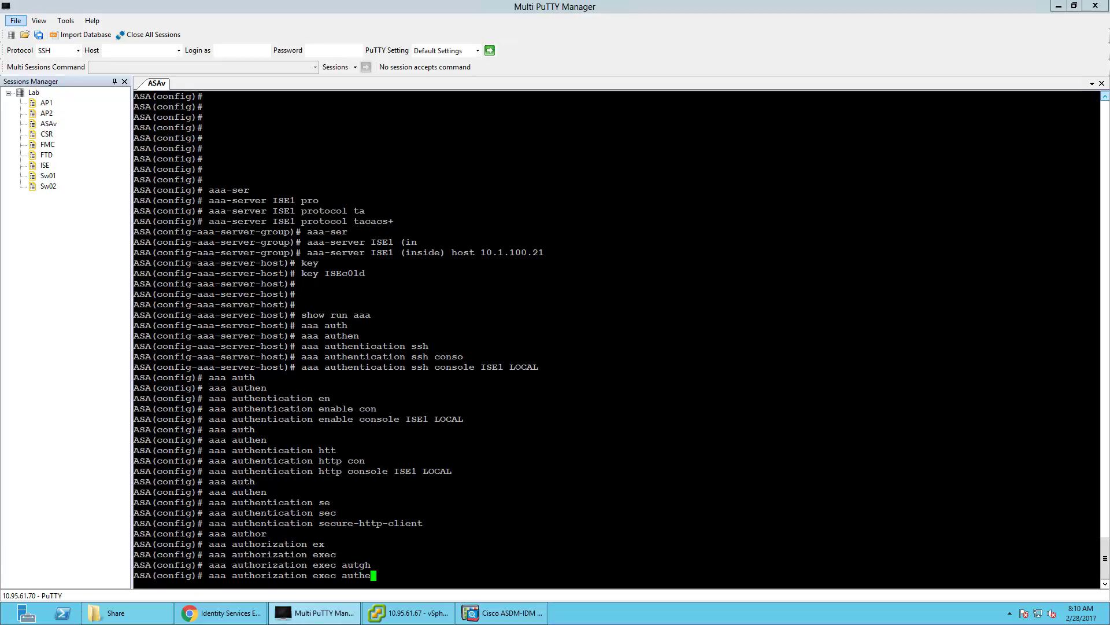
pyautogui.press('BackSpace')
pyautogui.press('BackSpace')
pyautogui.write('he')
pyautogui.press('Tab')
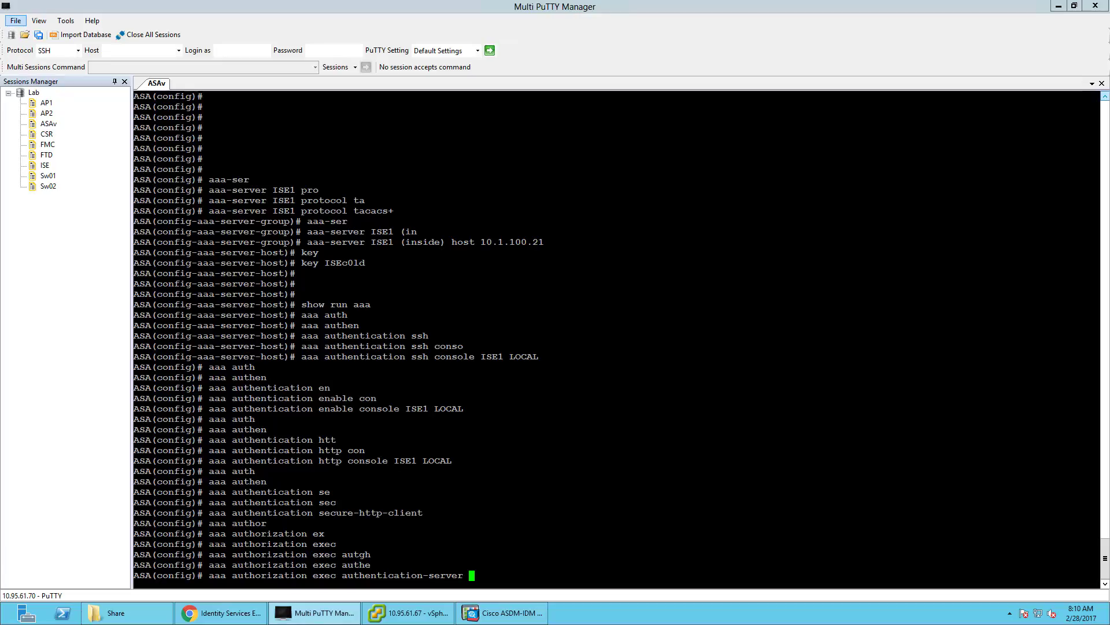
pyautogui.write('auth')
pyautogui.press('Tab')
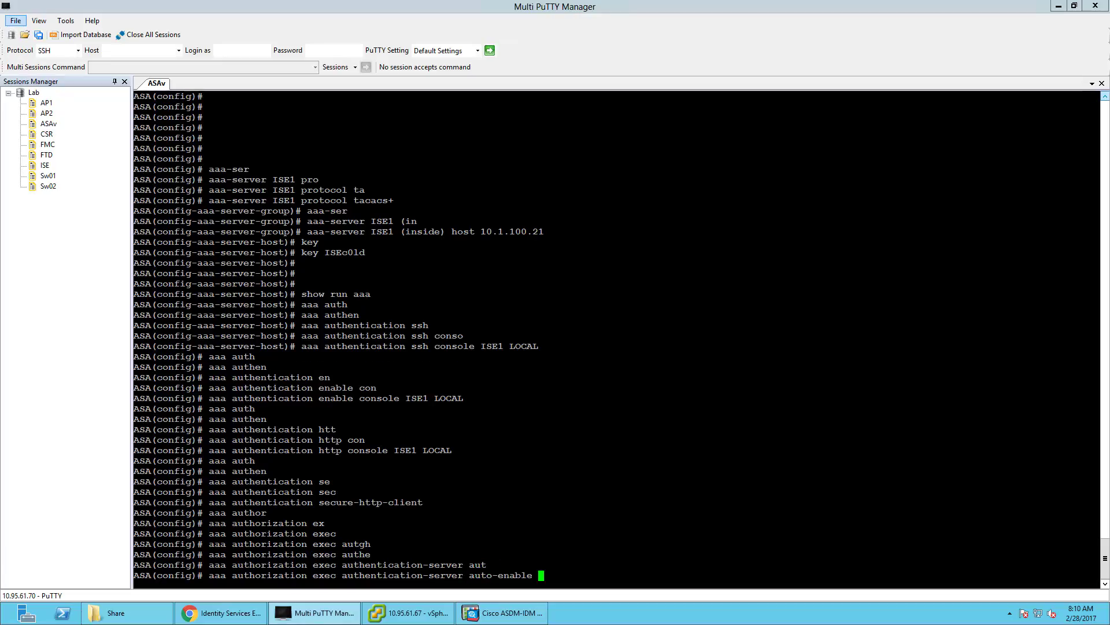
pyautogui.press('Return')
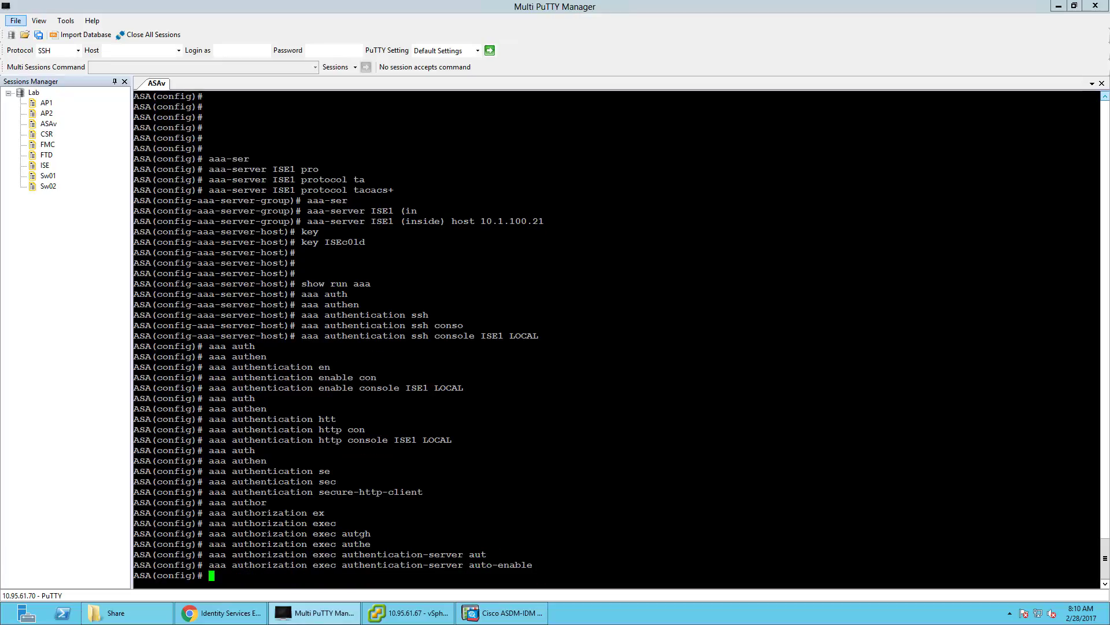
# Authorize HTTP console access against ISE1.
pyautogui.write('author')
pyautogui.press('Tab')
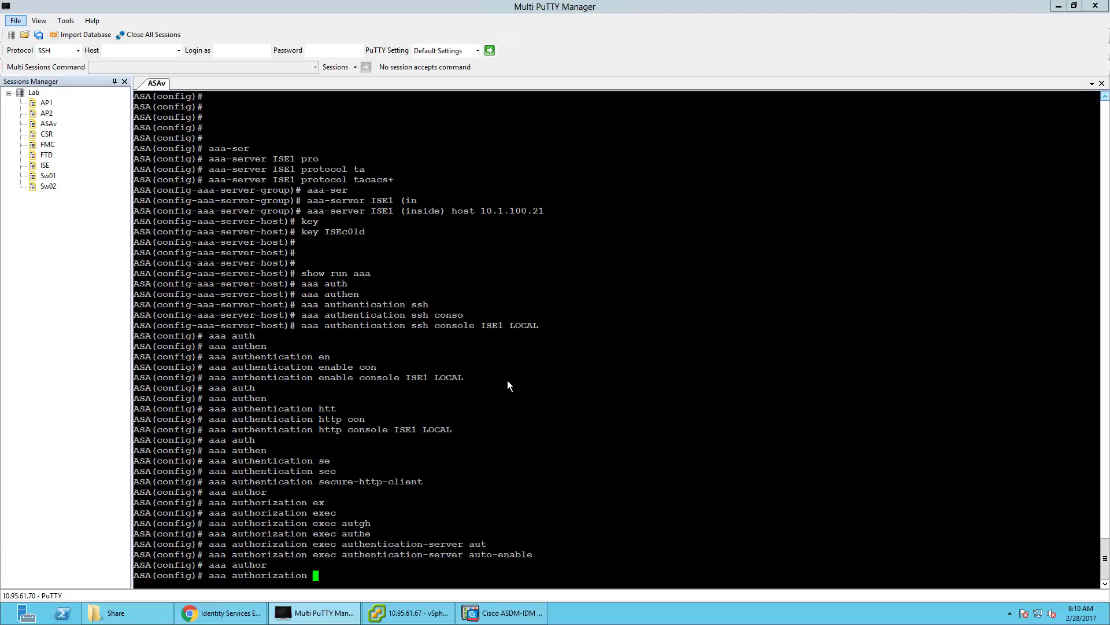
pyautogui.write('http')
pyautogui.press('Tab')
pyautogui.write('con')
pyautogui.press('Tab')
pyautogui.write('ISE!')
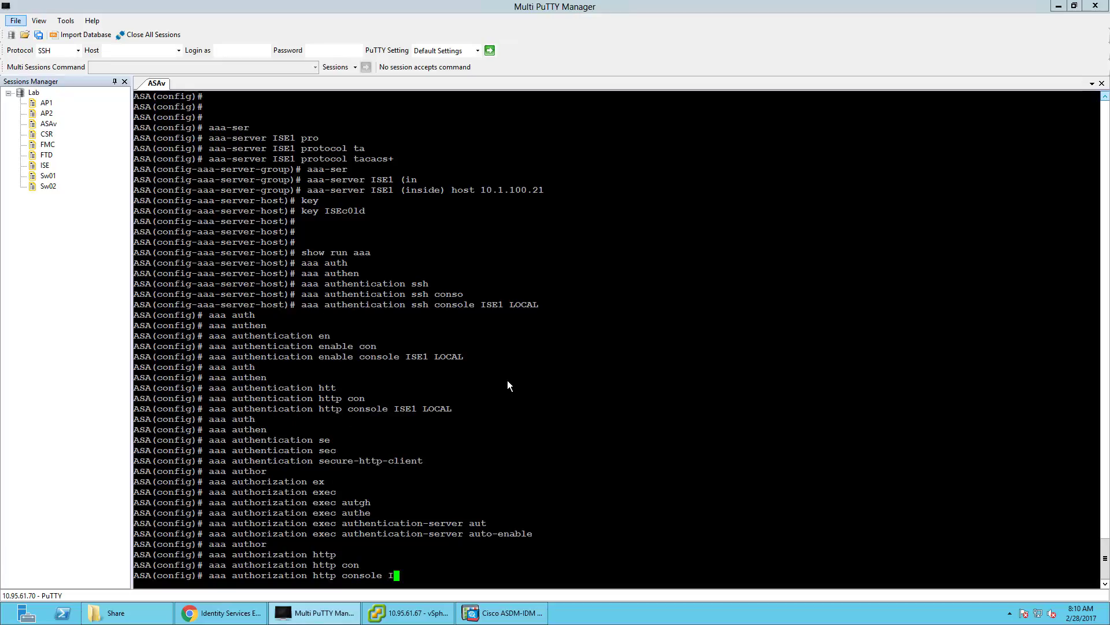
pyautogui.press('Return')
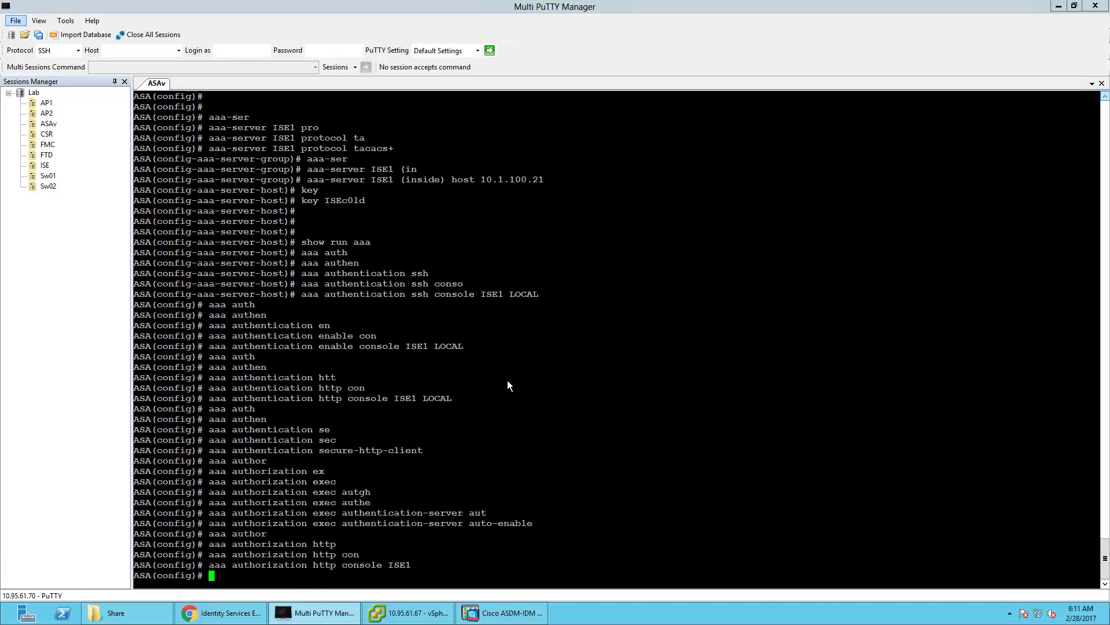
# Start the command authorization line pointing to ISE1.
pyautogui.write('aaa auth')
pyautogui.press('Tab')
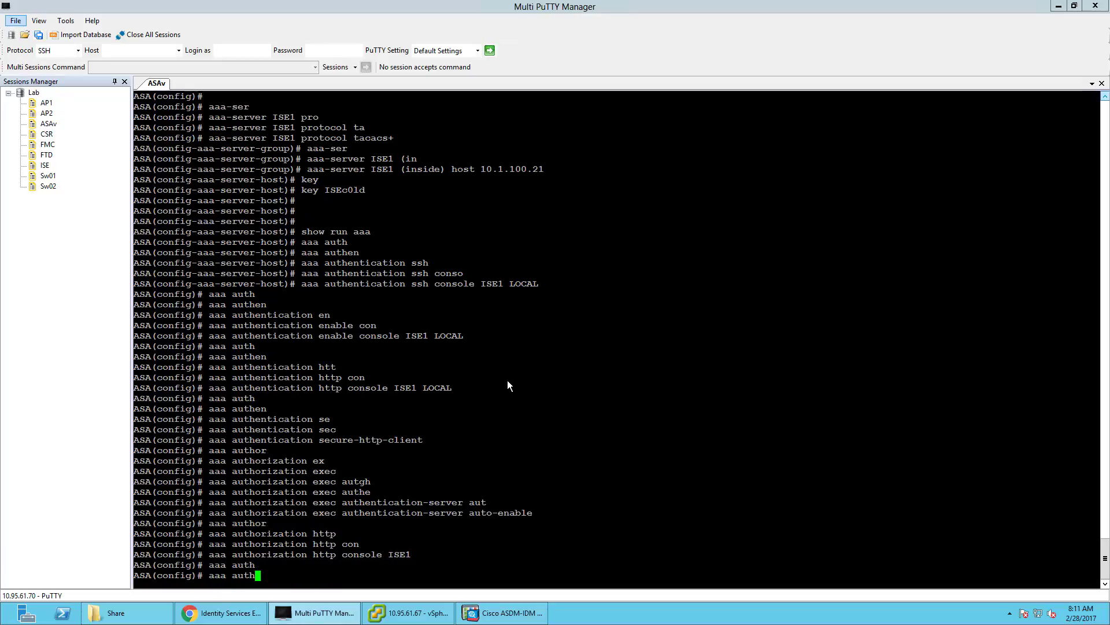
pyautogui.write('or')
pyautogui.press('Tab')
pyautogui.write('com')
pyautogui.press('Tab')
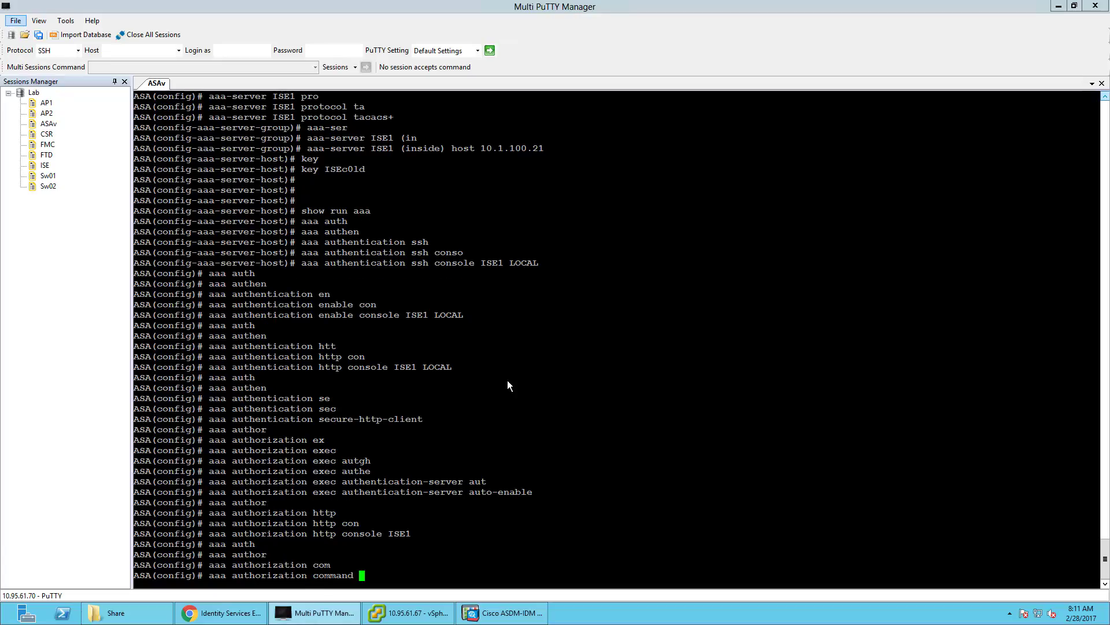
pyautogui.write('ISE1')
# Finish command authorization as ISE1 LOCAL and add SSH console accounting to ISE1.
pyautogui.write('LOCAL')
pyautogui.press('Return')
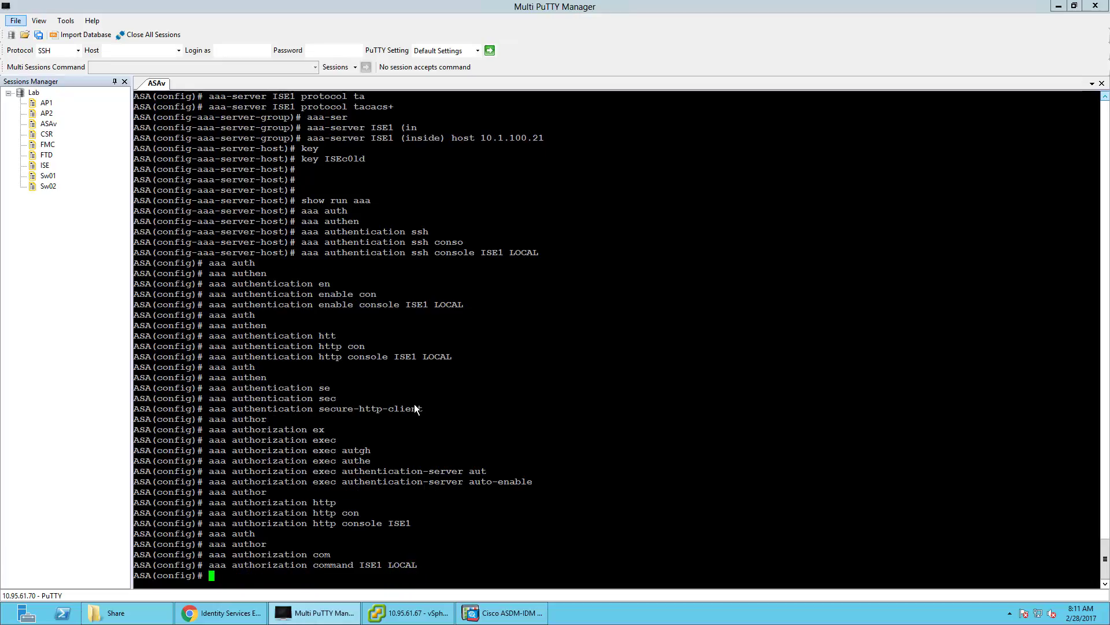
pyautogui.write('aaa accoun')
pyautogui.press('Tab')
pyautogui.press('Return')
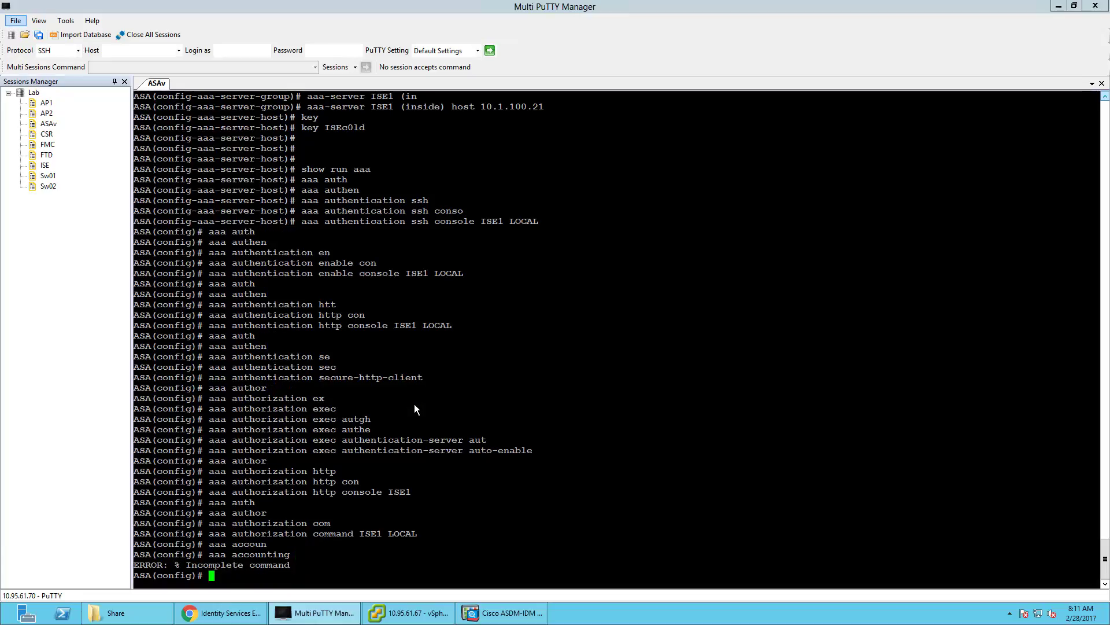
pyautogui.write('1')
pyautogui.press('Up')
pyautogui.write('ssh')
pyautogui.press('Tab')
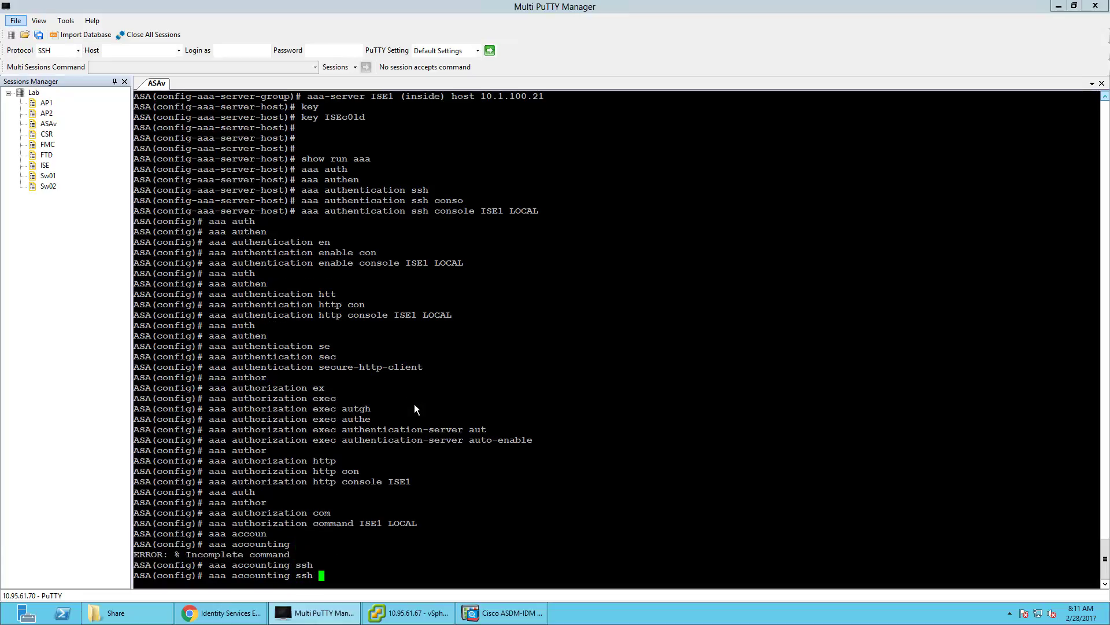
pyautogui.write('con')
pyautogui.press('Tab')
pyautogui.write('ISE')
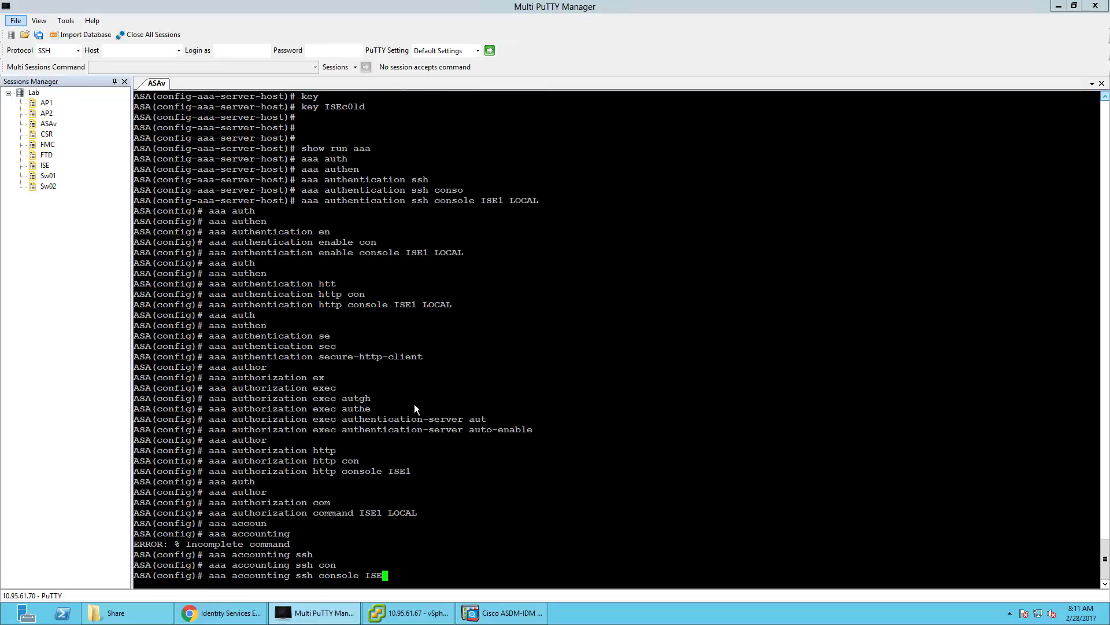
pyautogui.write('1')
pyautogui.press('Return')
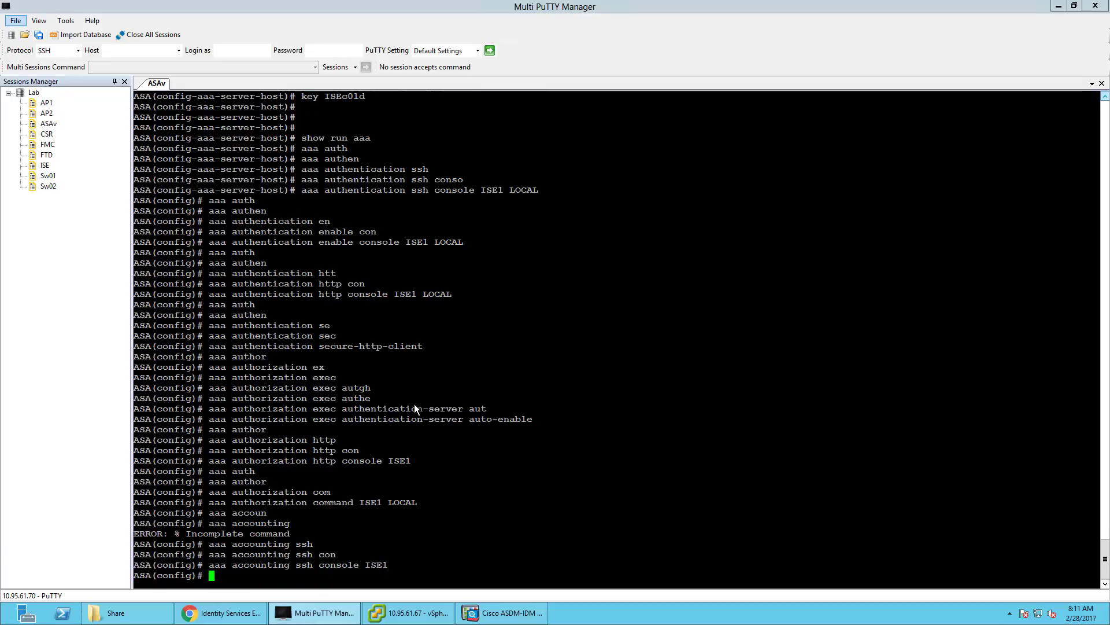
# Add serial console and enable console accounting to ISE1.
pyautogui.write('aaa acc')
pyautogui.press('Tab')
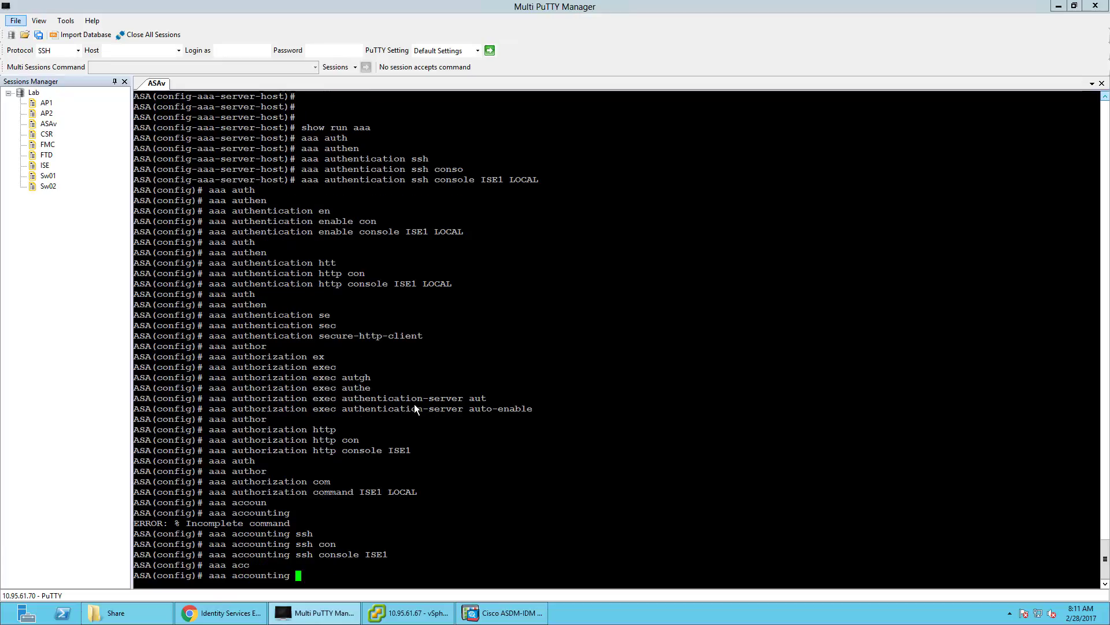
pyautogui.write('ser')
pyautogui.press('Tab')
pyautogui.write('con')
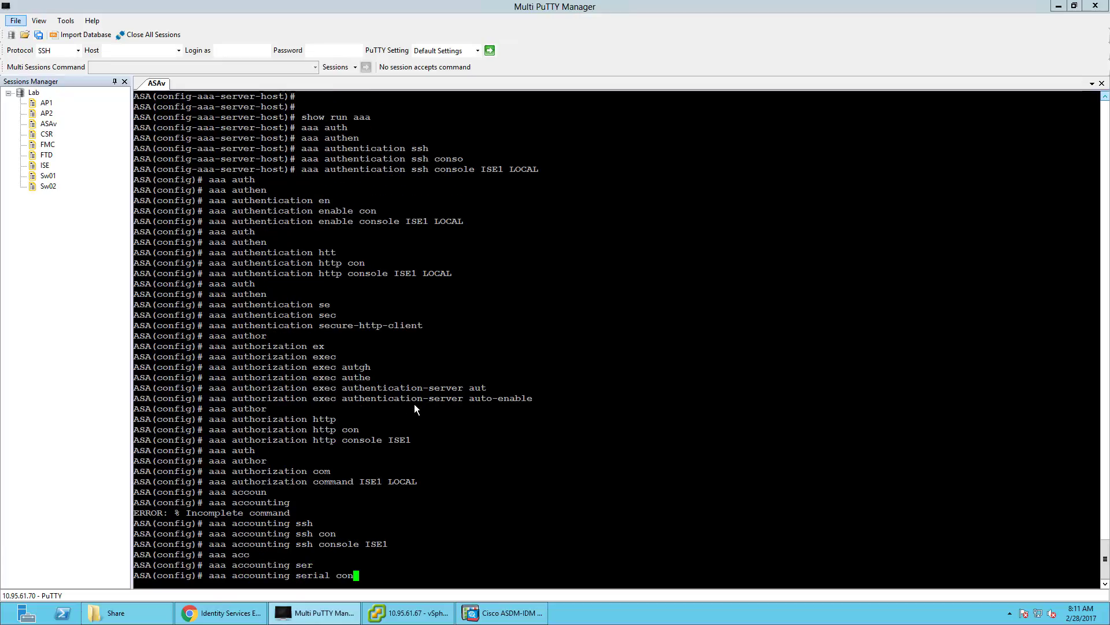
pyautogui.press('Tab')
pyautogui.write('ISE1')
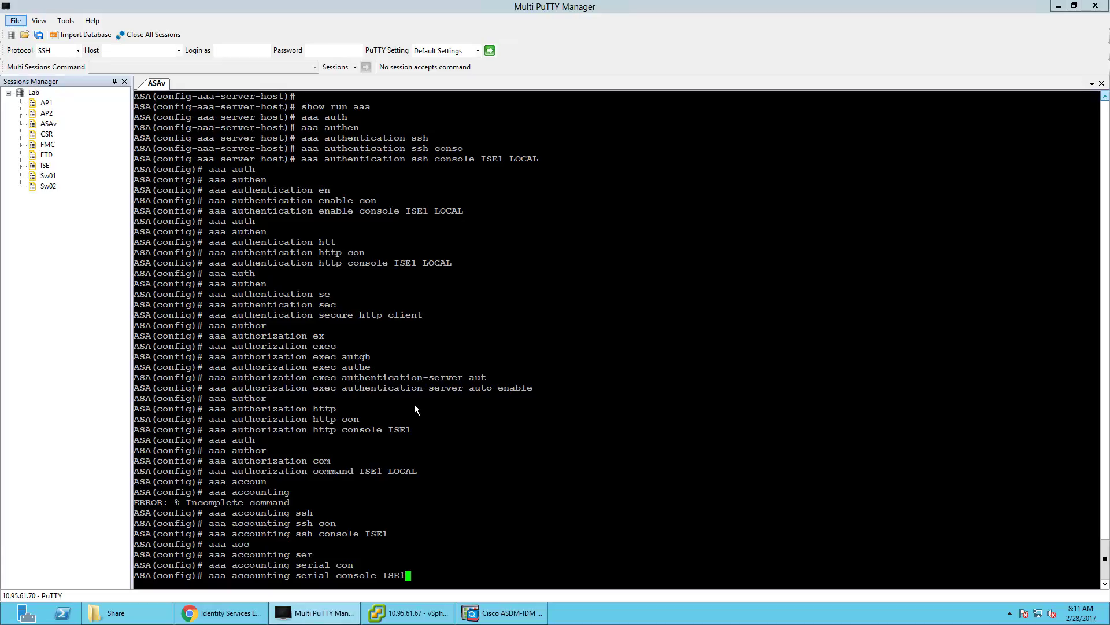
pyautogui.press('Return')
pyautogui.write('aaa accoun')
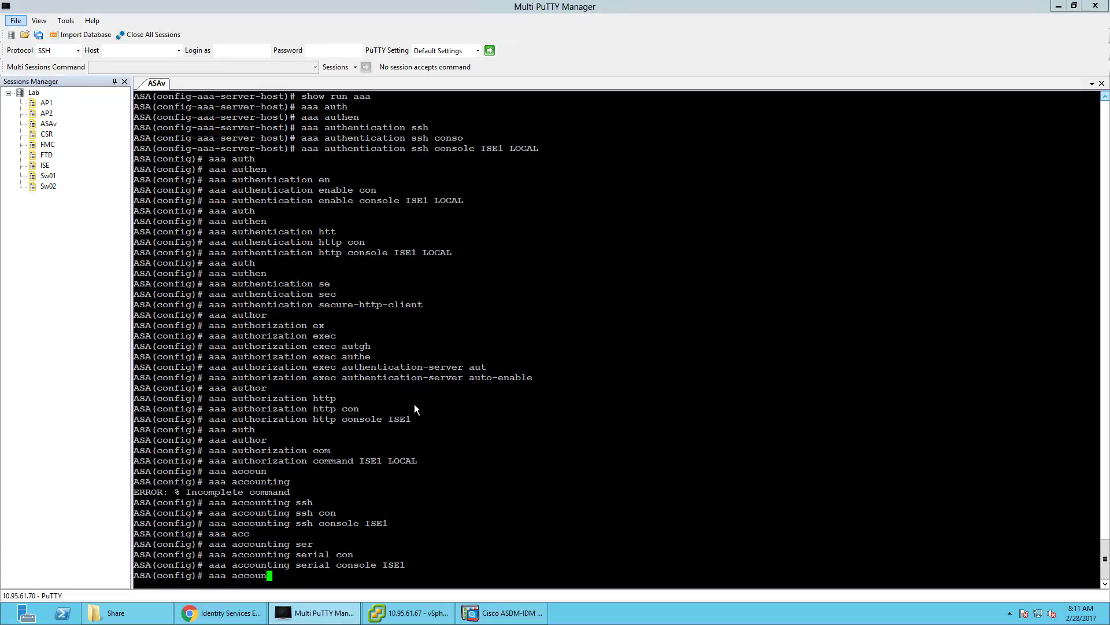
pyautogui.press('Tab')
pyautogui.write('ena')
pyautogui.press('Tab')
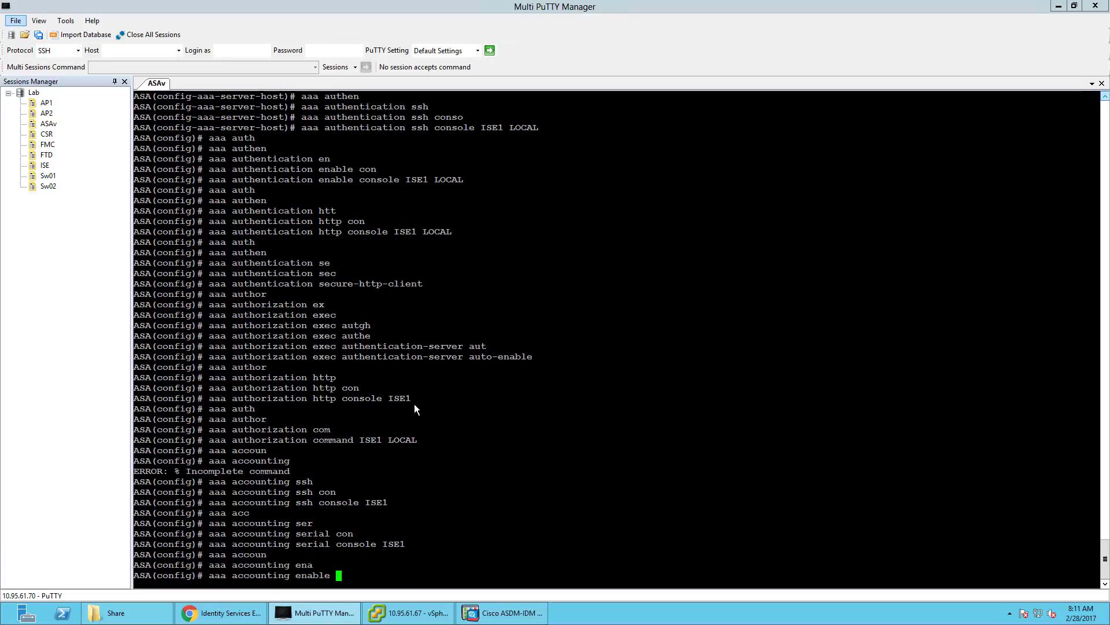
pyautogui.write('con')
pyautogui.press('Tab')
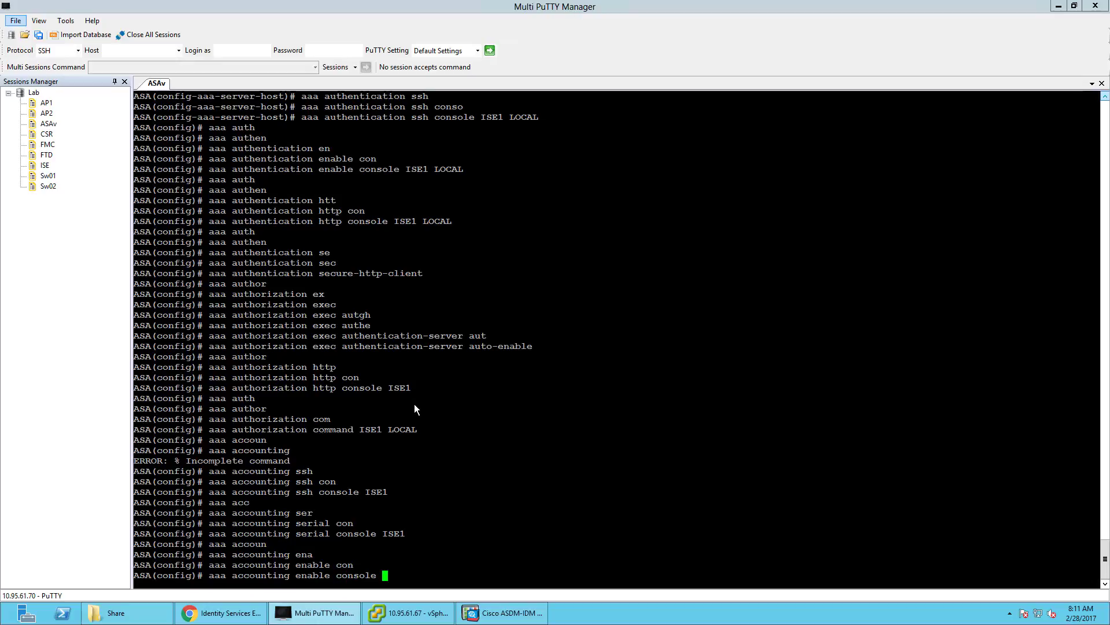
pyautogui.write('ISE1')
pyautogui.press('Return')
# Add command accounting to ISE1 and save the configuration with write mem.
pyautogui.write('aaa accoun')
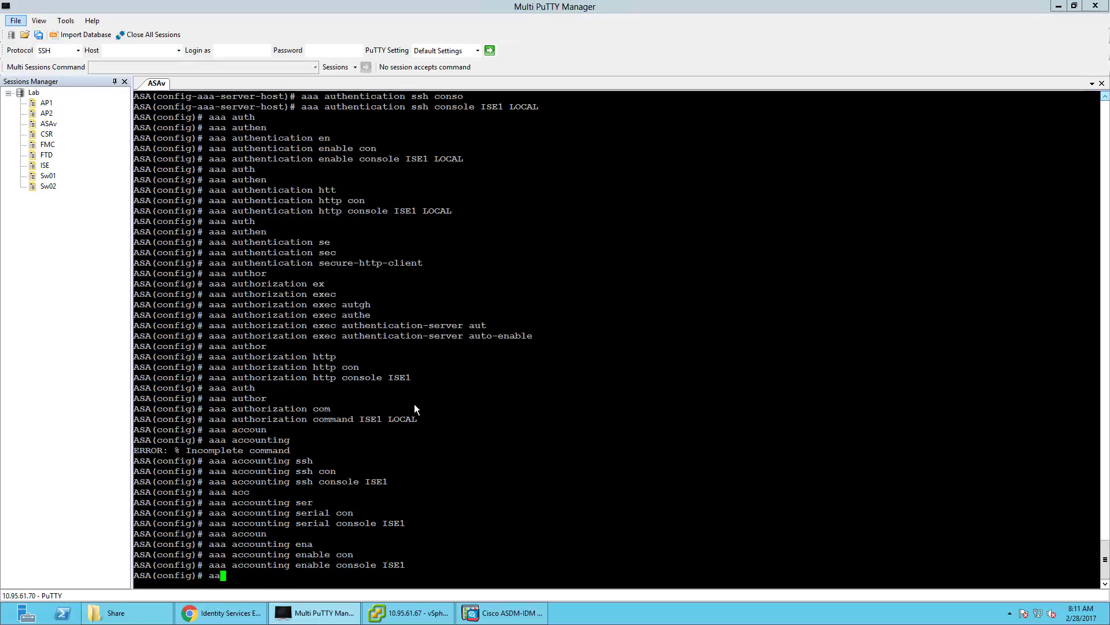
pyautogui.press('Tab')
pyautogui.write('comma')
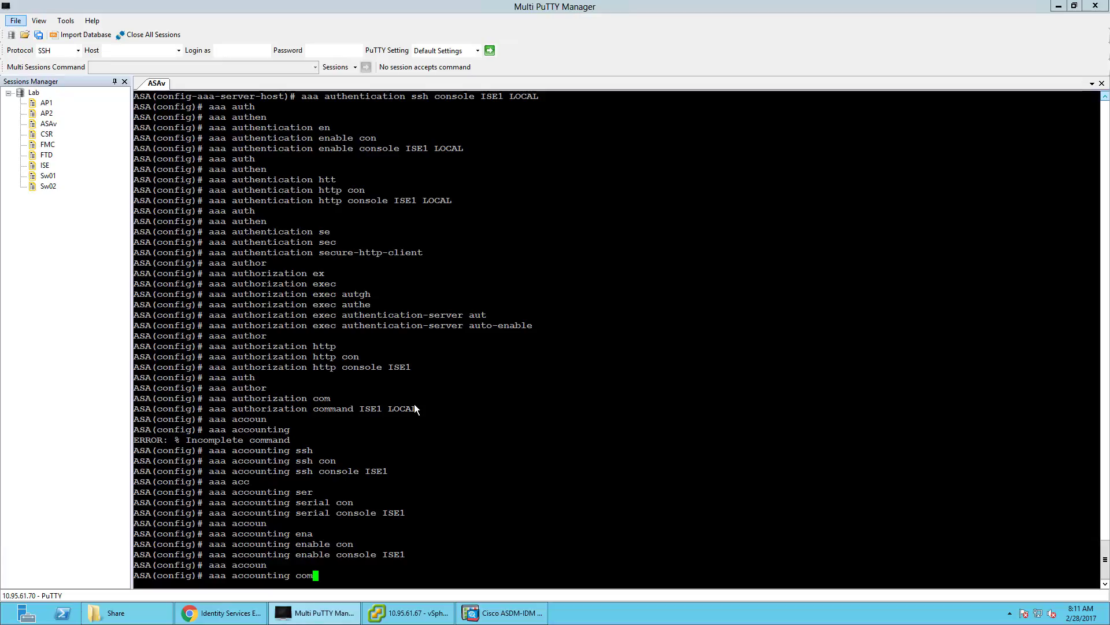
pyautogui.press('Tab')
pyautogui.write('ISE1')
pyautogui.press('Return')
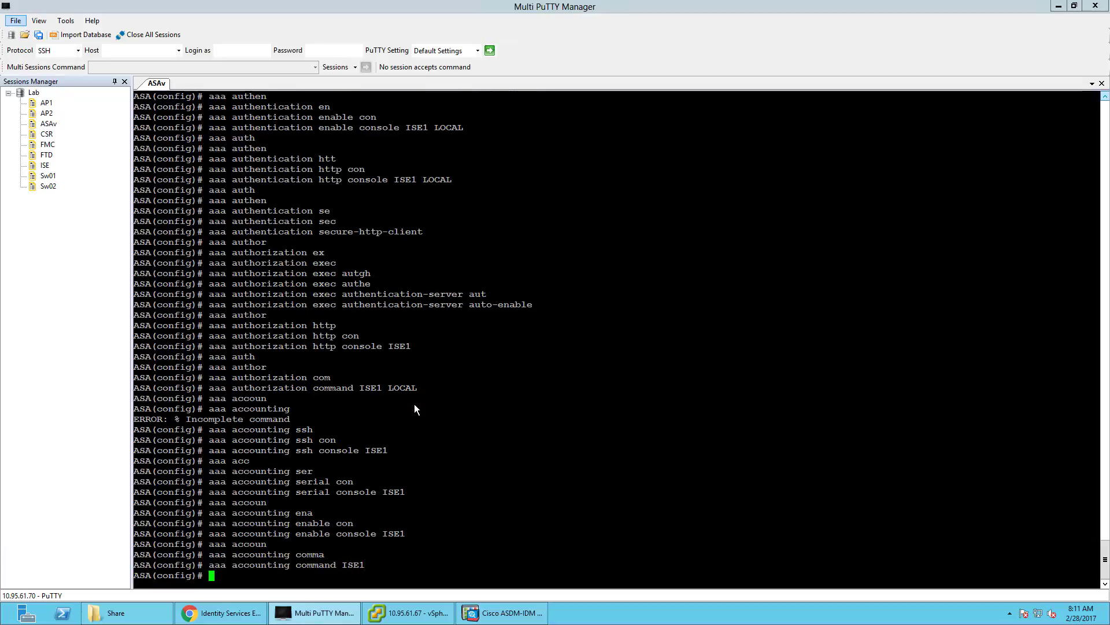
pyautogui.write('write mem')
pyautogui.press('Return')
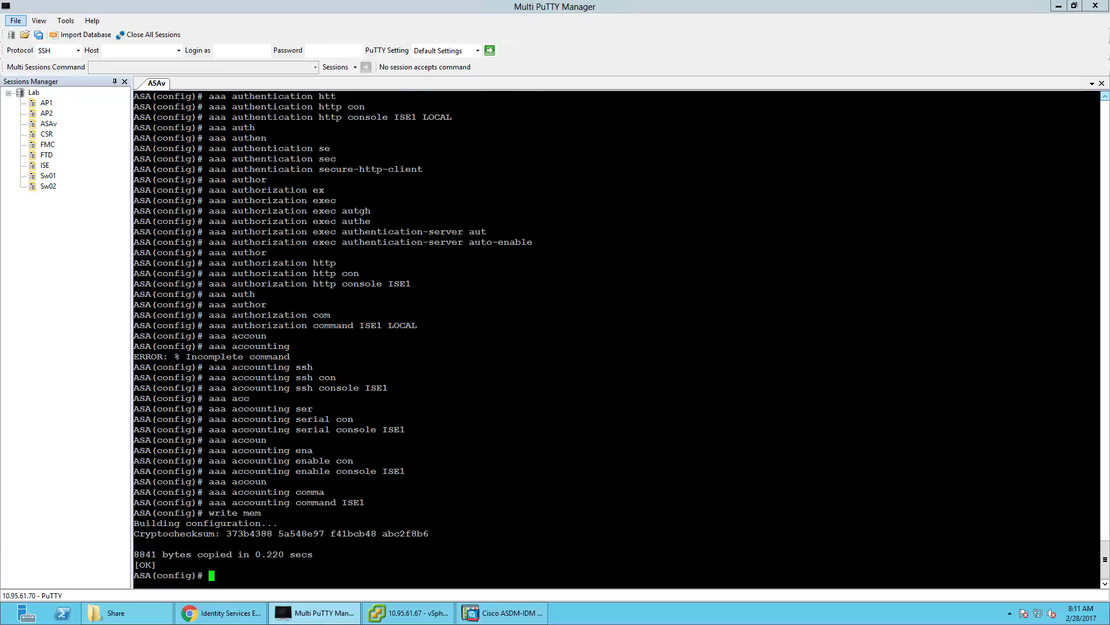
# Close and reopen the ASAv session twice, logging in as administrator.
pyautogui.rightClick(151, 83)
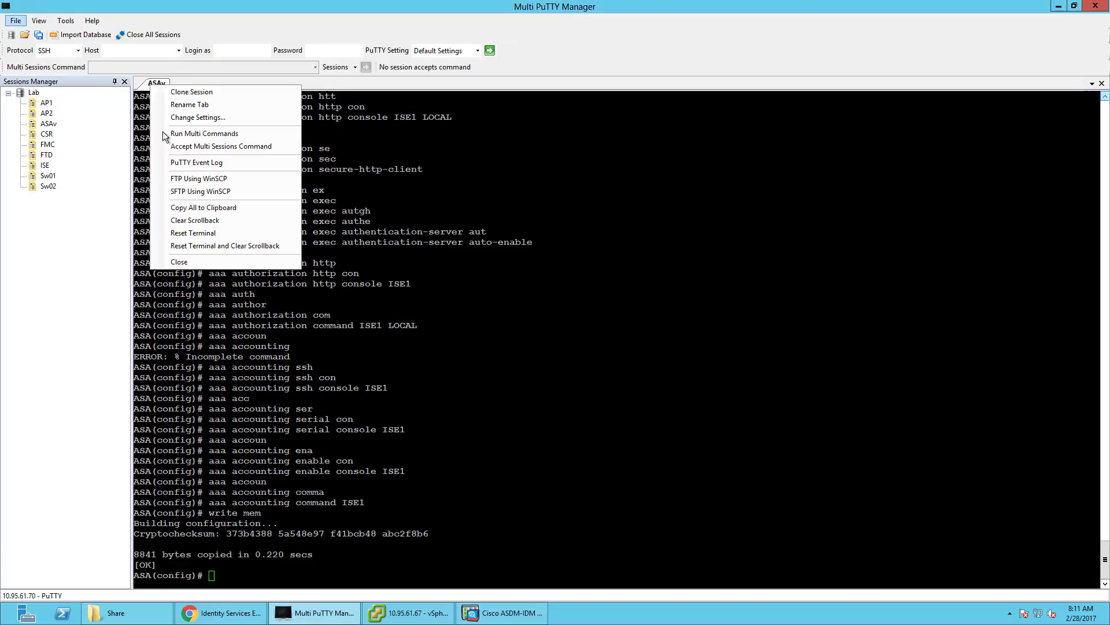
pyautogui.click(187, 262)
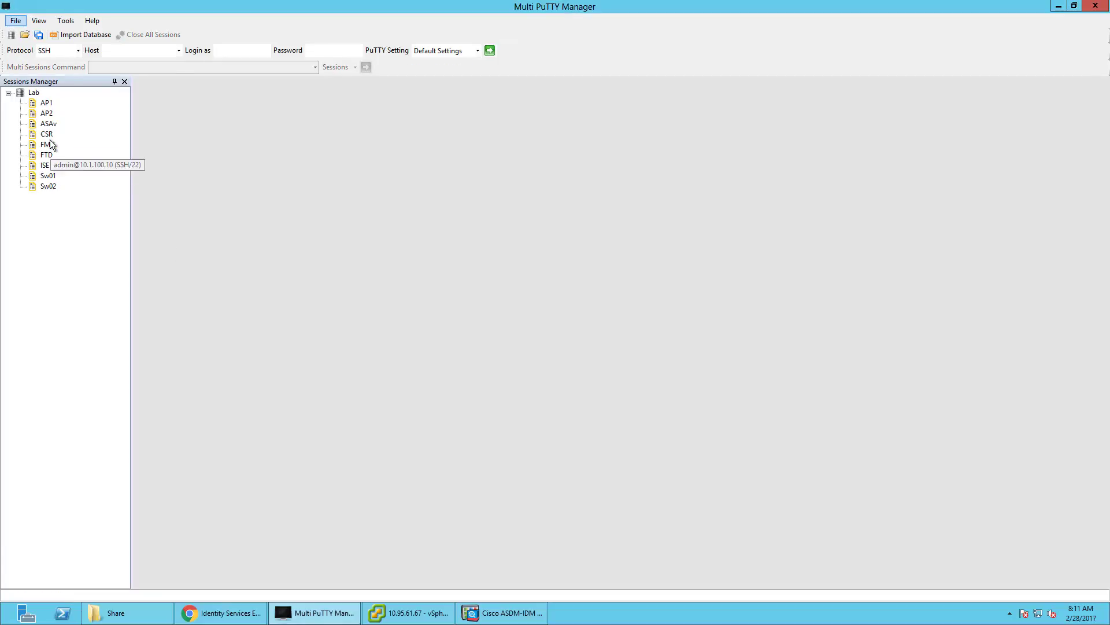
pyautogui.doubleClick(48, 124)
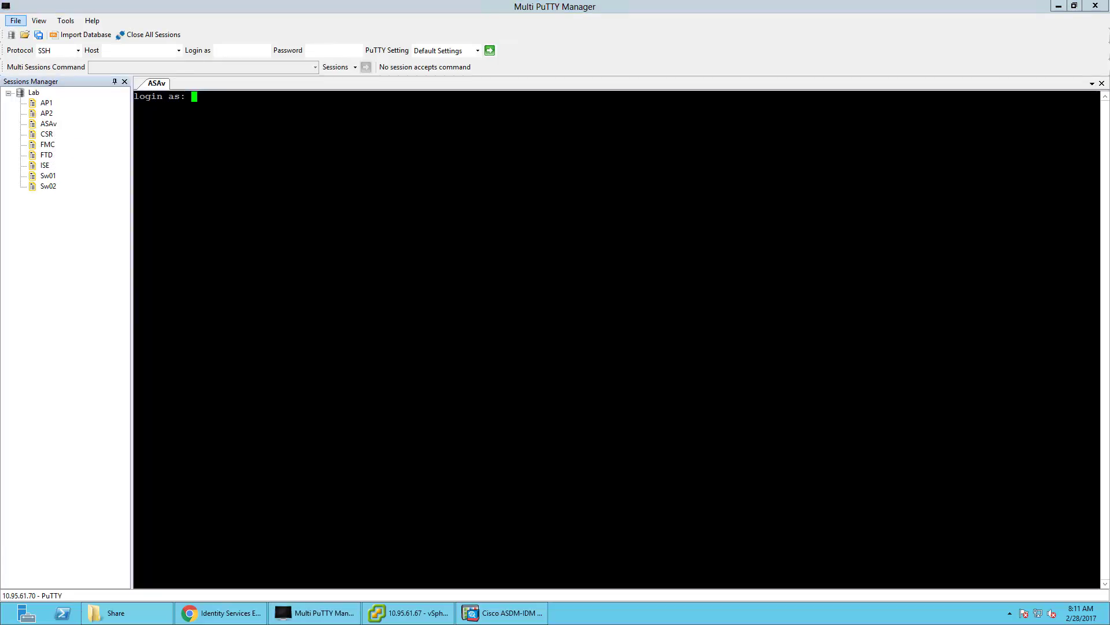
pyautogui.write('administrator')
pyautogui.press('Return')
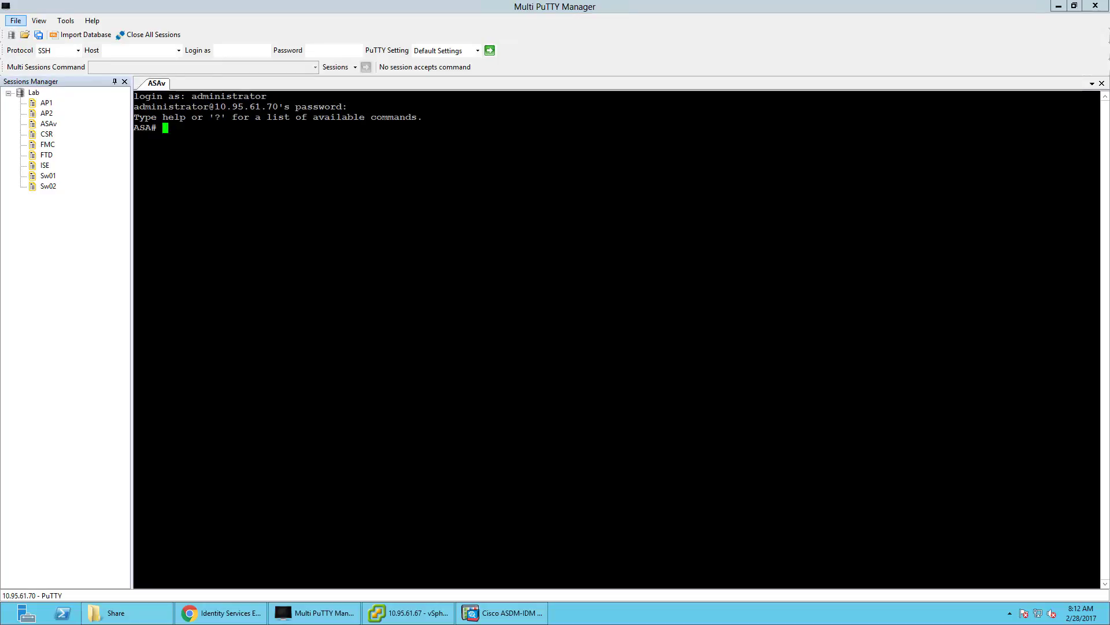
pyautogui.rightClick(158, 85)
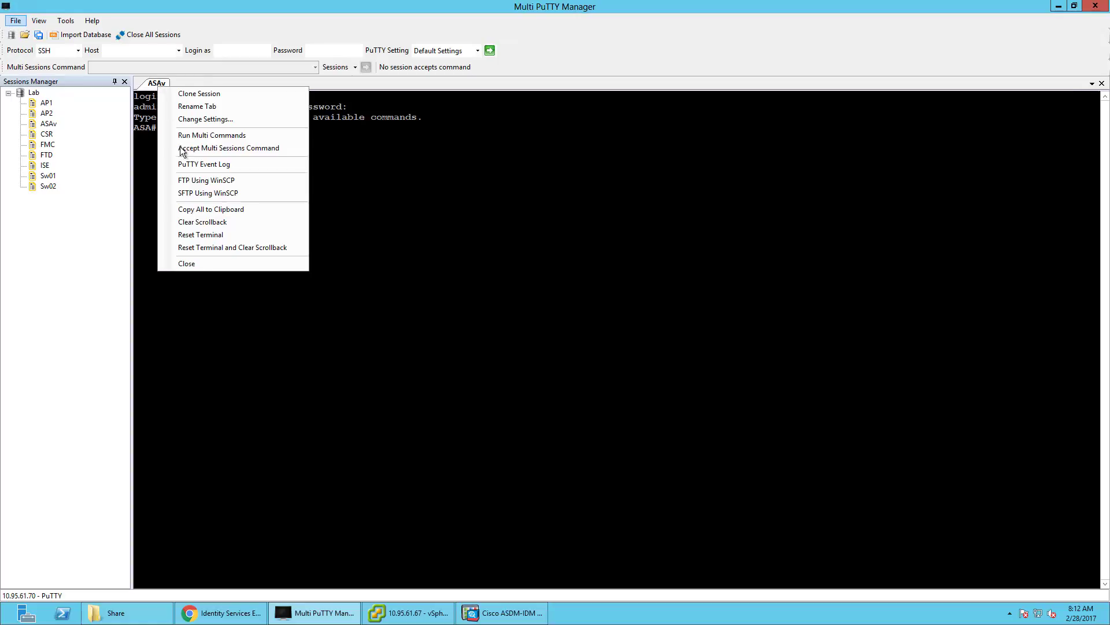
pyautogui.click(202, 263)
pyautogui.click(51, 124)
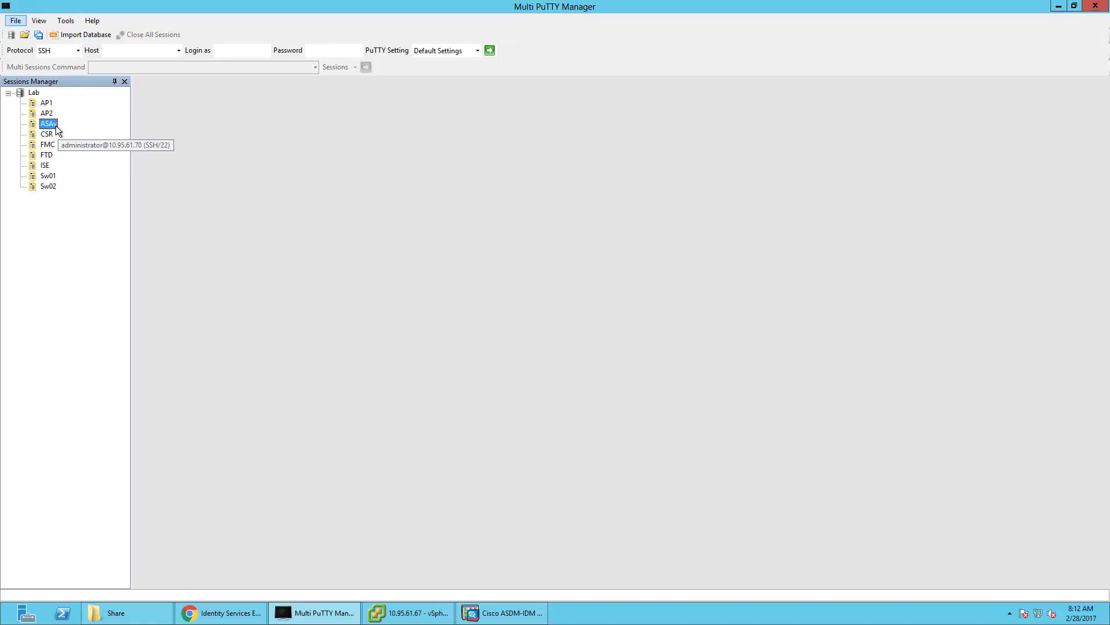
pyautogui.click(48, 124)
pyautogui.doubleClick(36, 126)
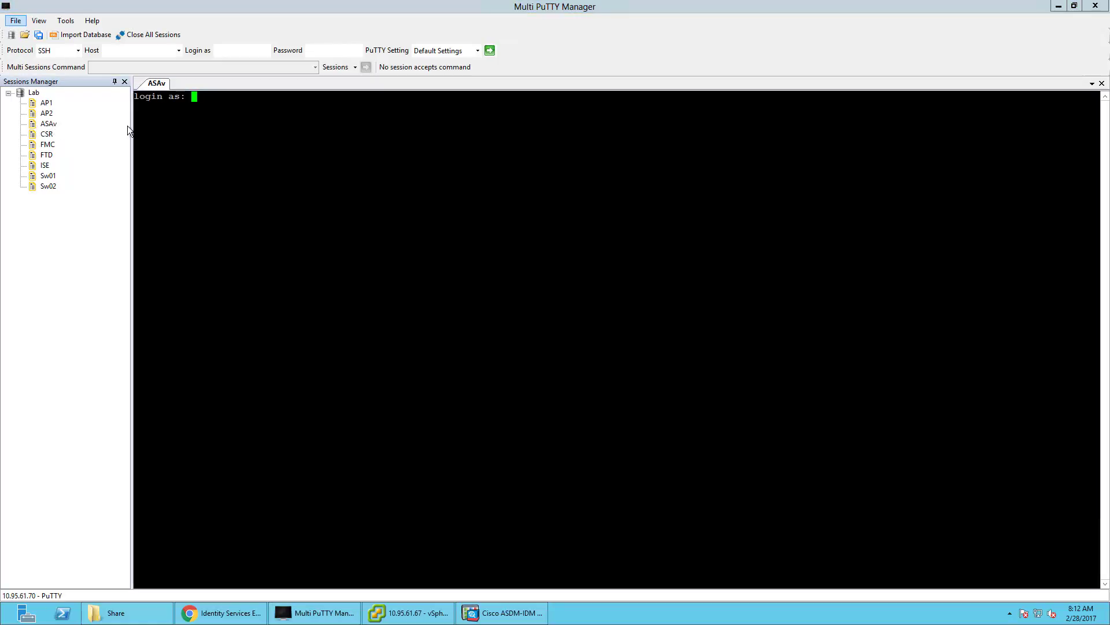
pyautogui.write('administrator')
pyautogui.press('Return')
# Enter configuration mode, open interface g0/0, then exit it.
pyautogui.rightClick(149, 84)
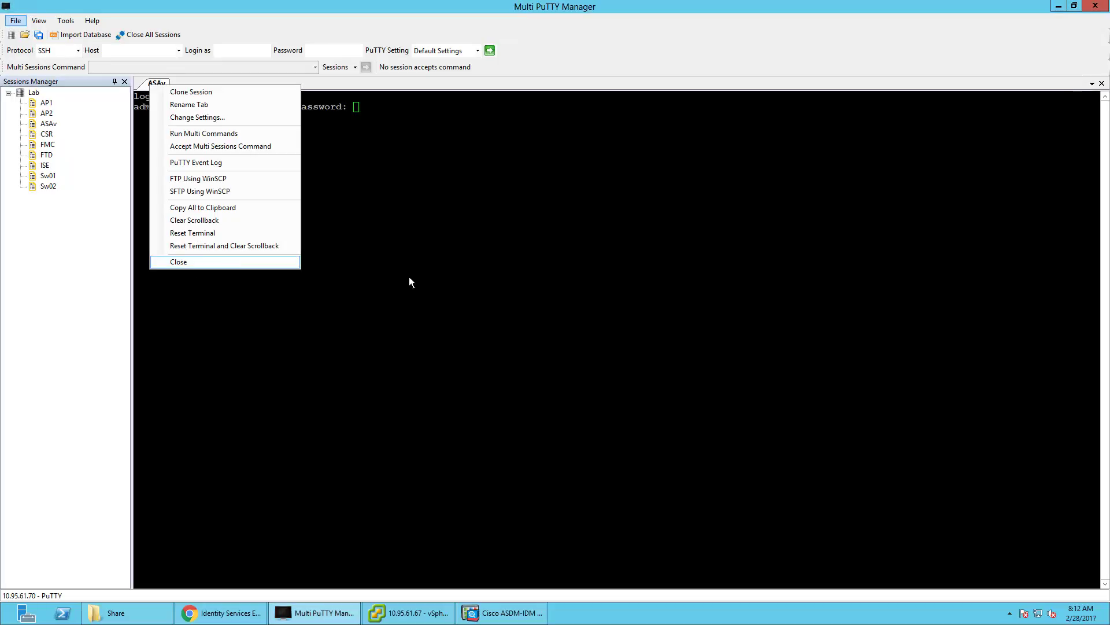
pyautogui.click(408, 276)
pyautogui.doubleClick(373, 199)
pyautogui.write('conf t')
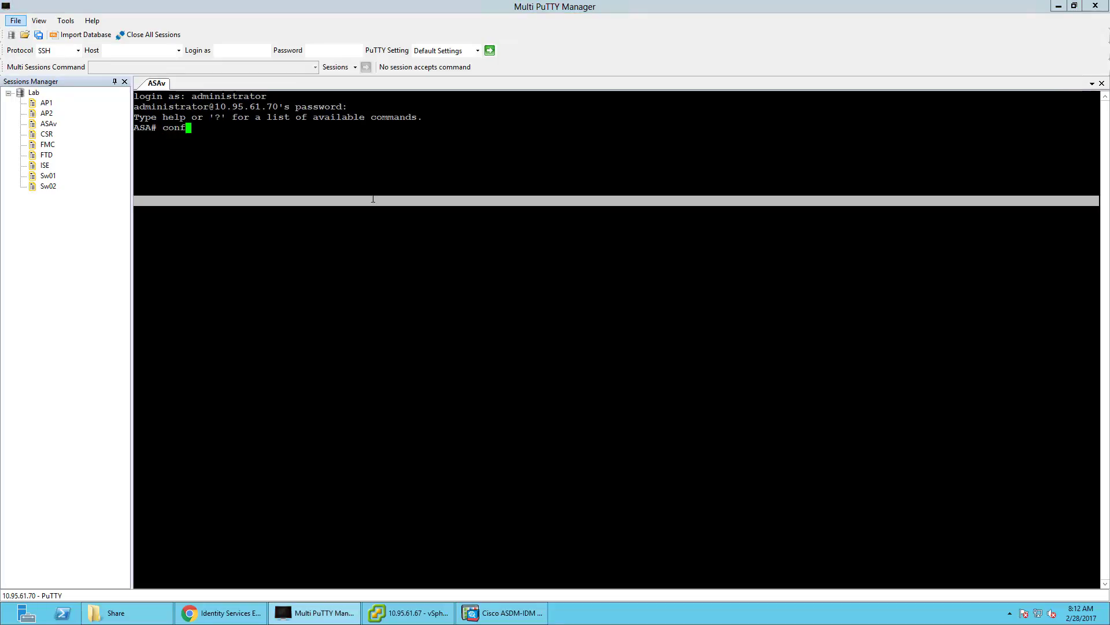
pyautogui.press('Return')
pyautogui.write('inter')
pyautogui.press('Tab')
pyautogui.press('Return')
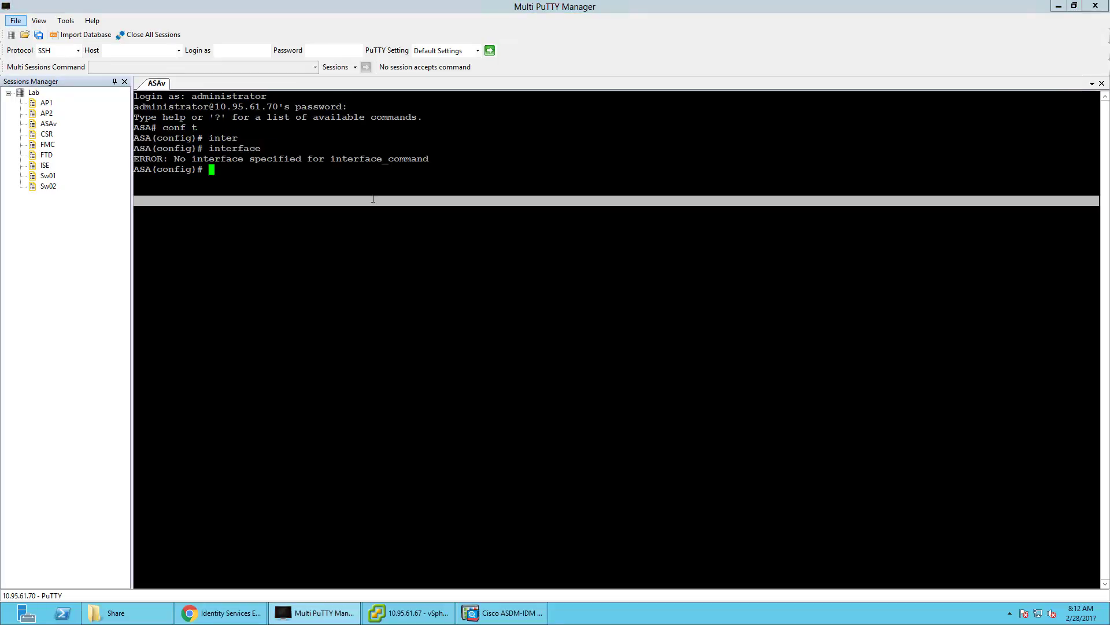
pyautogui.write('inter')
pyautogui.press('Tab')
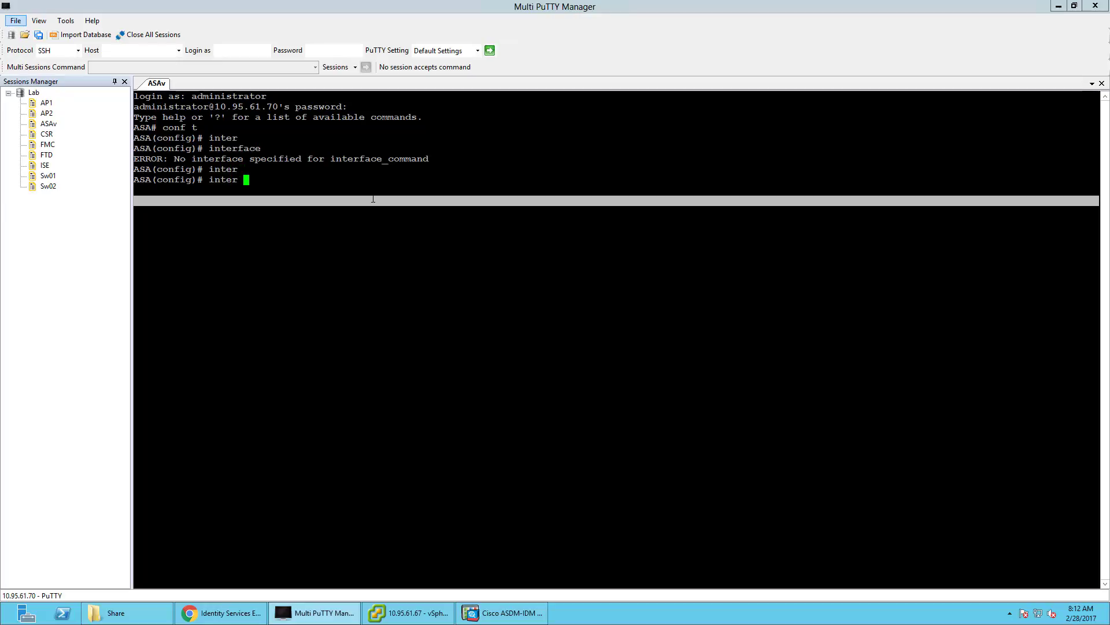
pyautogui.write('g0/0')
pyautogui.press('Return')
pyautogui.write('exit')
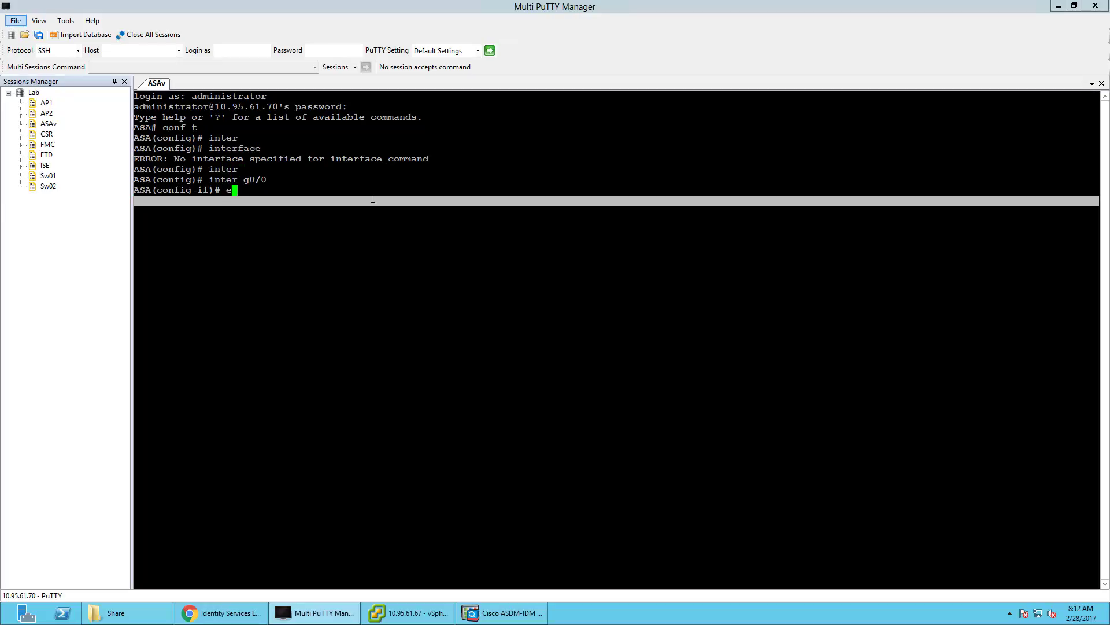
pyautogui.press('Return')
# Close the session and change the saved ASAv login to the restricted demo user and password.
pyautogui.rightClick(157, 84)
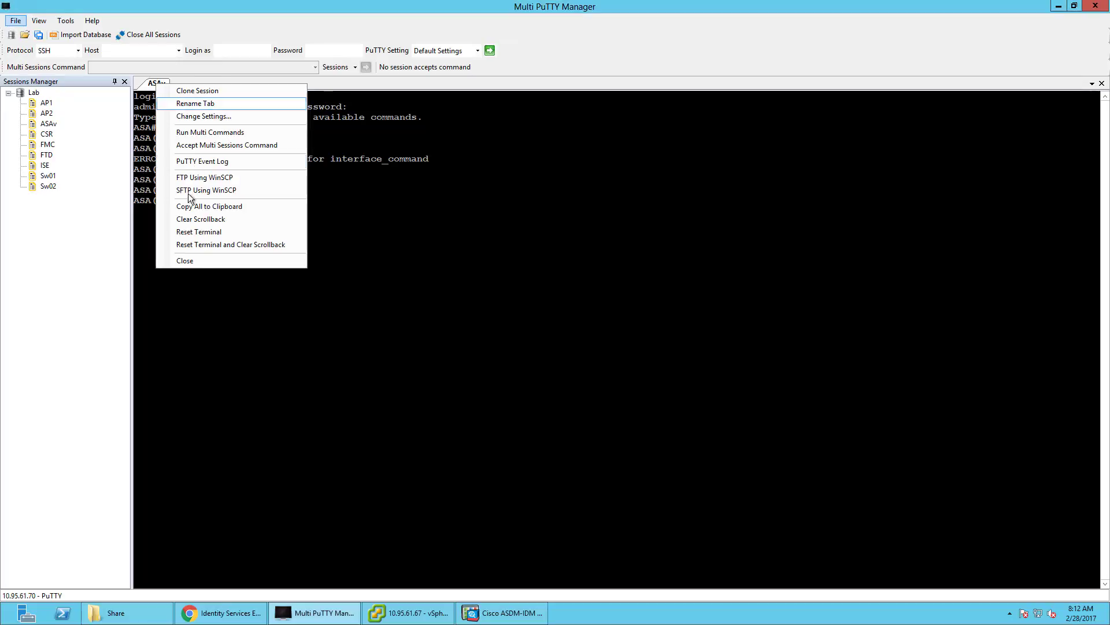
pyautogui.click(198, 263)
pyautogui.rightClick(46, 124)
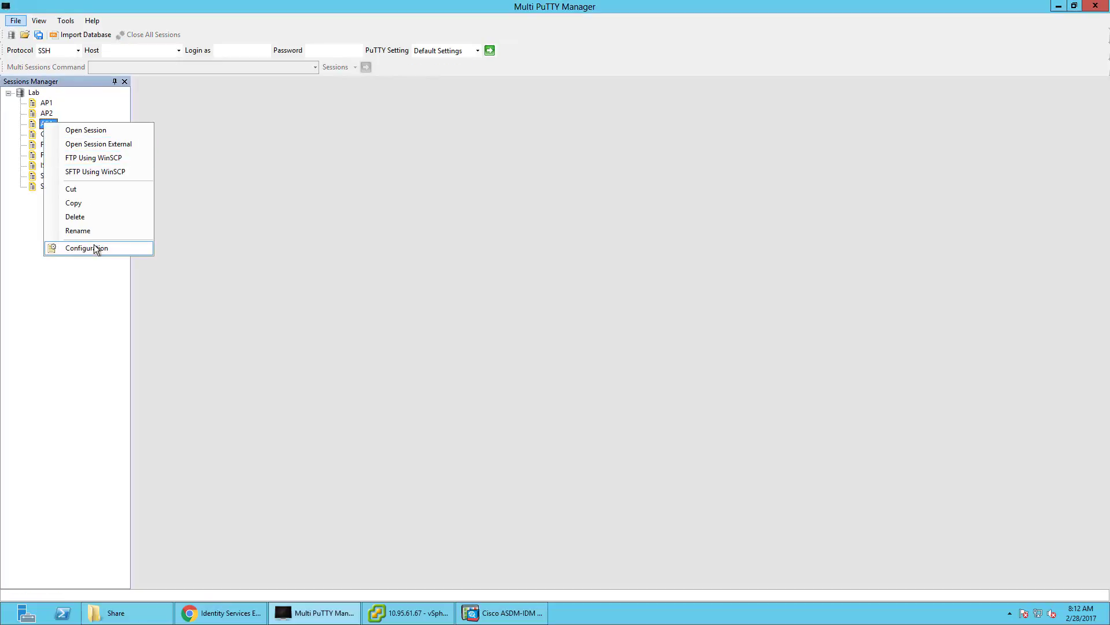
pyautogui.click(95, 248)
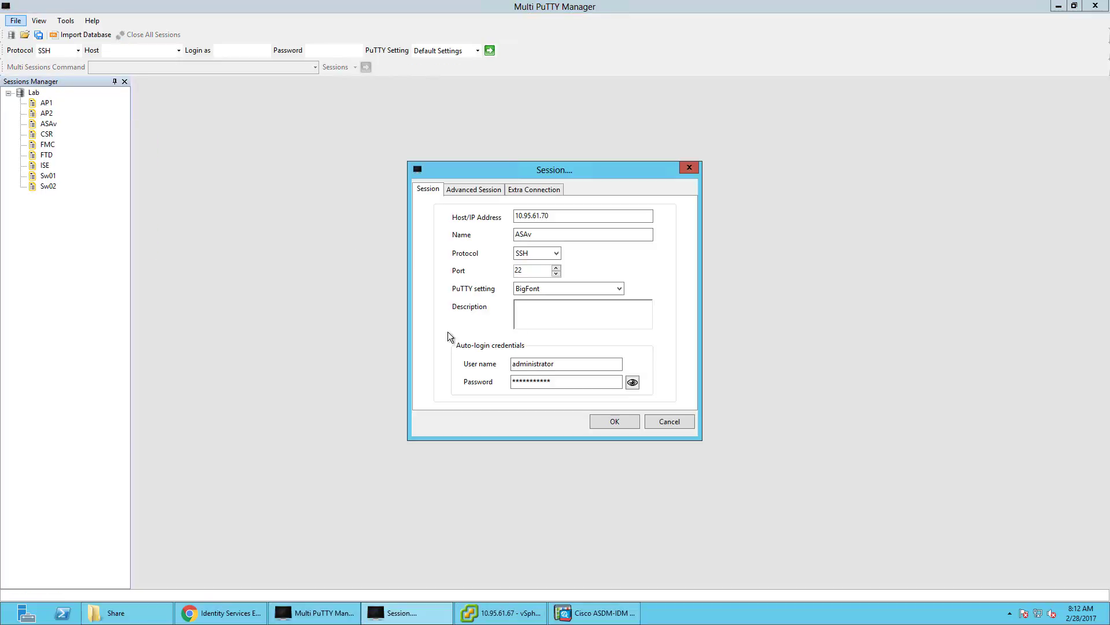
pyautogui.moveTo(560, 363); pyautogui.dragTo(452, 364)
pyautogui.write('demouser')
pyautogui.press('Tab')
pyautogui.write('*******')
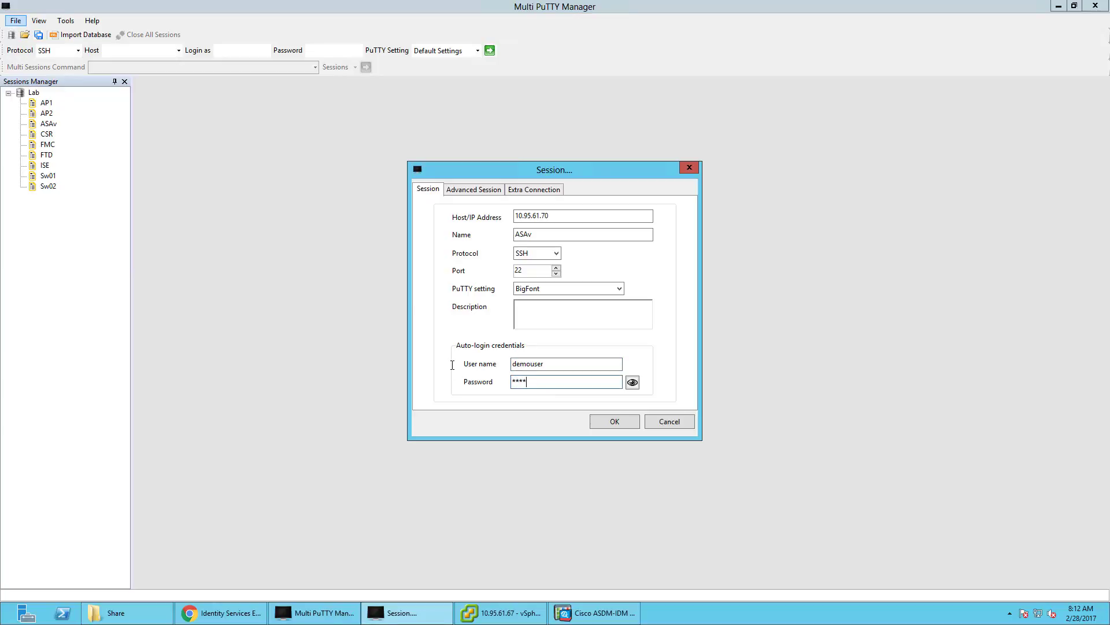
pyautogui.click(612, 423)
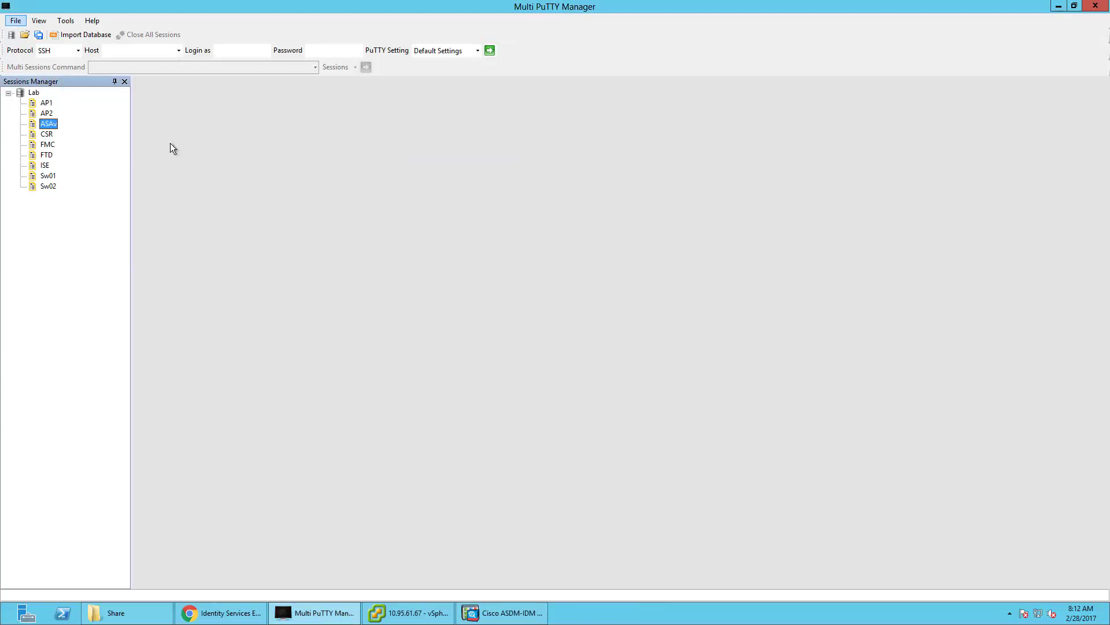
# Connect to ASAv as the demo user and attempt 'conf t', which is refused.
pyautogui.doubleClick(55, 123)
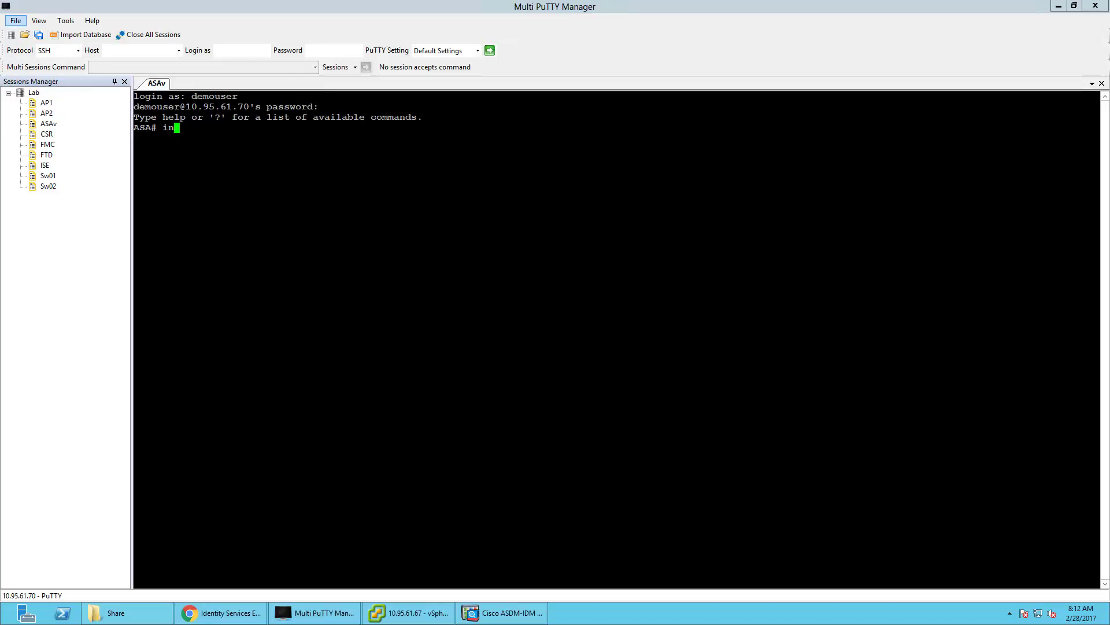
pyautogui.write('conf t')
pyautogui.press('Return')
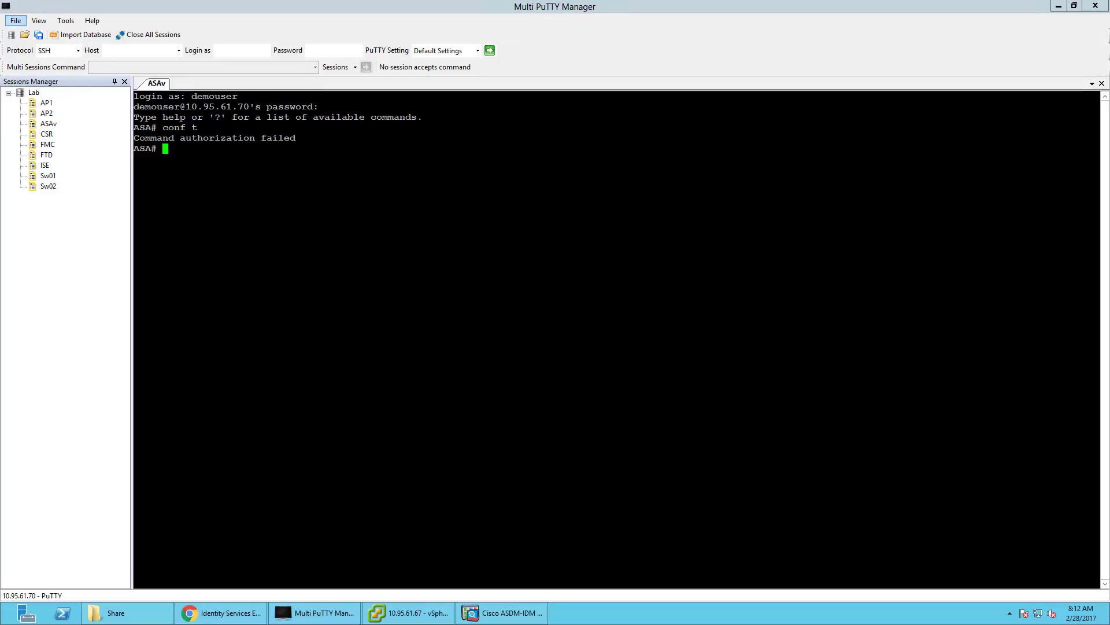
pyautogui.press('Return')
pyautogui.press('Return')
pyautogui.press('Return')
pyautogui.click(502, 612)
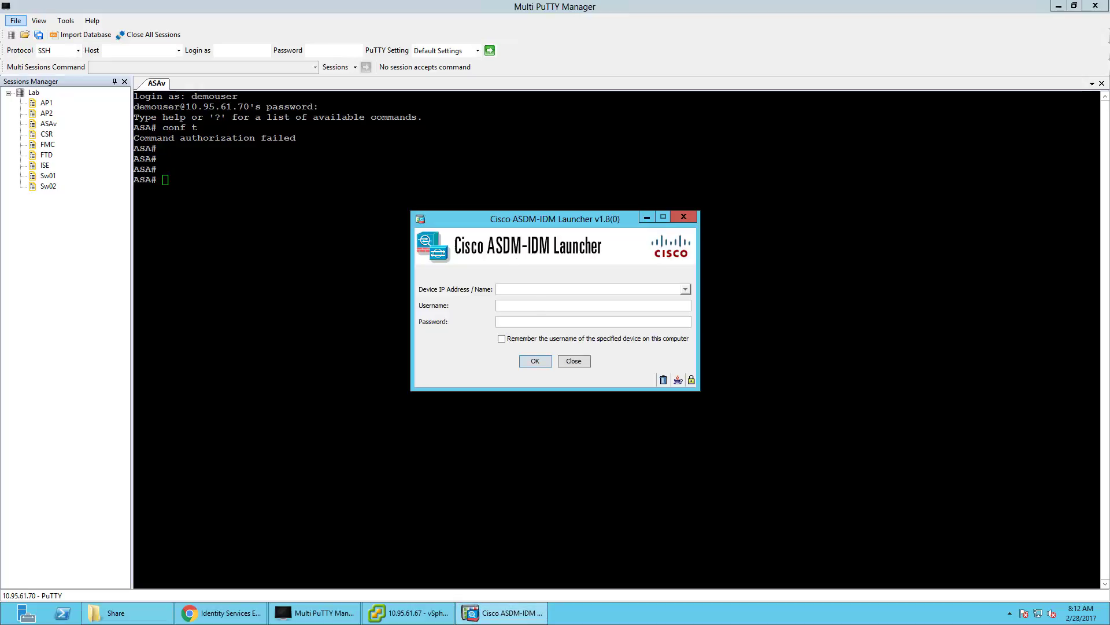
# Display the running configuration with 'show run' and quit the listing.
pyautogui.write('show')
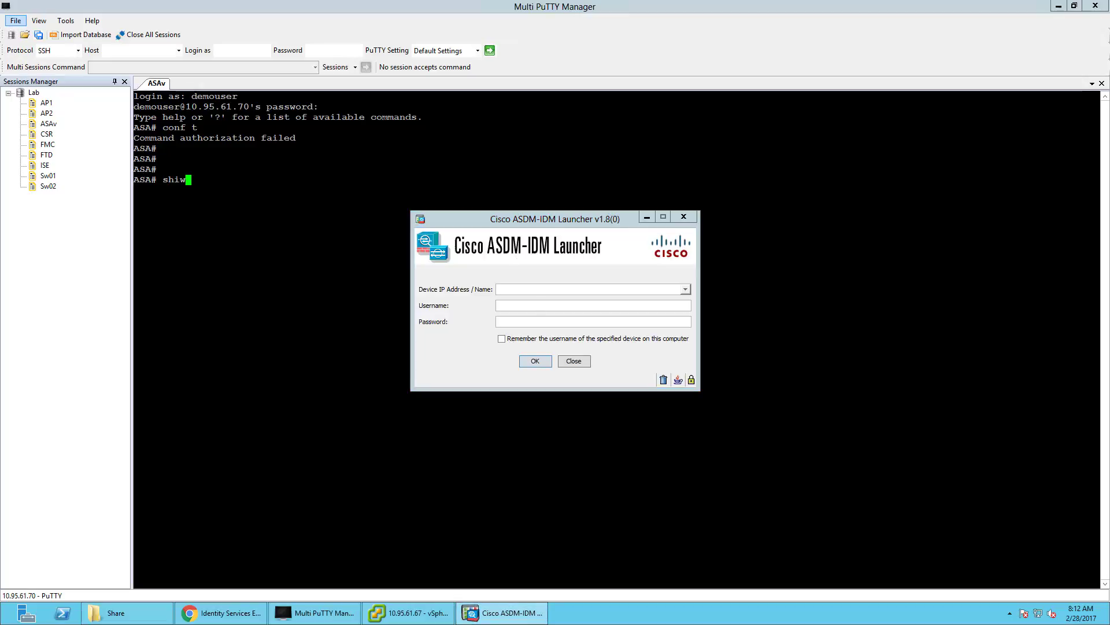
pyautogui.press('Return')
pyautogui.write('show run')
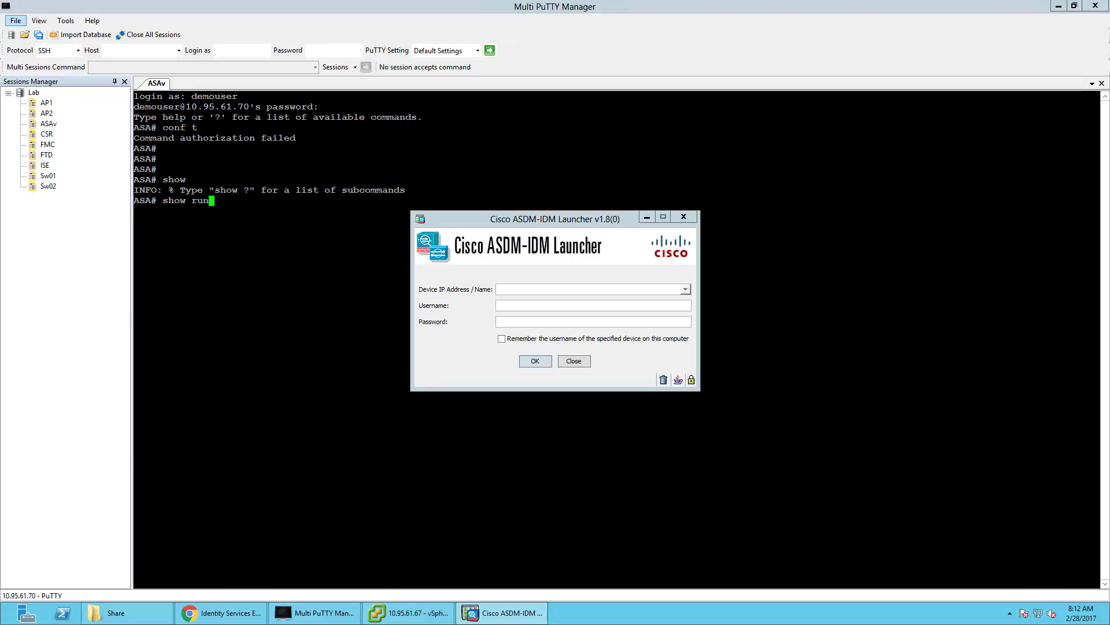
pyautogui.press('Return')
pyautogui.press('space')
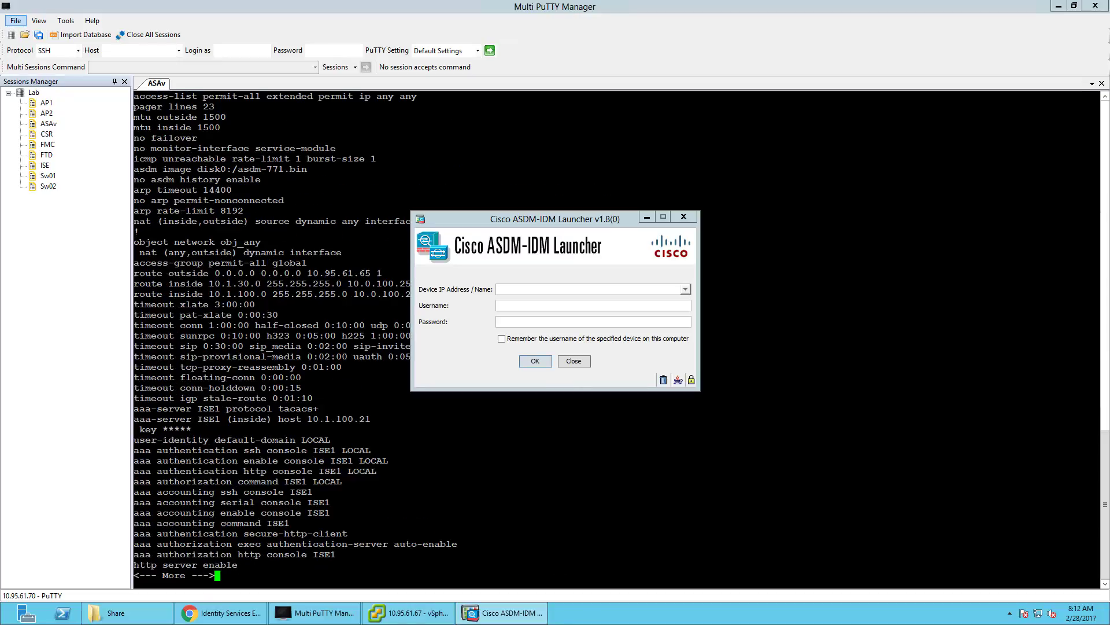
pyautogui.write('qqq')
pyautogui.press('BackSpace')
pyautogui.press('BackSpace')
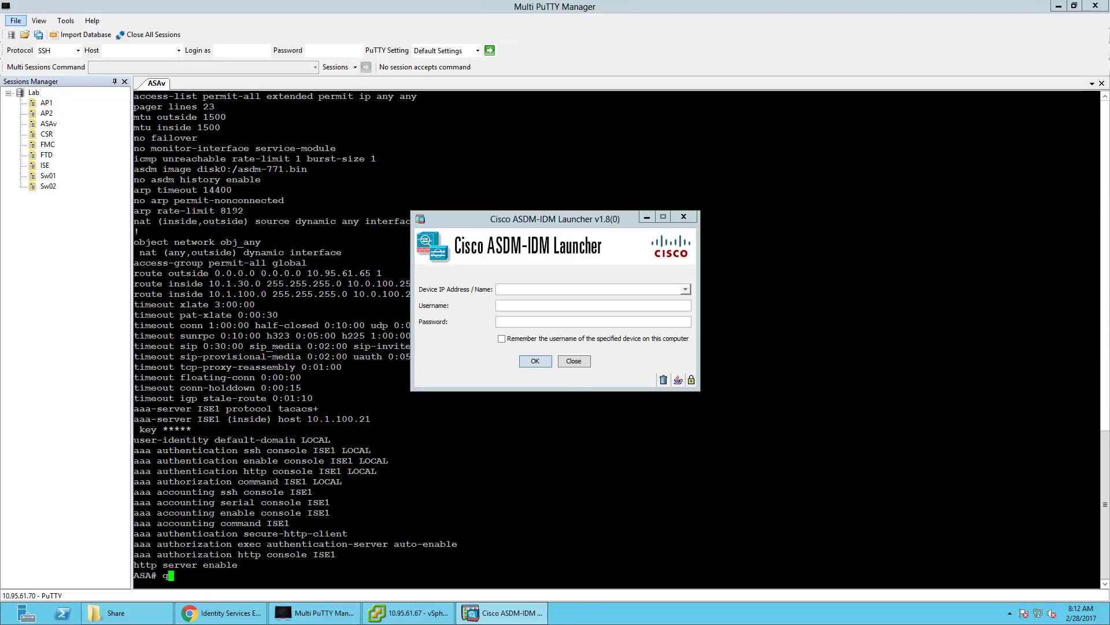
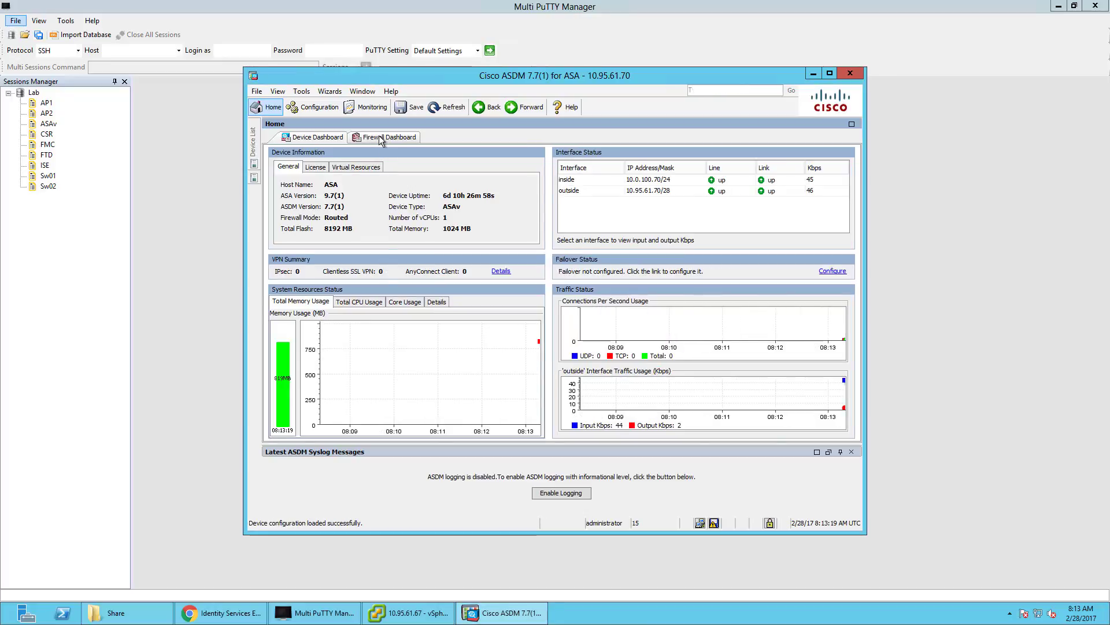
# Open Firewall > NAT Rules in Configuration, start a new NAT rule, then cancel it.
pyautogui.click(379, 137)
pyautogui.click(324, 109)
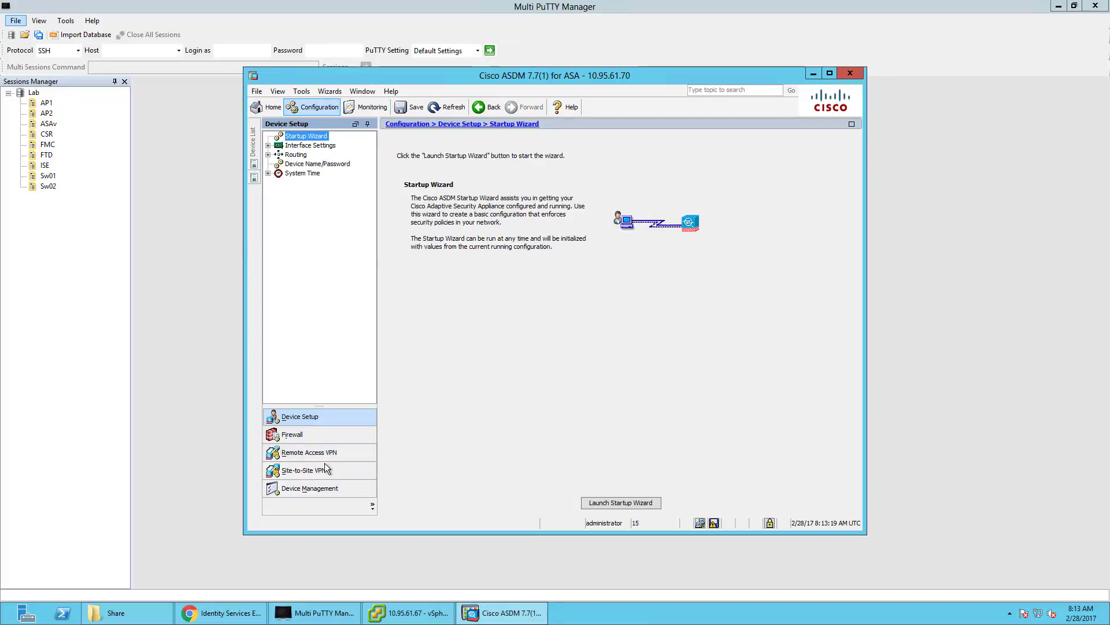
pyautogui.click(295, 434)
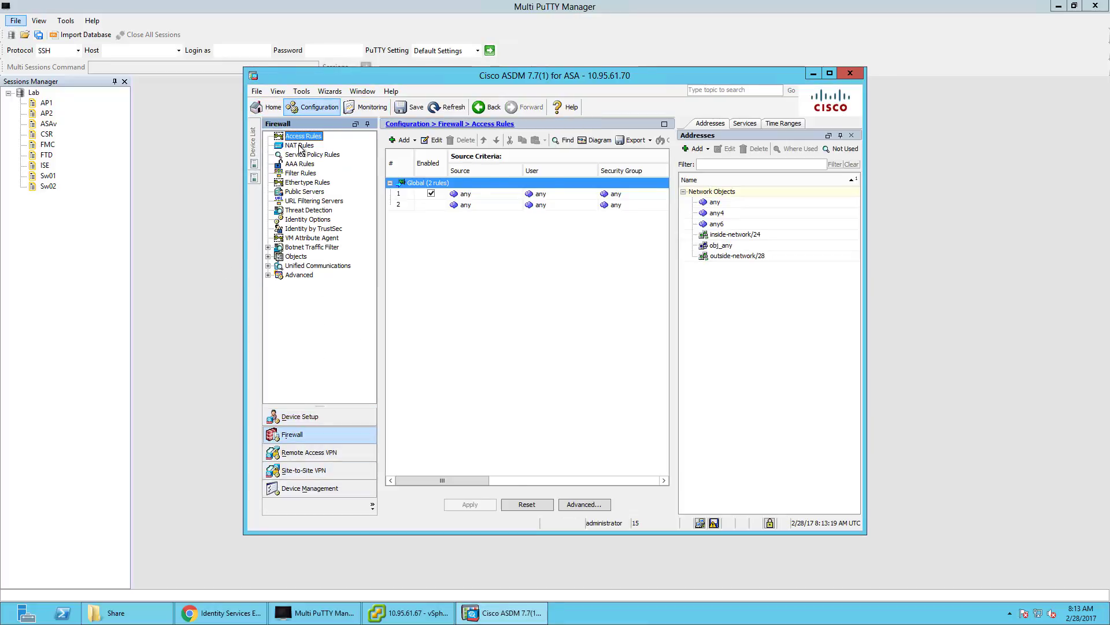
pyautogui.click(299, 146)
pyautogui.click(402, 140)
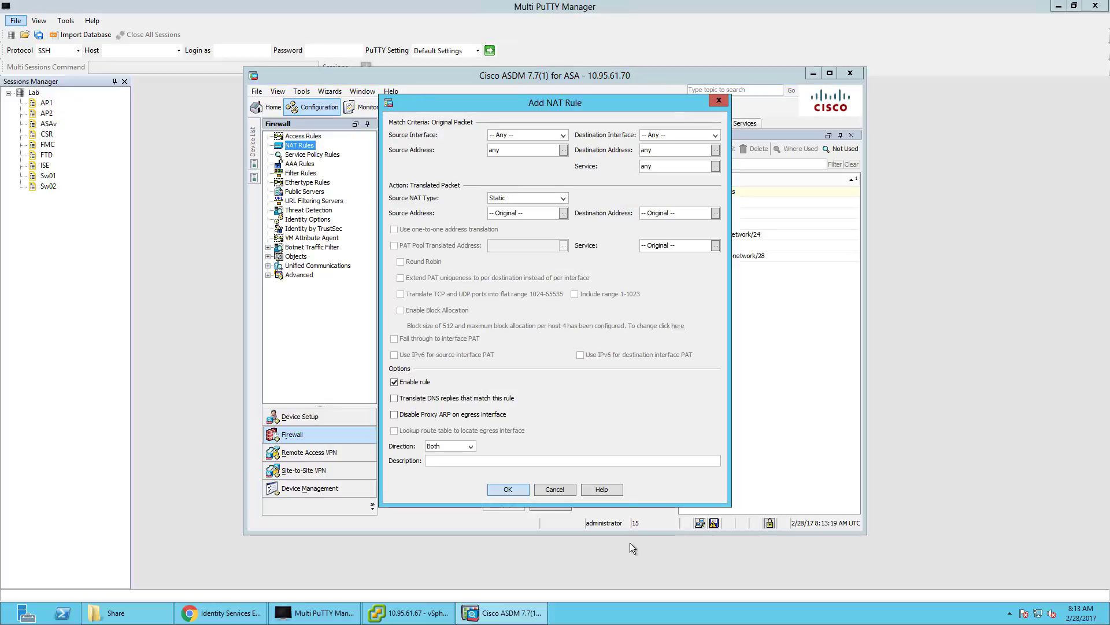
pyautogui.click(555, 490)
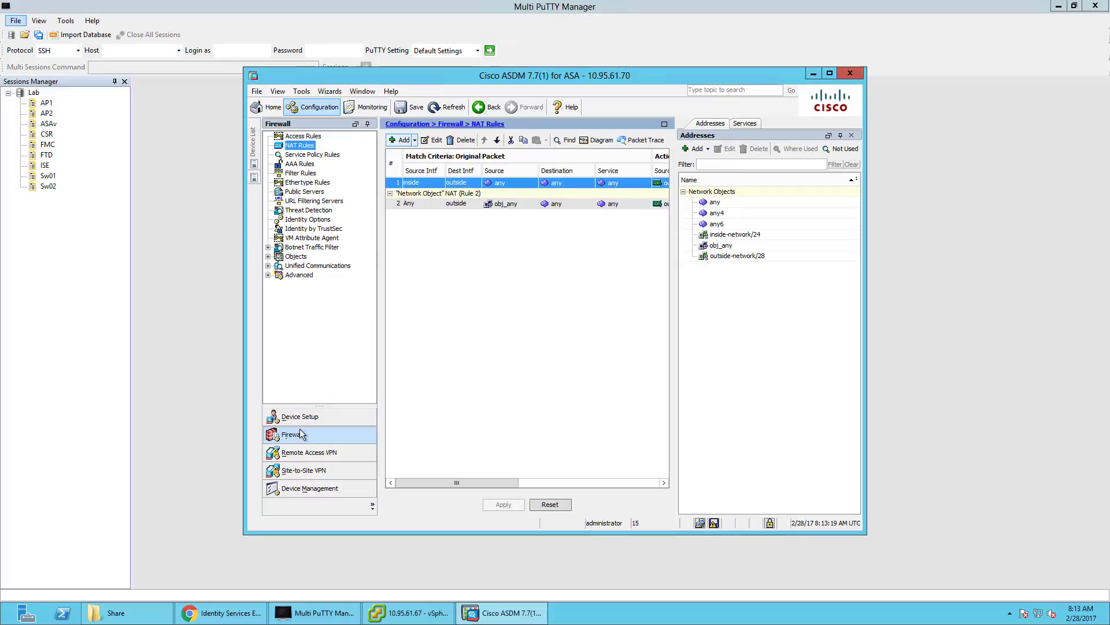
# Switch to Device Management and browse the Logging and Users/AAA groups.
pyautogui.click(311, 486)
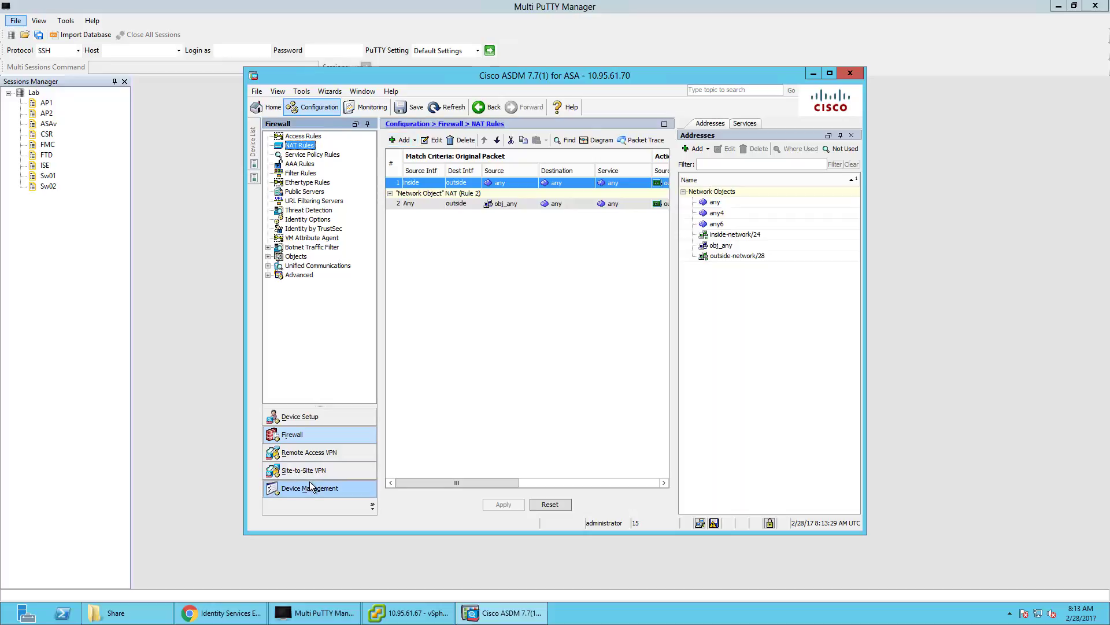
pyautogui.click(296, 173)
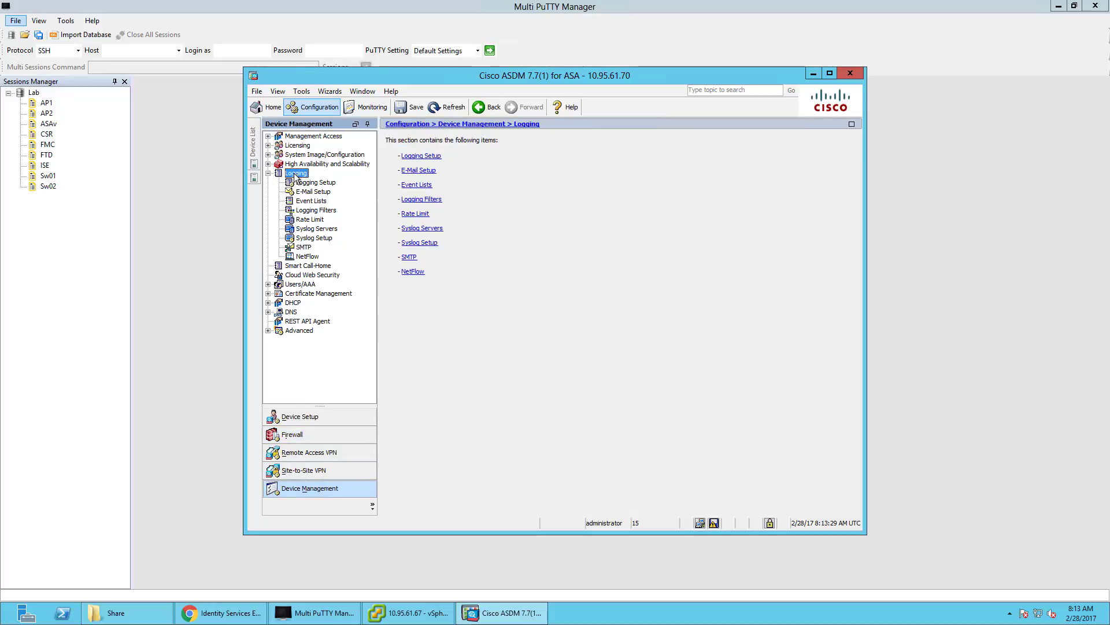
pyautogui.doubleClick(296, 173)
pyautogui.doubleClick(296, 173)
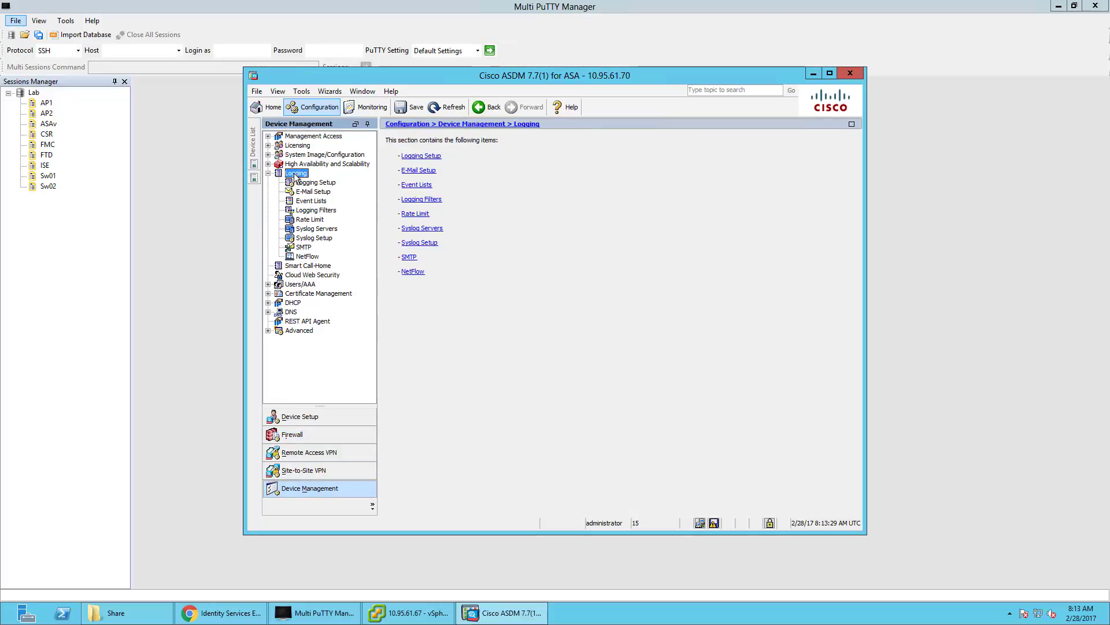
pyautogui.click(302, 284)
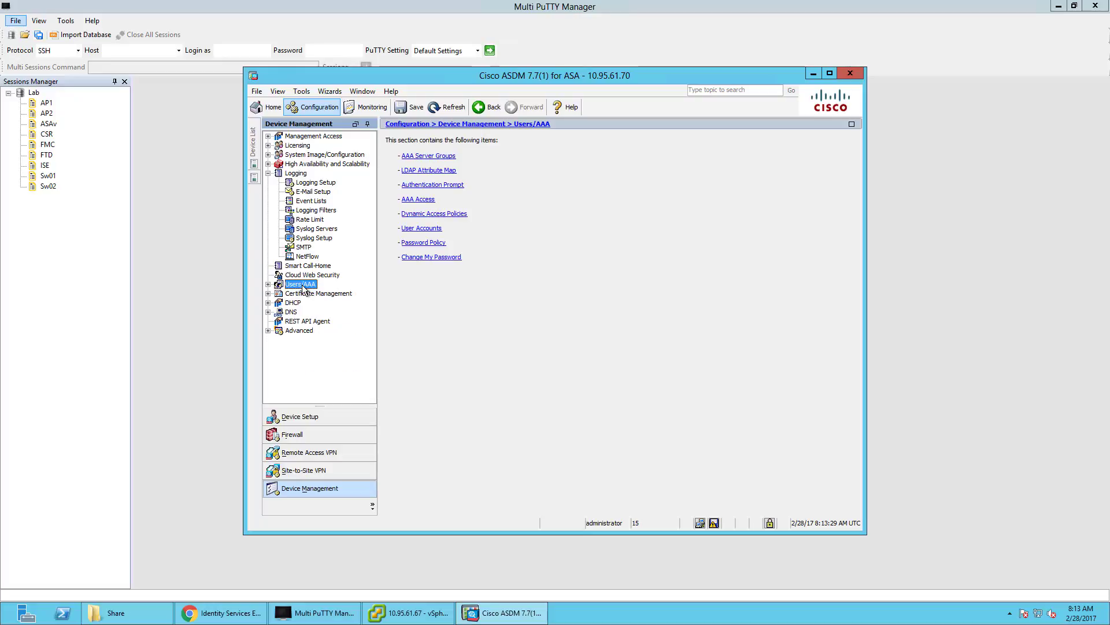
pyautogui.click(268, 285)
pyautogui.scroll(-1, 324, 373)
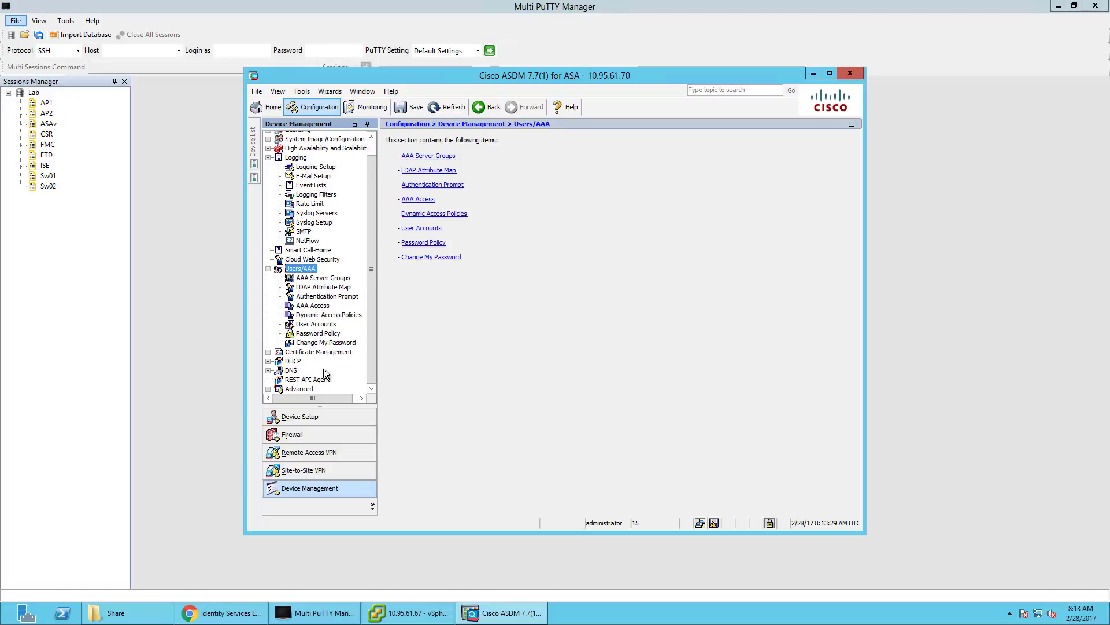
# Expand the DNS section and settle on the Dynamic DNS page.
pyautogui.doubleClick(284, 372)
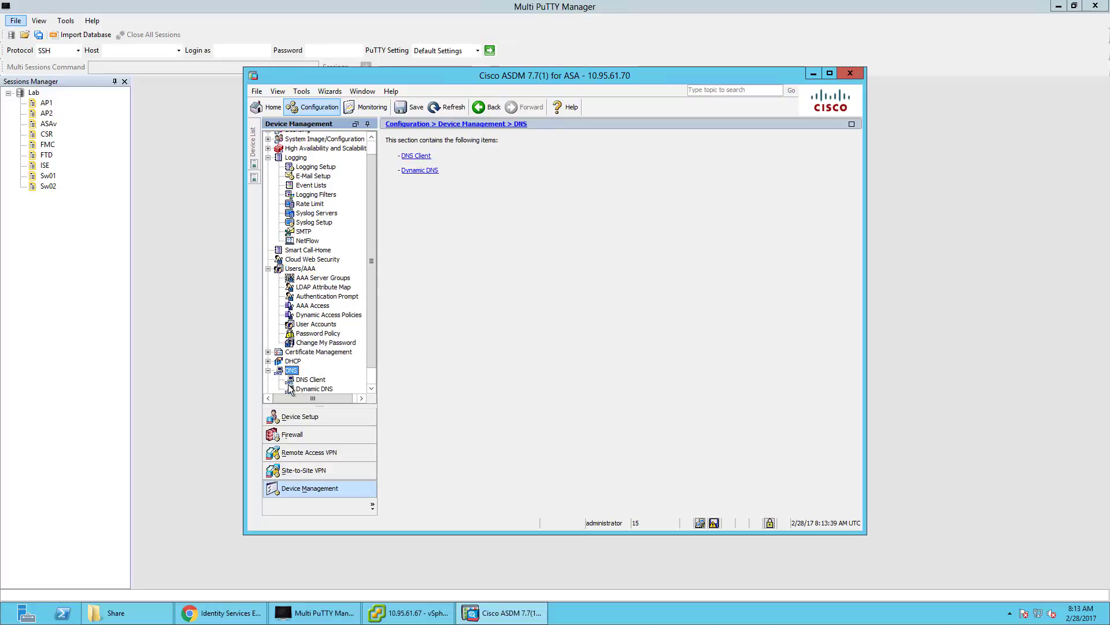
pyautogui.scroll(-1, 284, 389)
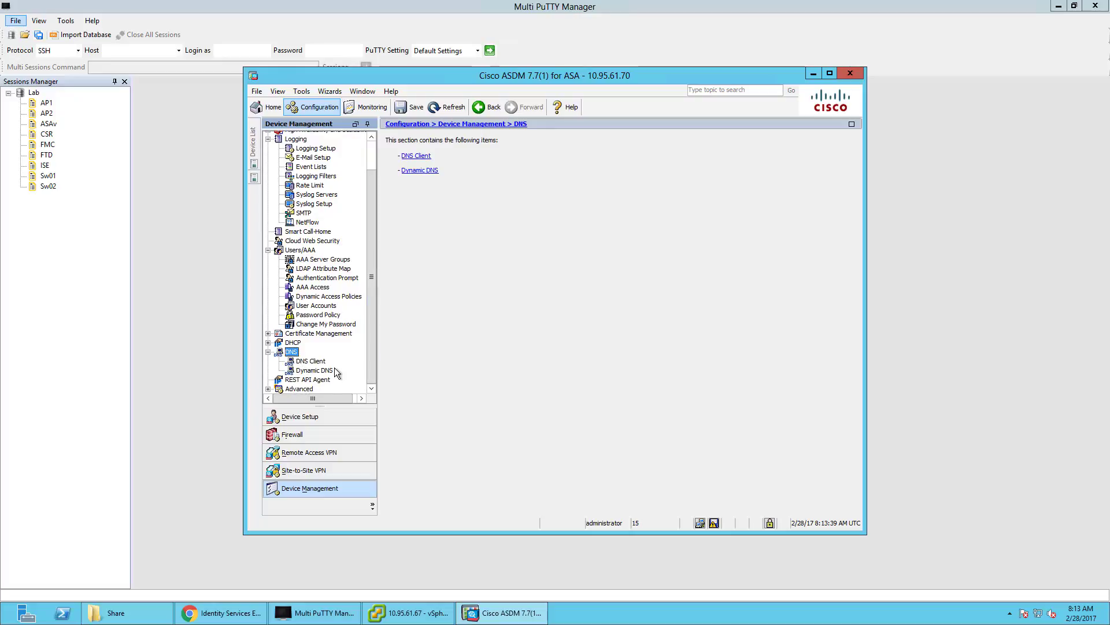
pyautogui.click(269, 390)
pyautogui.click(315, 252)
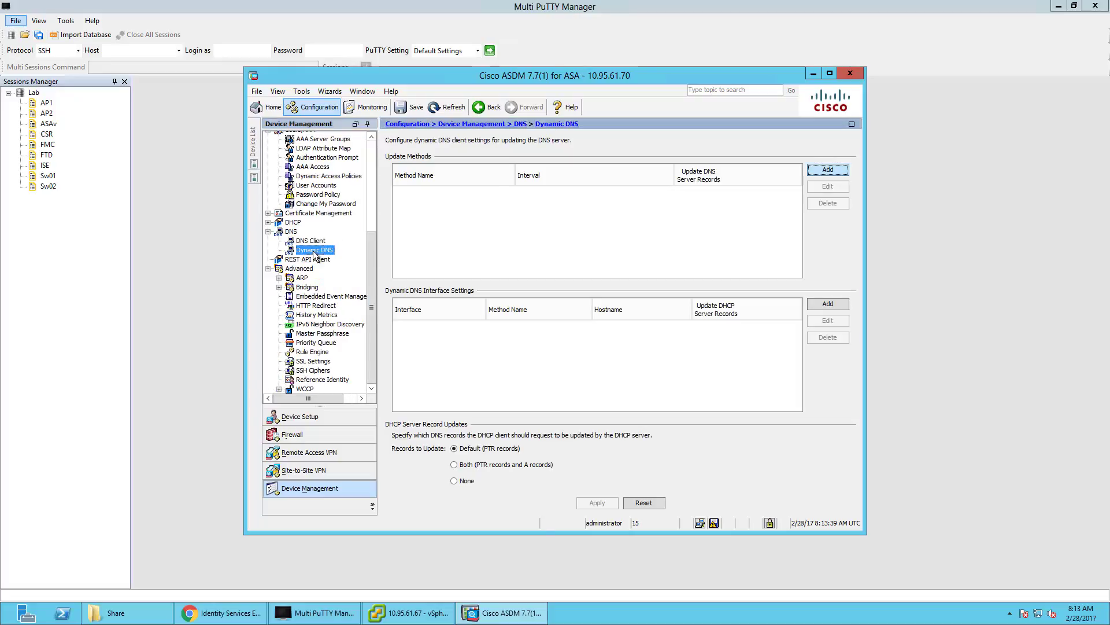
pyautogui.scroll(5, 314, 305)
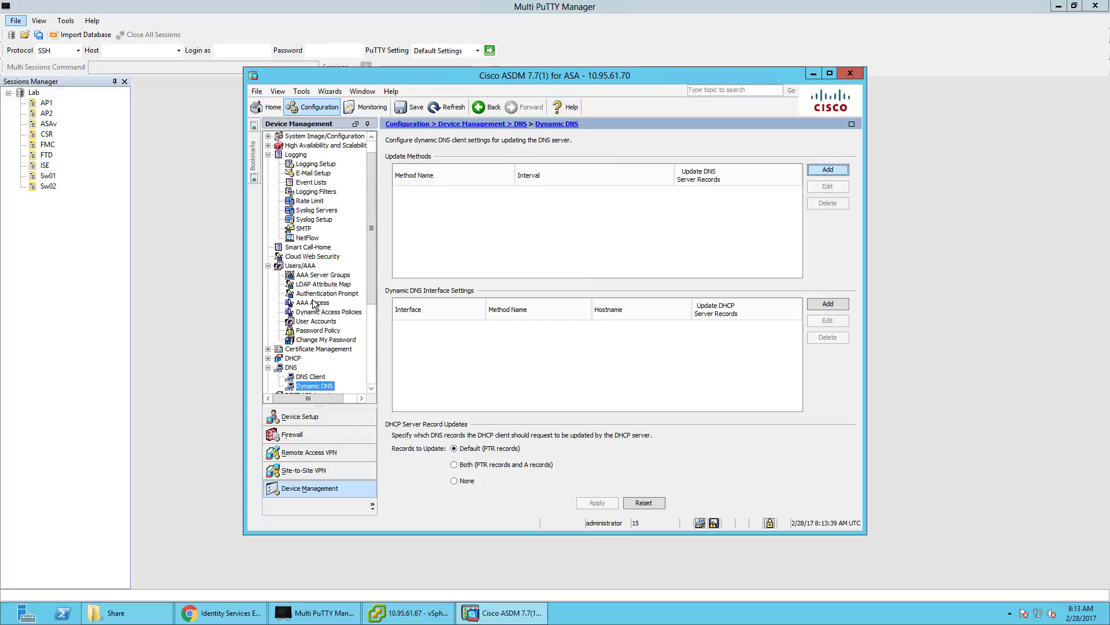
pyautogui.scroll(1, 298, 184)
pyautogui.click(298, 184)
pyautogui.scroll(-6, 317, 344)
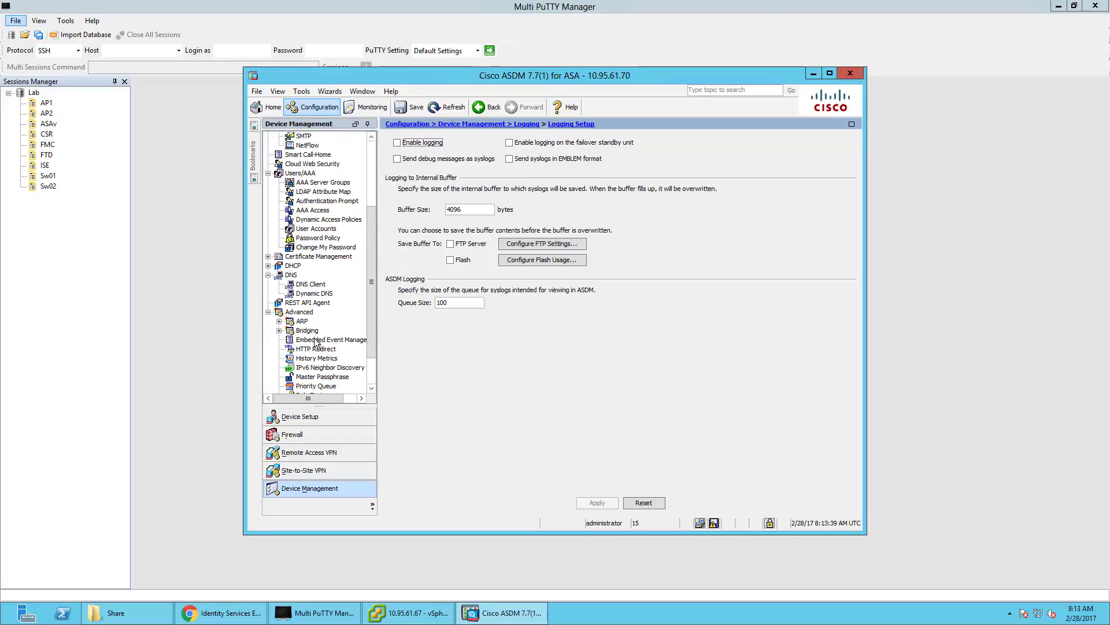
pyautogui.click(302, 295)
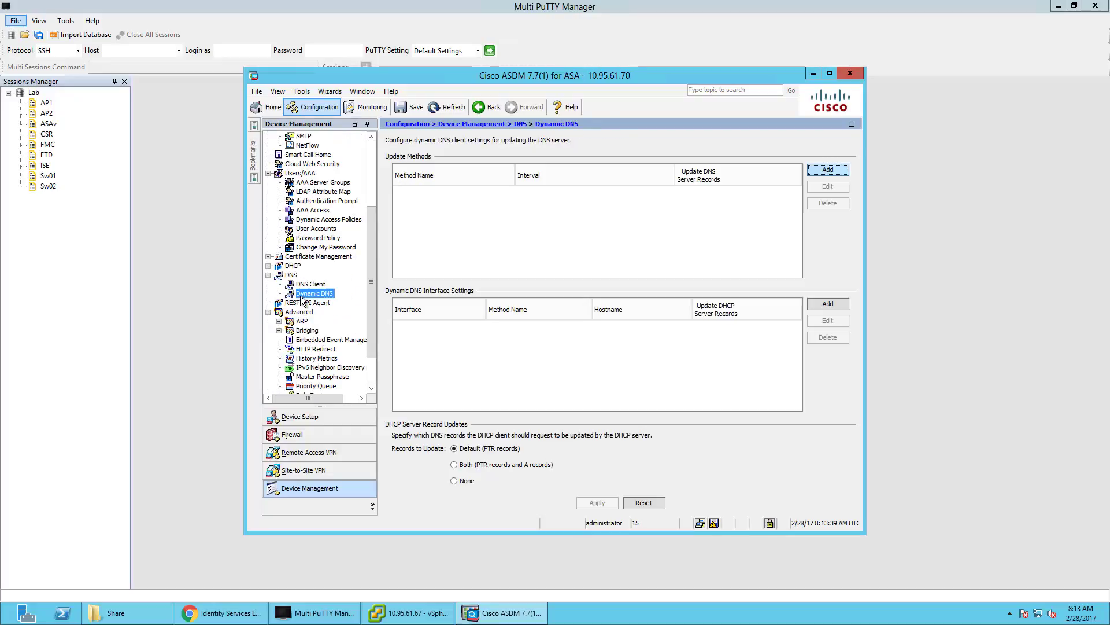
# Add a Dynamic DNS update method named test1 and apply it to the ASA.
pyautogui.click(840, 172)
pyautogui.write('t')
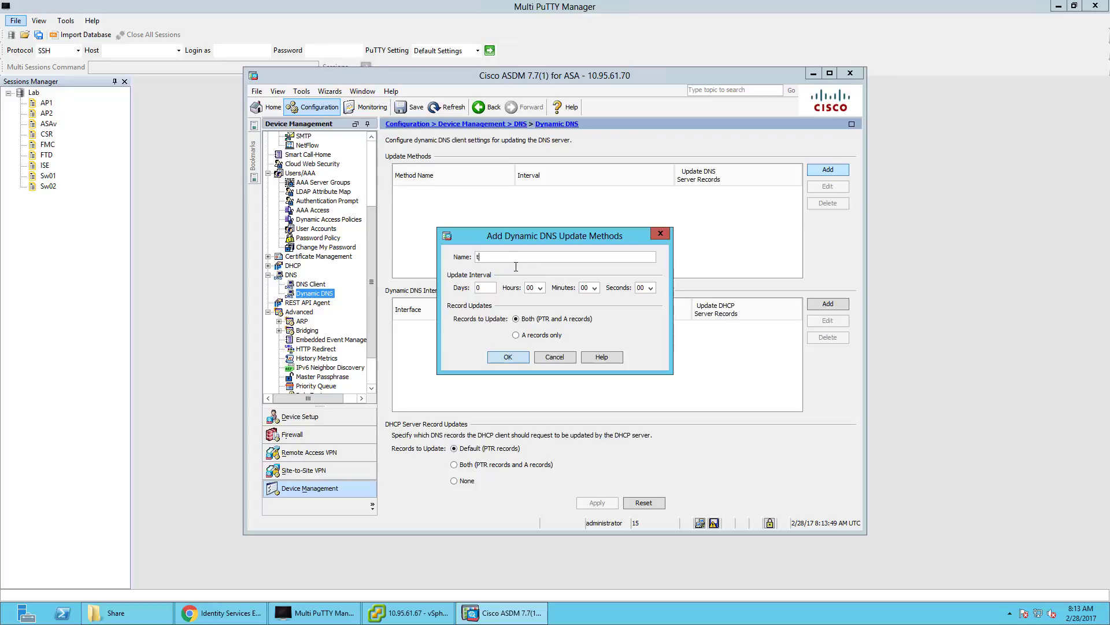
pyautogui.write('est1')
pyautogui.click(516, 356)
pyautogui.click(591, 504)
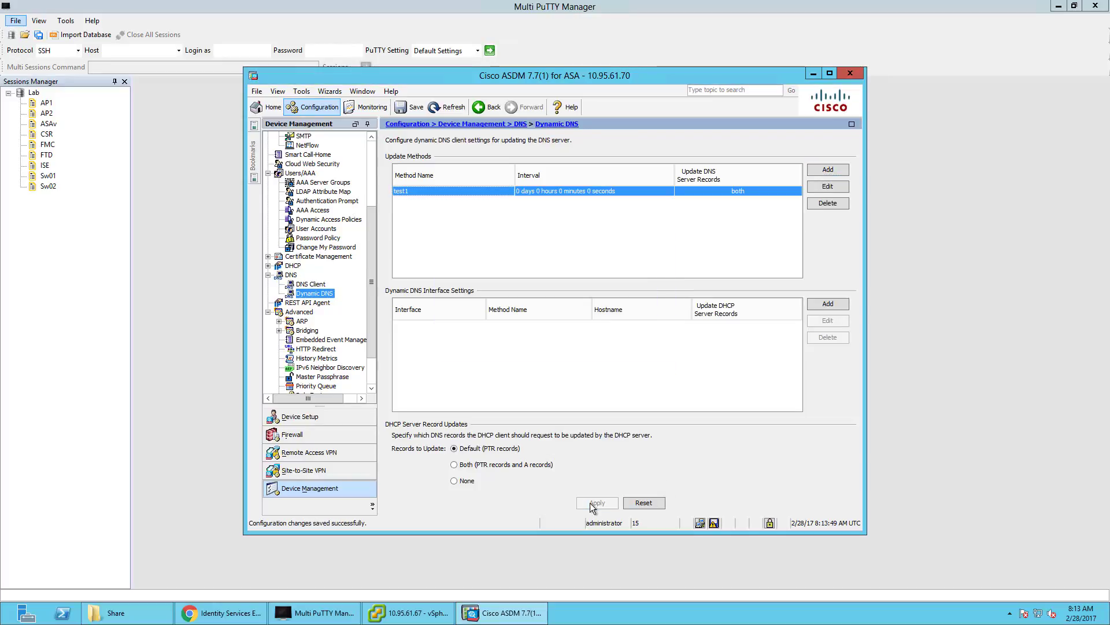
# Exit ASDM and start the Cisco ASDM-IDM Launcher from Windows search.
pyautogui.click(850, 73)
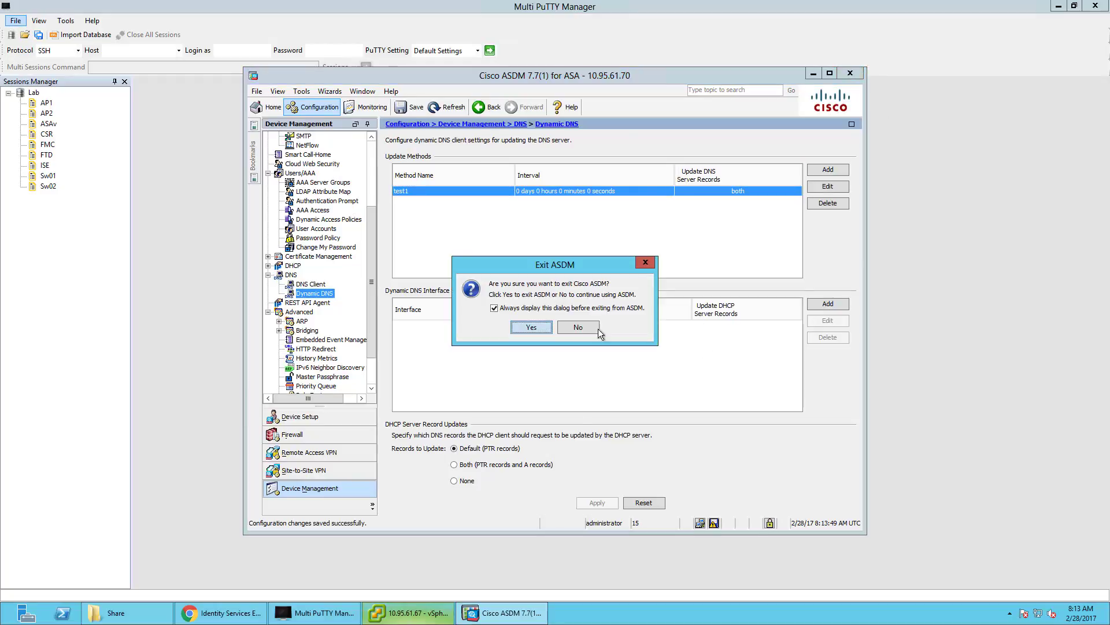
pyautogui.click(538, 329)
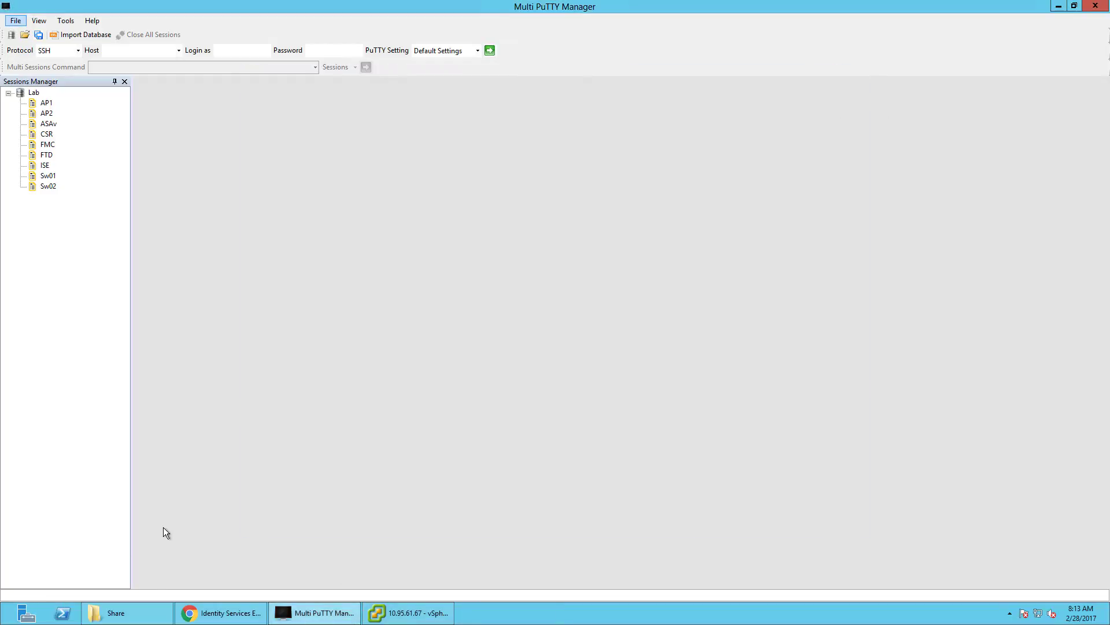
pyautogui.press('super')
pyautogui.write('as')
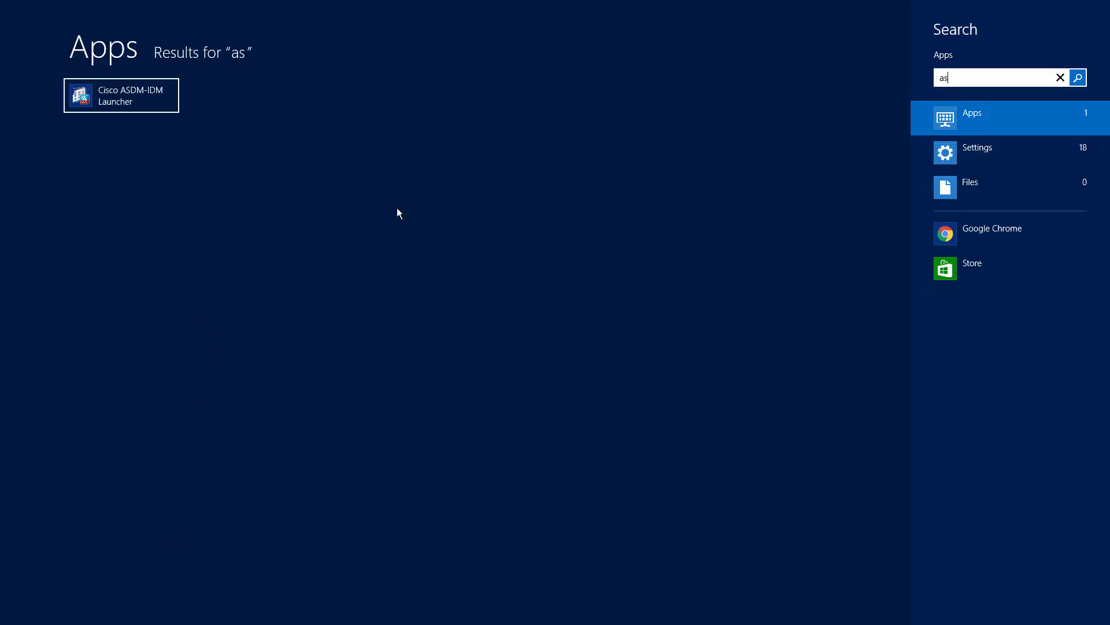
pyautogui.click(166, 95)
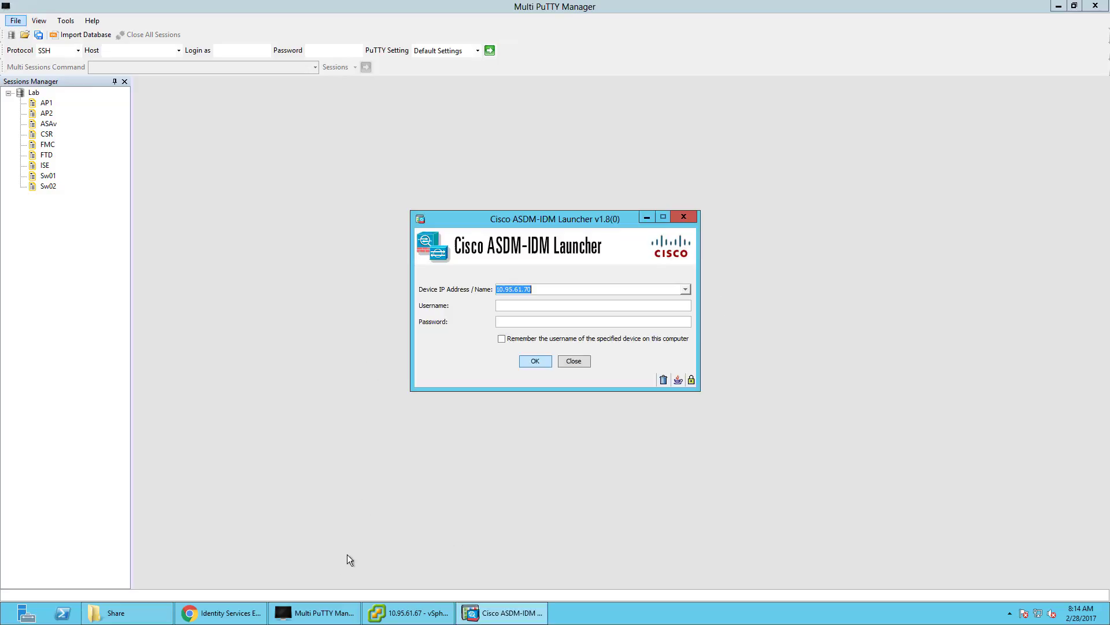
# Log in to the ASA at 10.95.61.70 as the limited TACACS+ user, accepting the certificate.
pyautogui.click(528, 305)
pyautogui.press('Return')
pyautogui.click(635, 343)
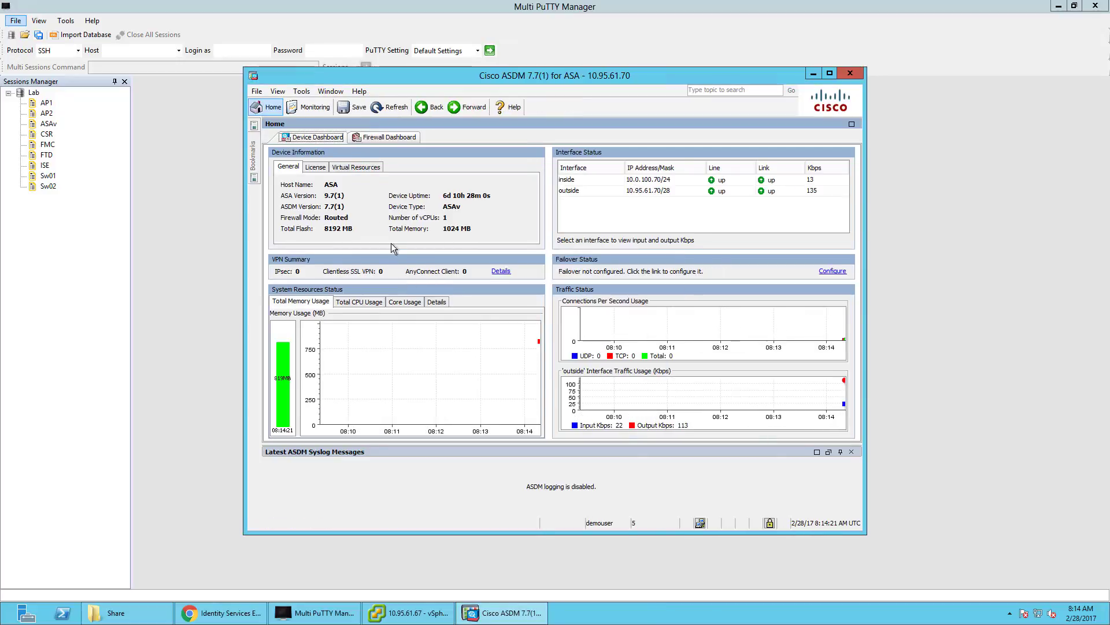
# Review the ARP table and AAA server statistics in Monitoring, then return Home.
pyautogui.click(315, 110)
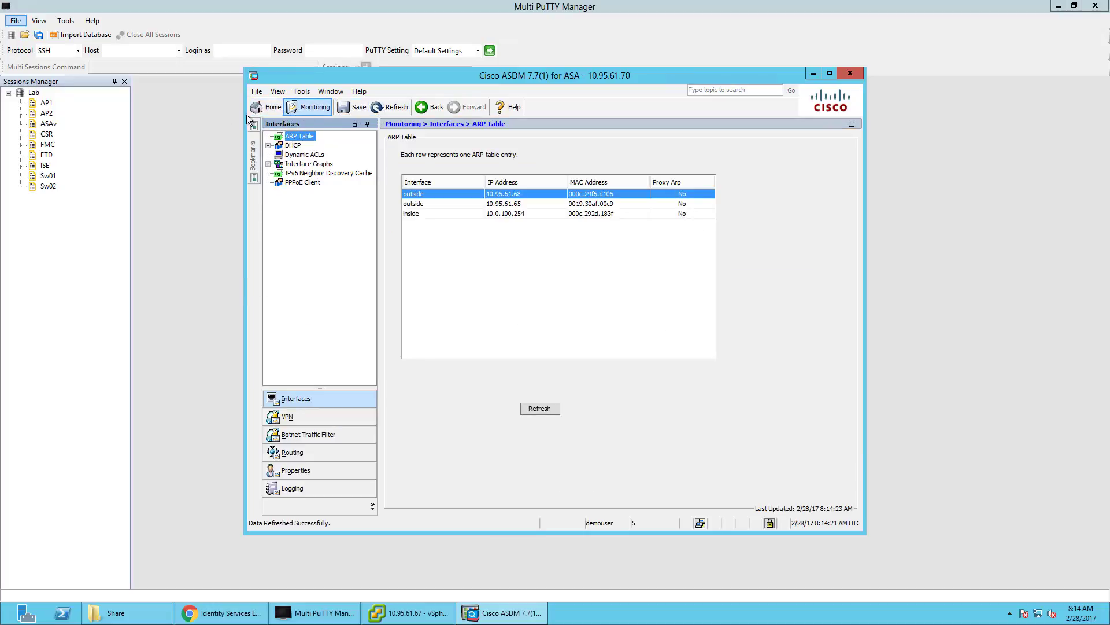
pyautogui.click(313, 469)
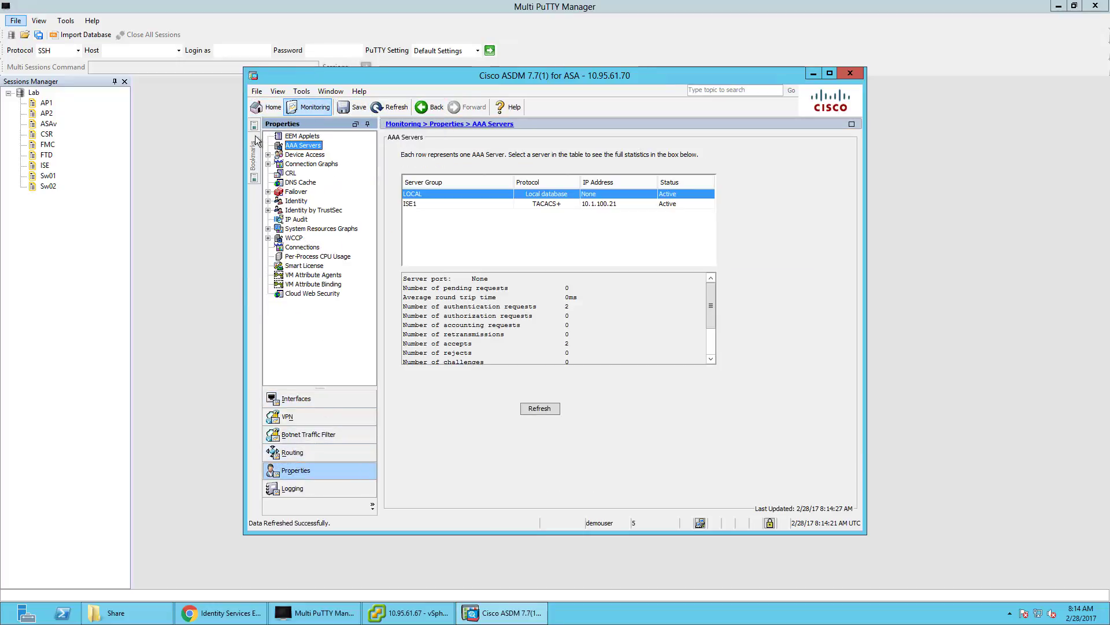
pyautogui.click(255, 109)
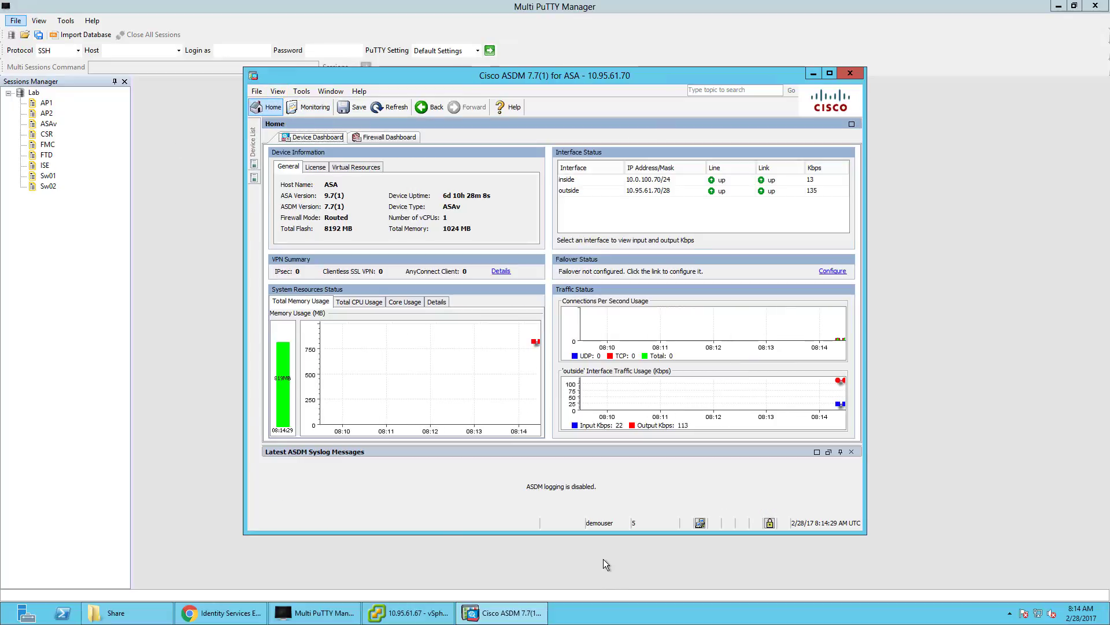
# Bring the ISE browser to the front and show its home dashboard.
pyautogui.moveTo(655, 7); pyautogui.dragTo(571, 105)
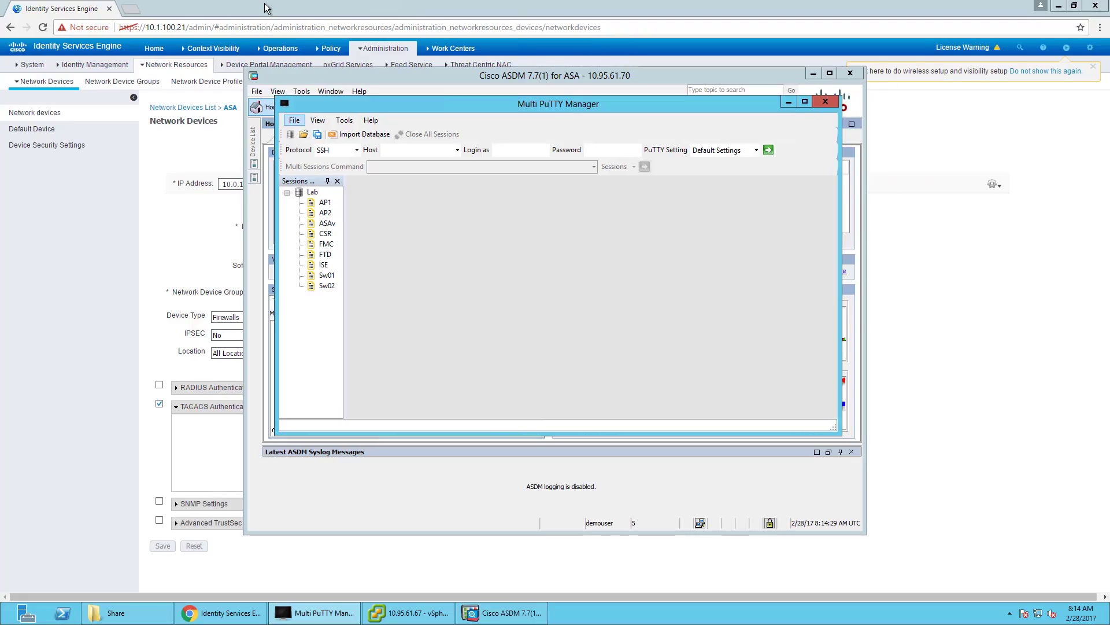
pyautogui.click(266, 9)
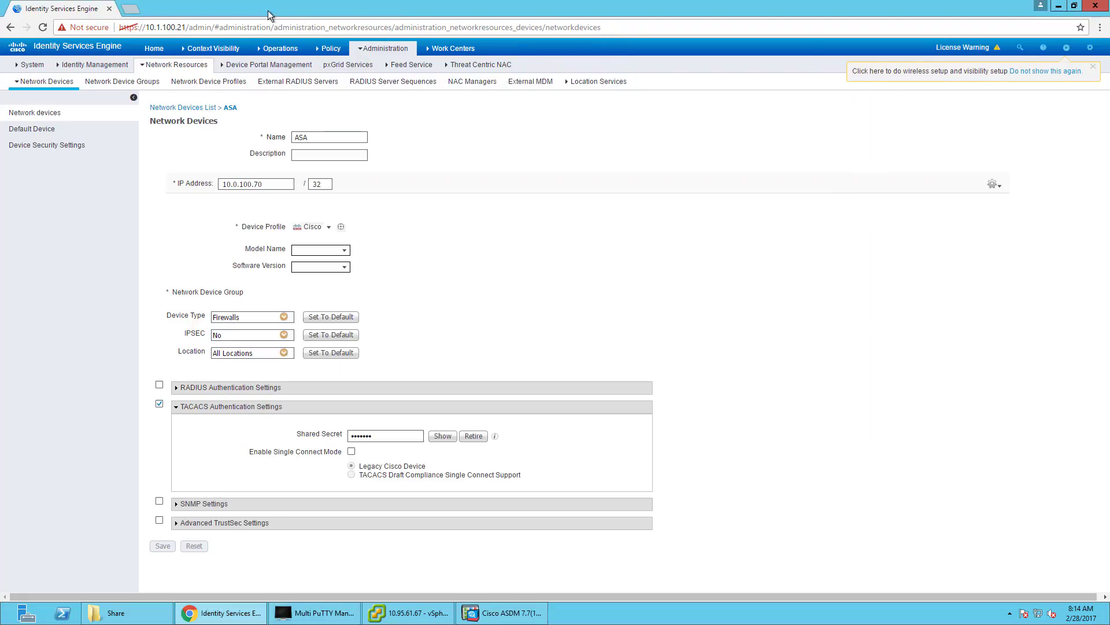
pyautogui.click(153, 50)
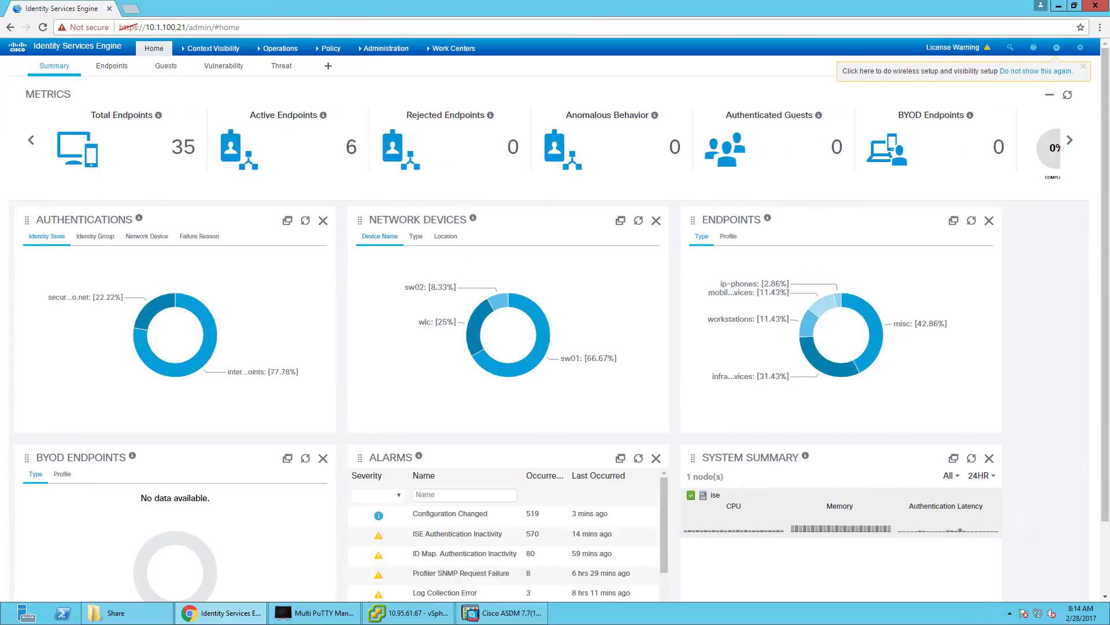